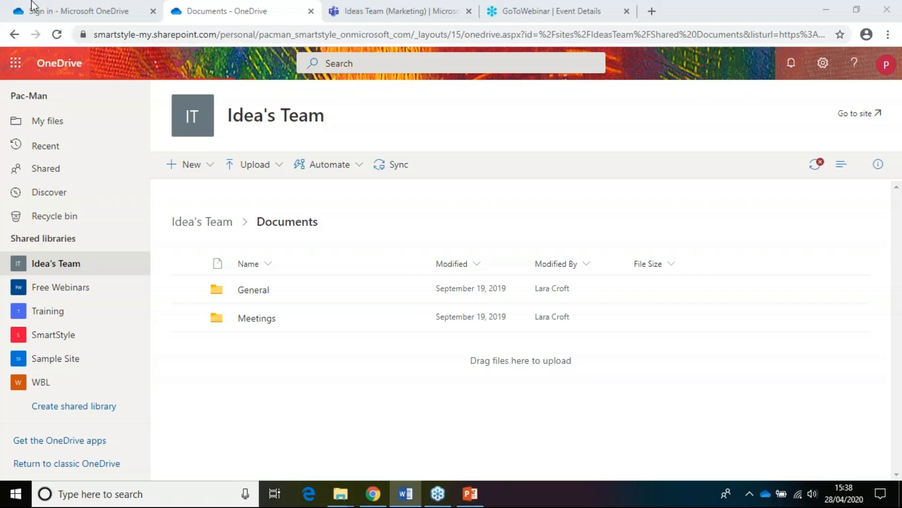
Show the OneDrive sign-in page, the Idea's Team library and the Sign Up To OneDrive slide in the PowerPoint slide show
click(60, 12)
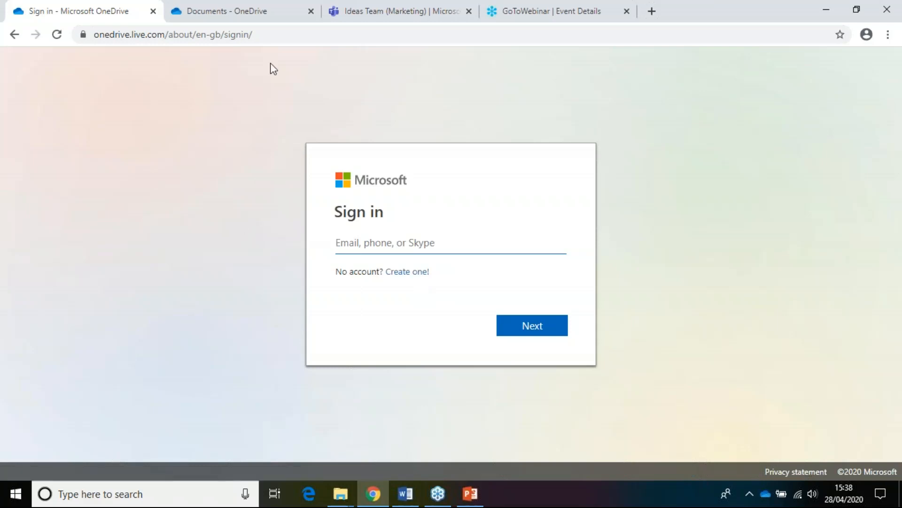
click(240, 14)
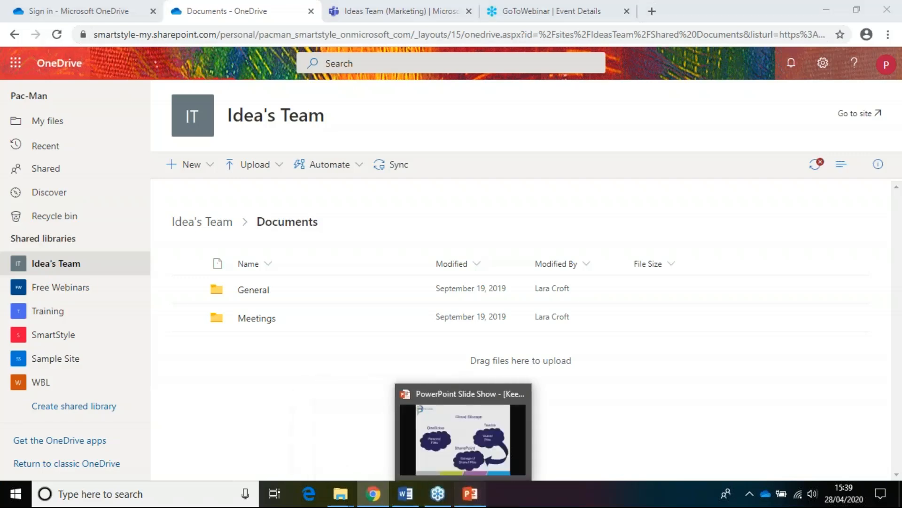
click(470, 494)
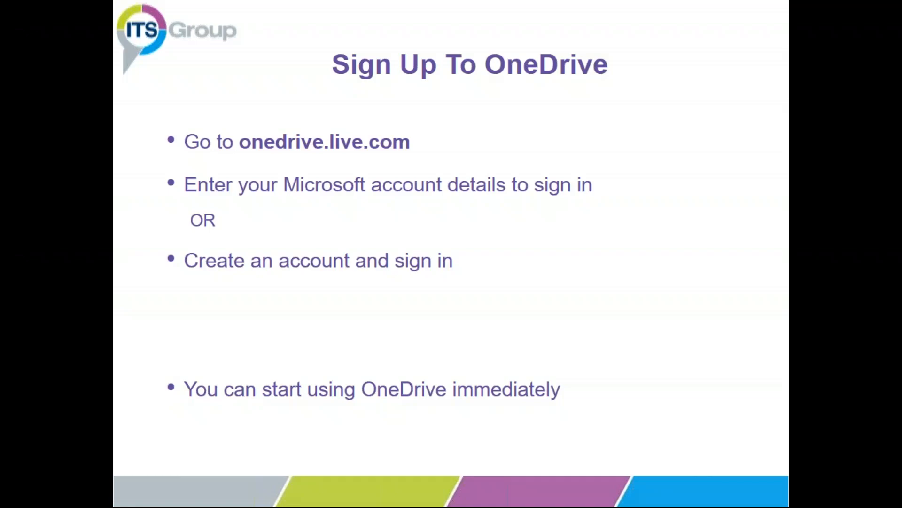
key(alt+Tab)
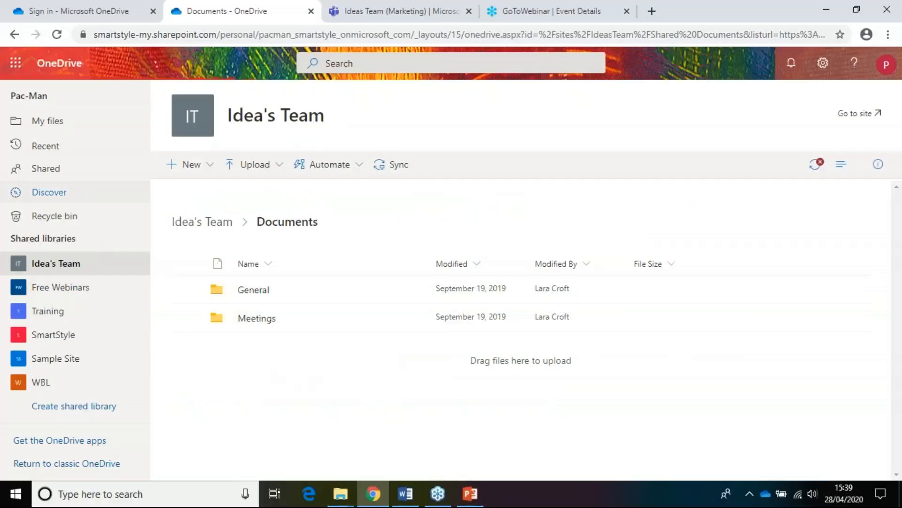
key(alt+Tab)
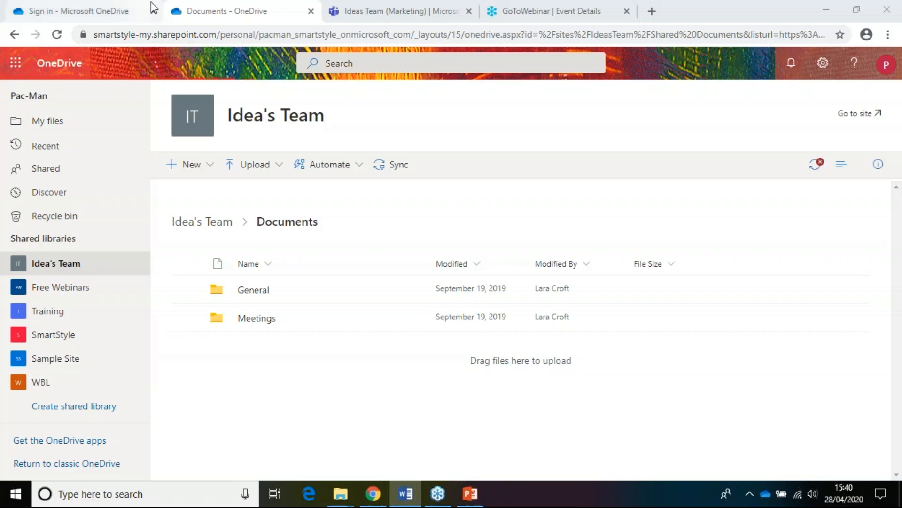
Minimise the browser to point out the documents and folder on the desktop, and return to OneDrive in Chrome
click(829, 10)
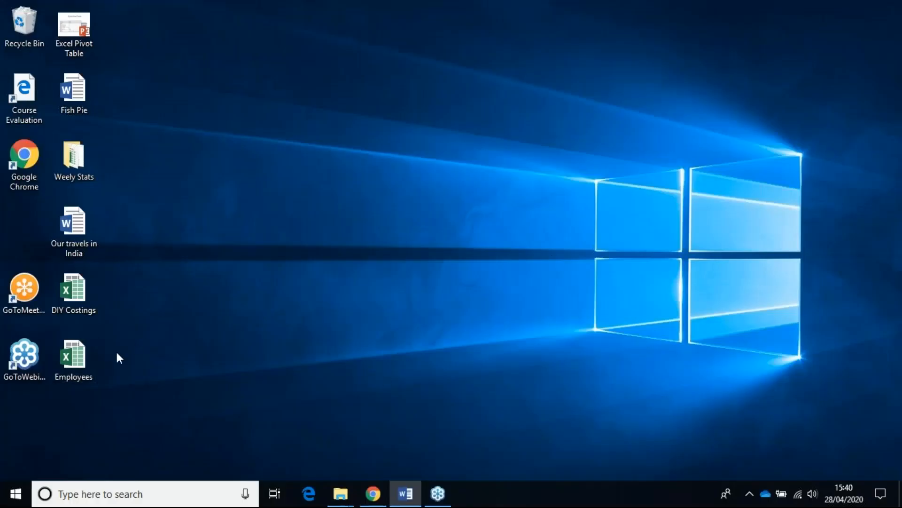
drag(121, 380, 49, 10)
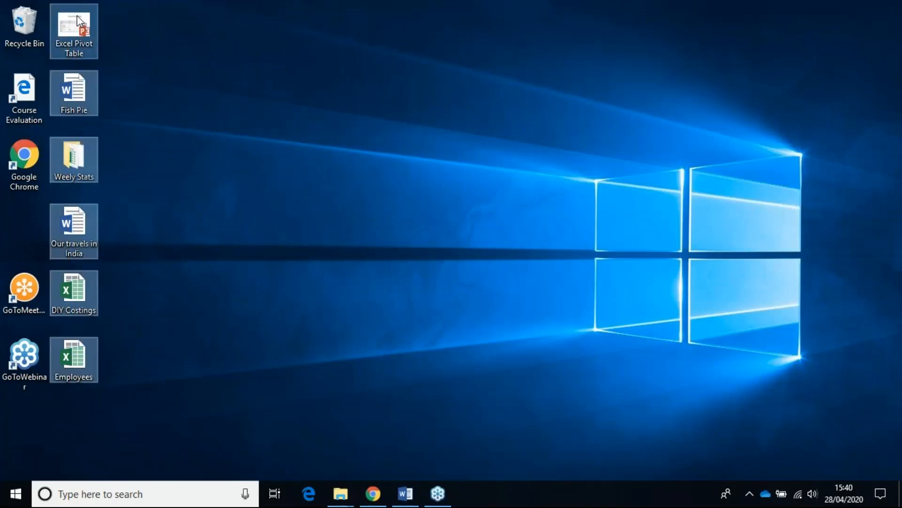
click(256, 117)
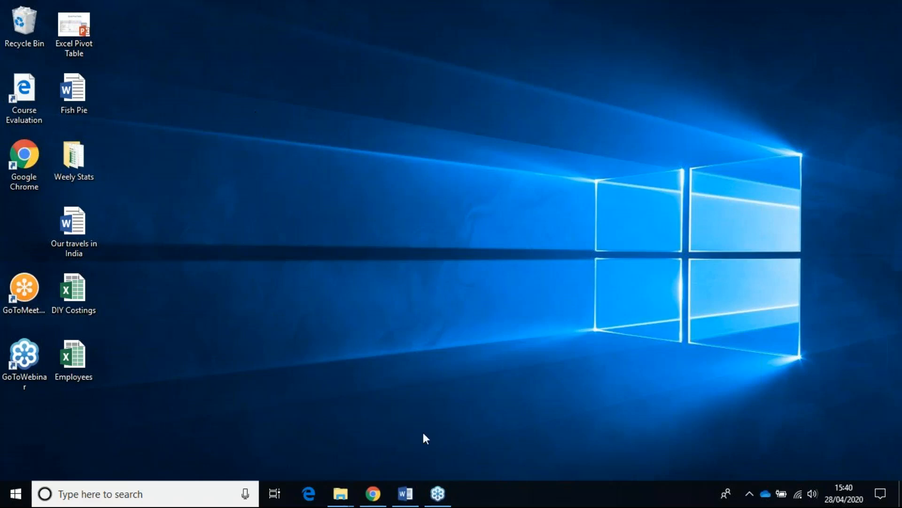
click(372, 493)
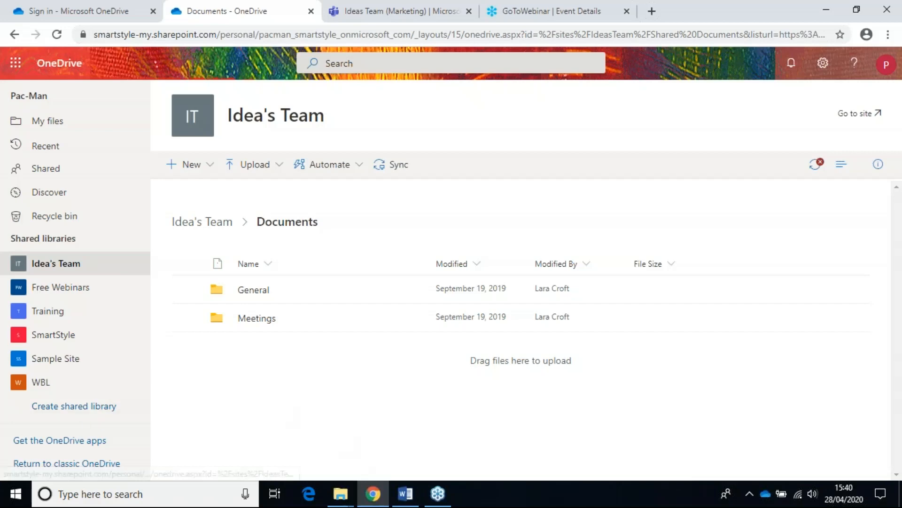
click(406, 493)
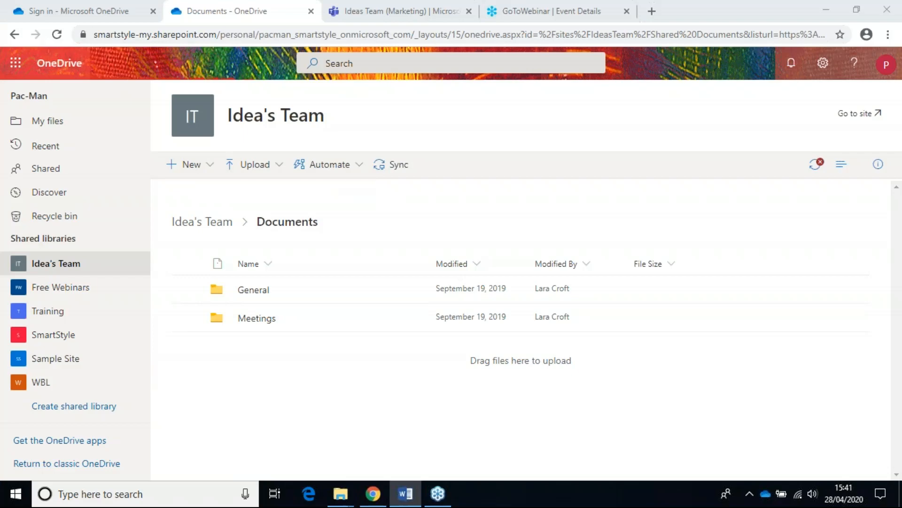
Review My files, the Recent list, and the Shared with me and Shared by me lists
click(50, 123)
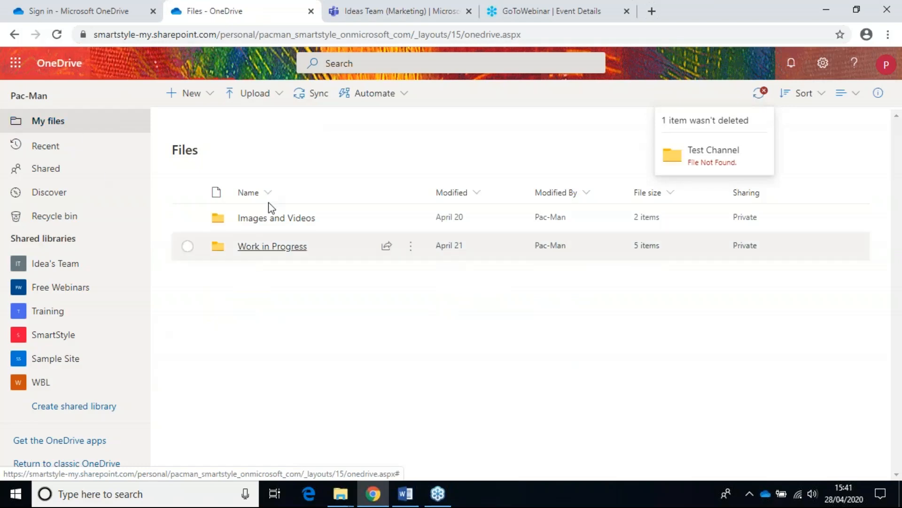
click(46, 152)
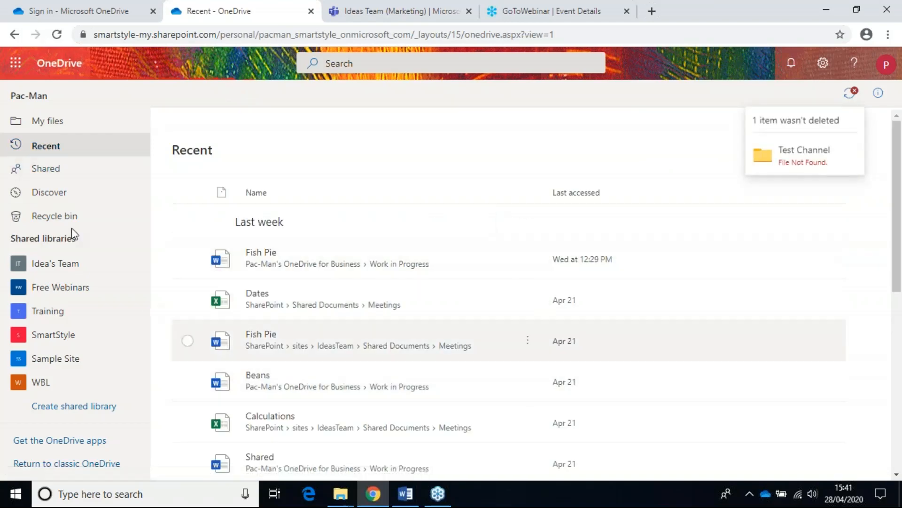
click(45, 172)
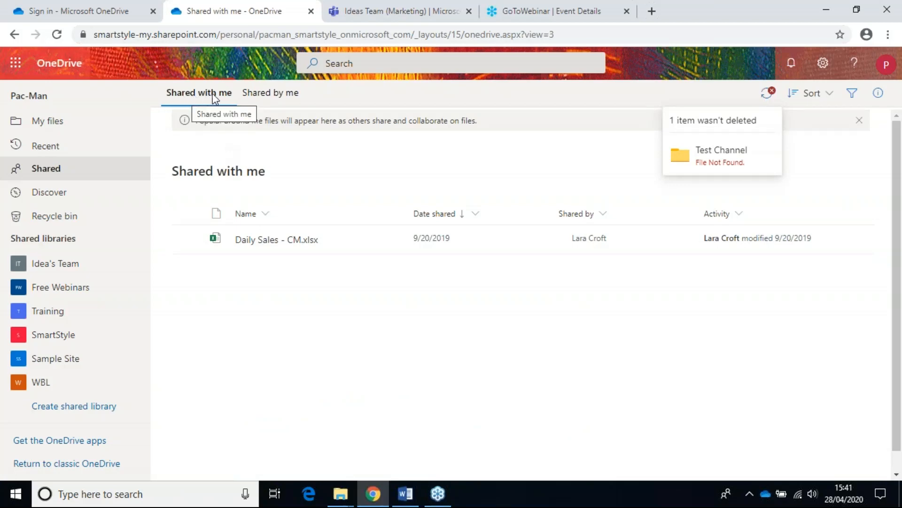
click(276, 99)
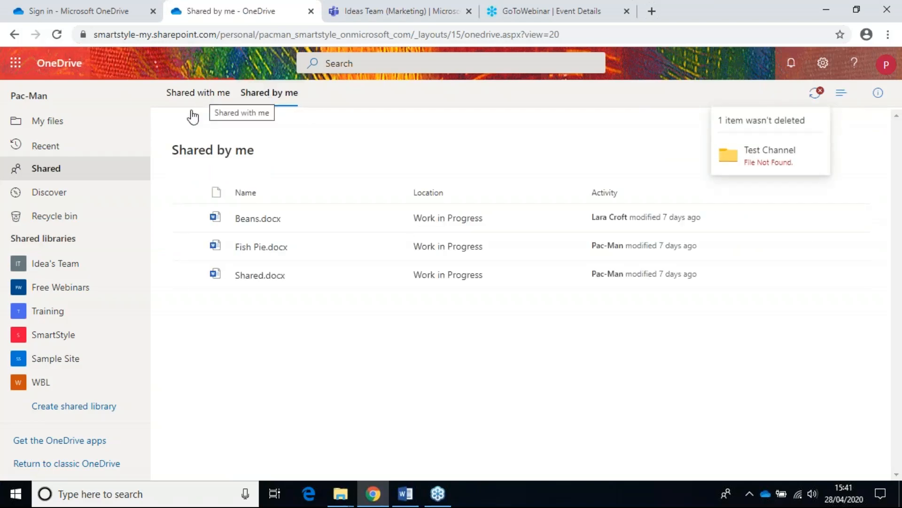
Examine the recycle bin with the Microsoft Teams Chat Files folder selected, and view the Idea's Team shared library
click(49, 217)
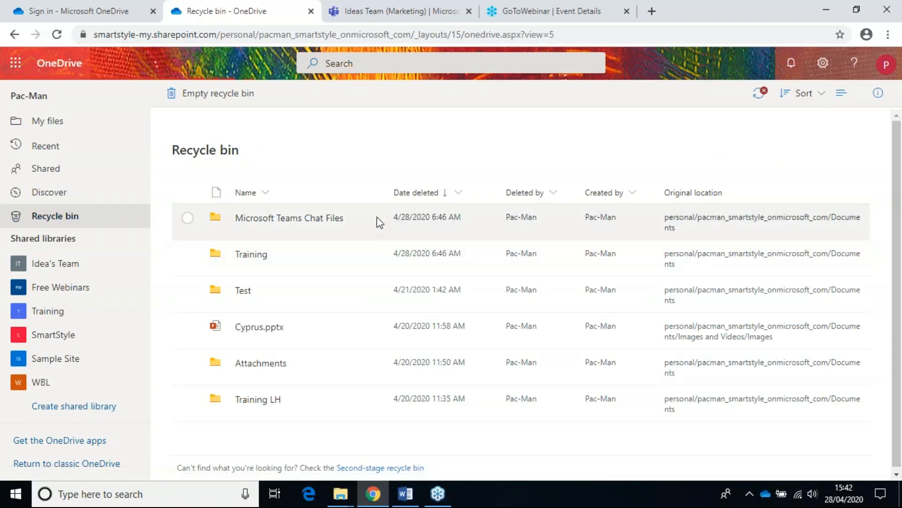
click(378, 219)
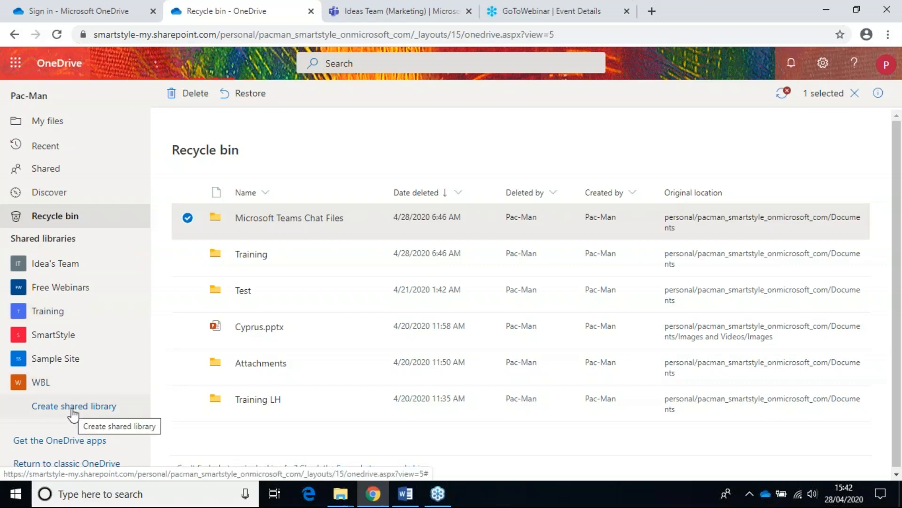
click(56, 271)
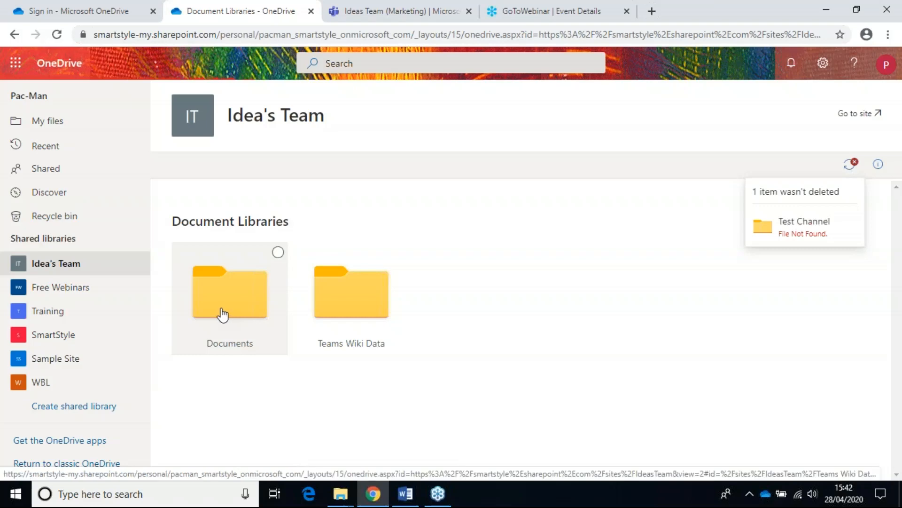
Create a new folder named Training in My files
click(46, 122)
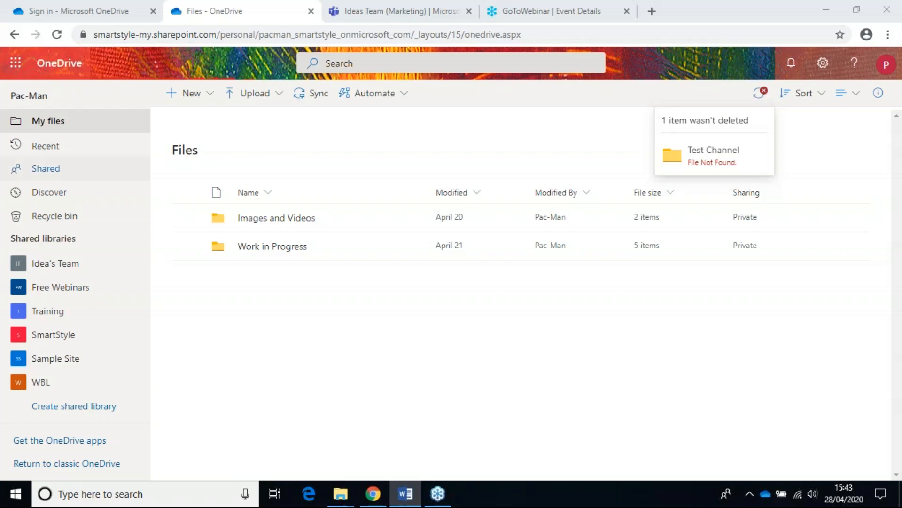
click(208, 96)
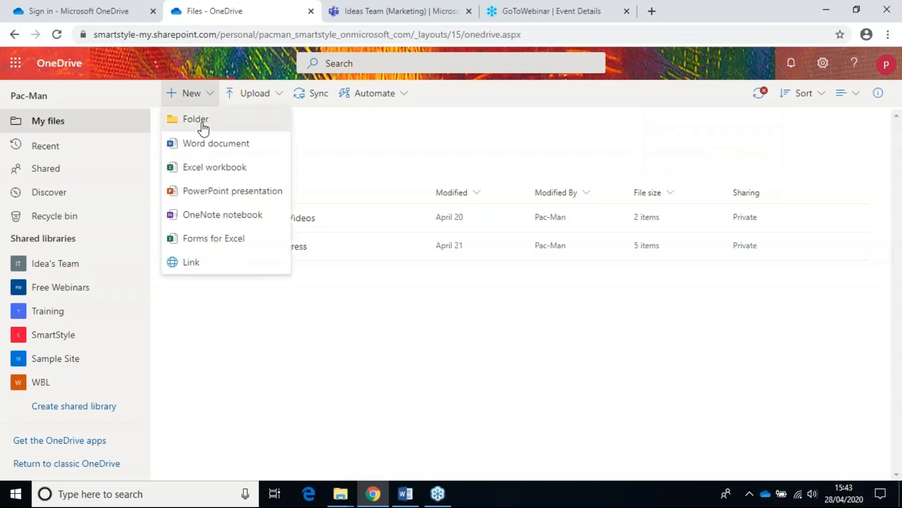
click(203, 126)
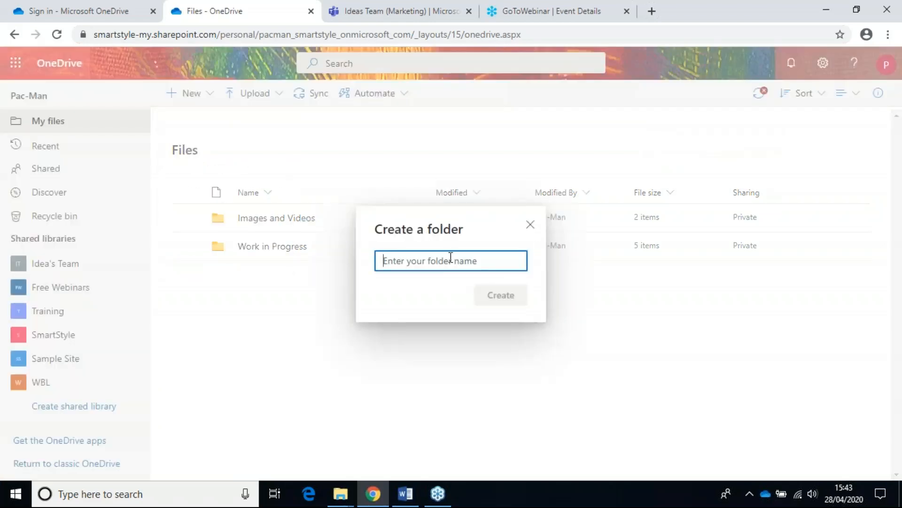
text(Training)
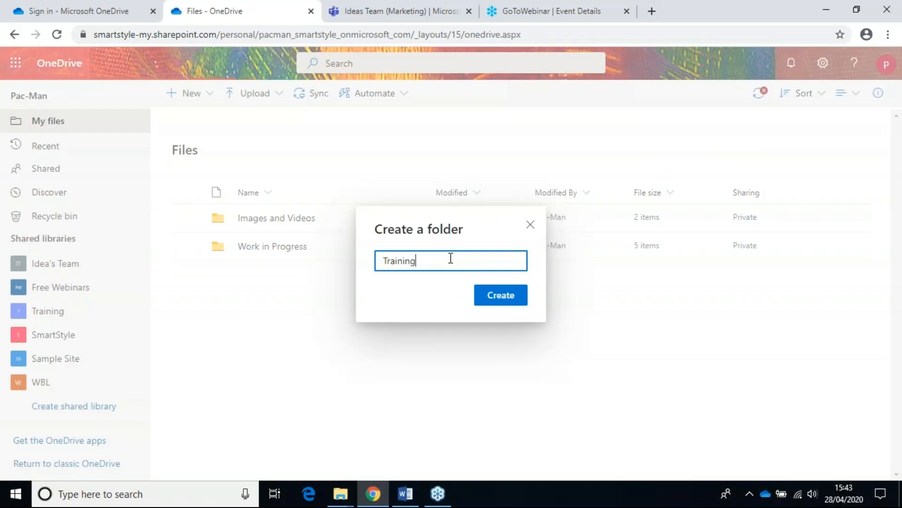
click(508, 294)
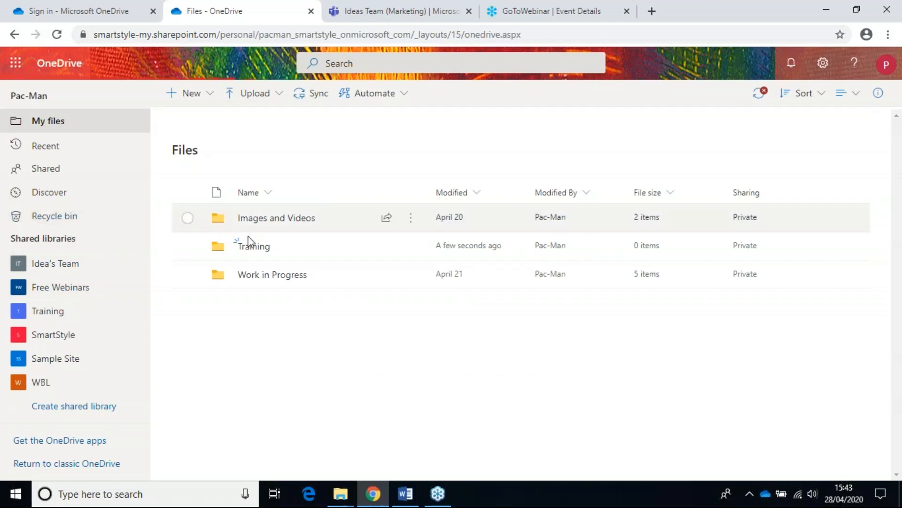
Upload the Our travels in India document from the desktop into the Training folder and delete the desktop copy
click(254, 250)
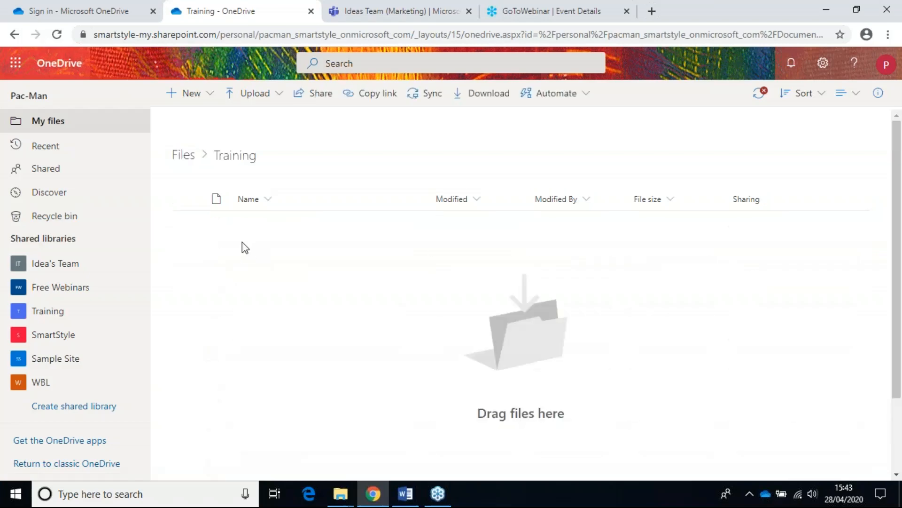
click(857, 11)
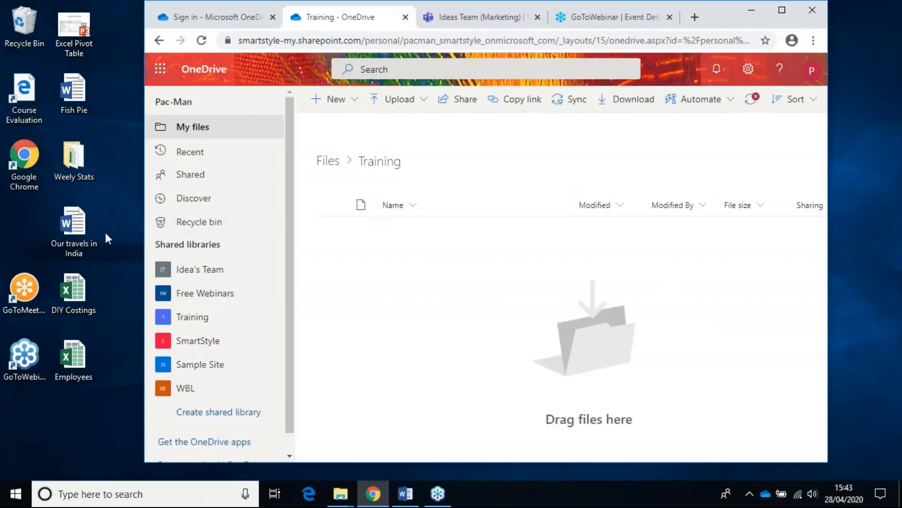
drag(65, 226, 435, 275)
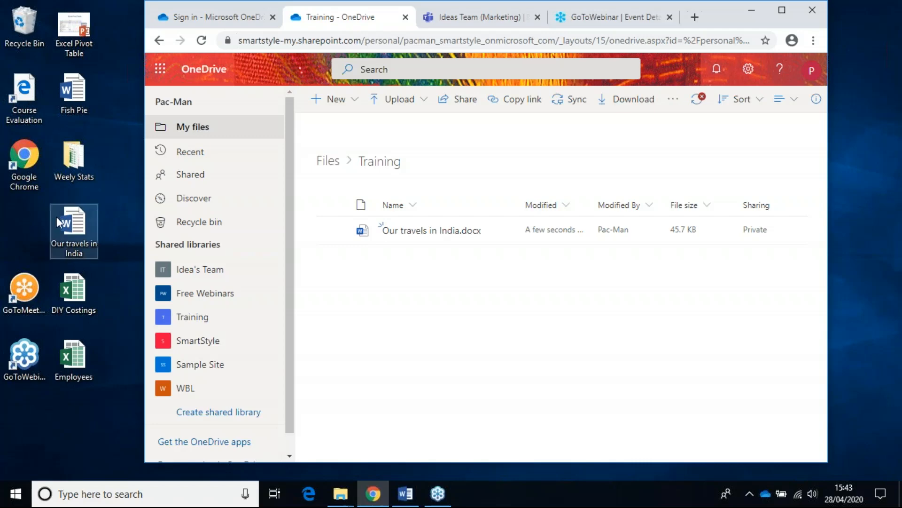
click(83, 219)
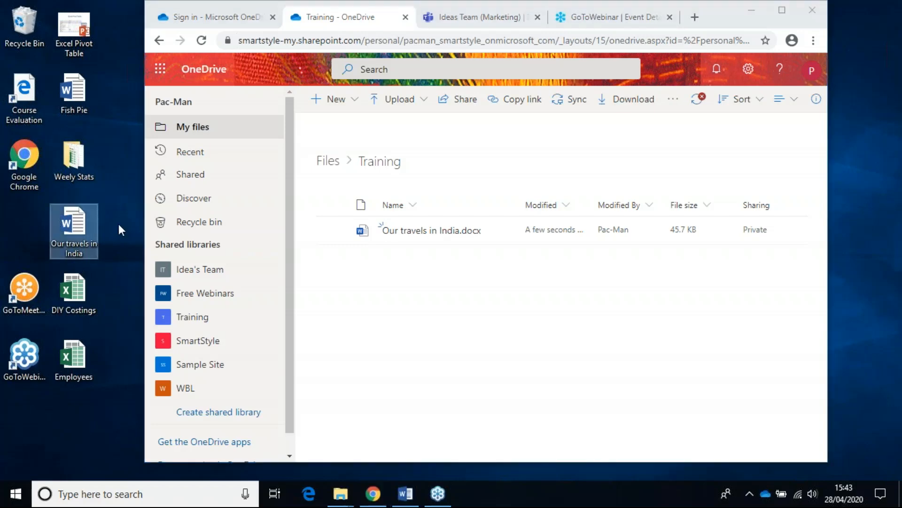
key(Delete)
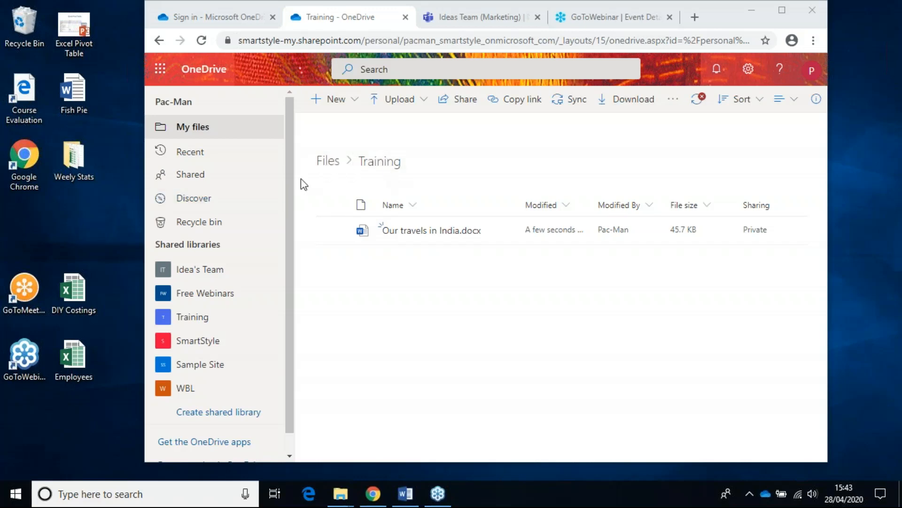
Upload the Weely Stats folder from the desktop into the Training folder and delete the desktop copy
drag(80, 163, 378, 299)
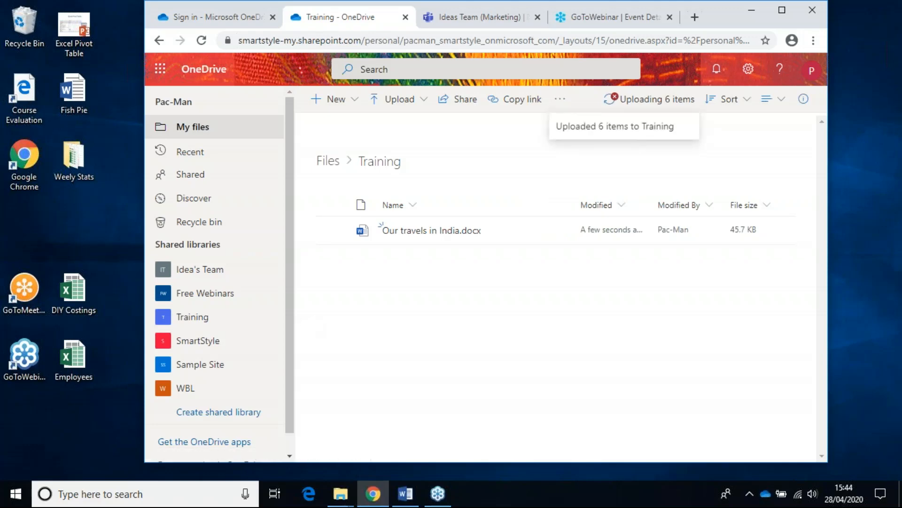
click(406, 494)
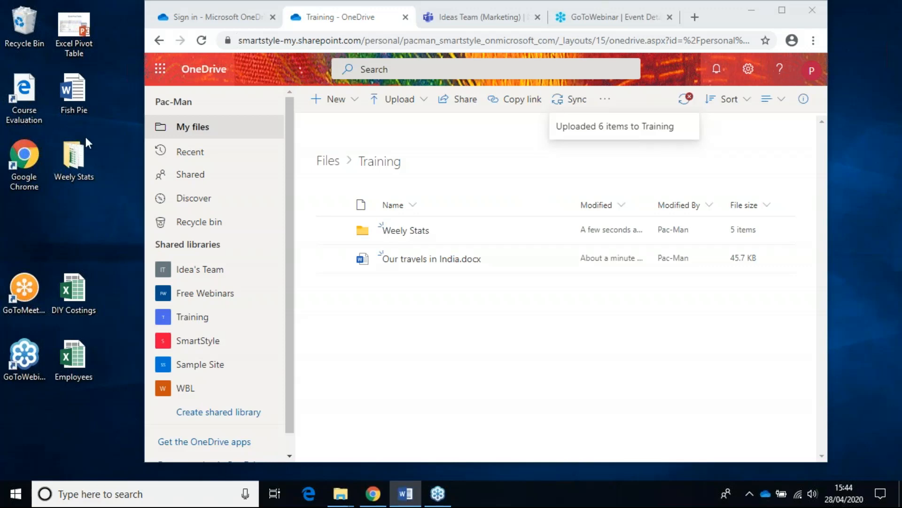
click(80, 157)
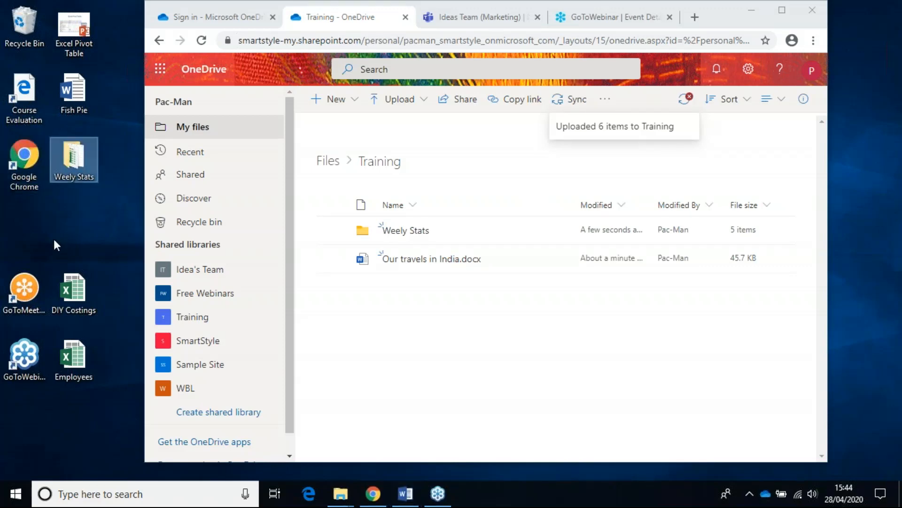
key(Delete)
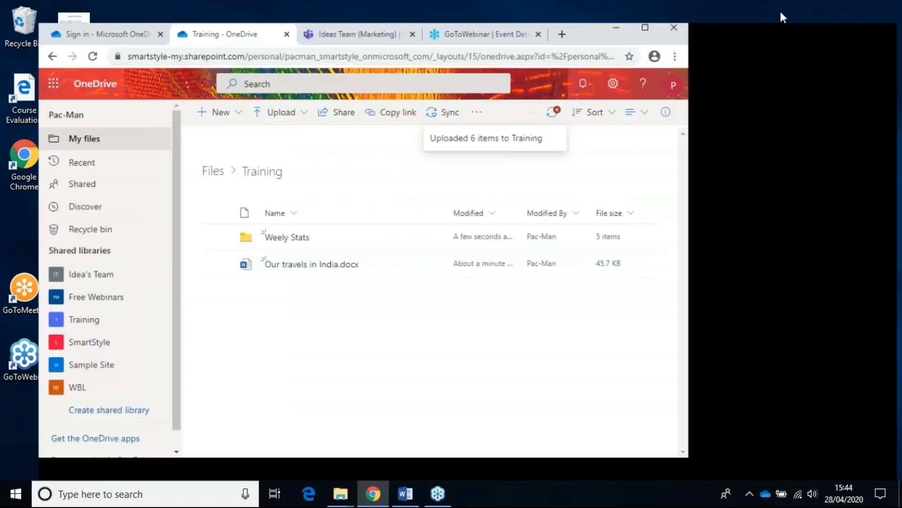
Upload Calculations, Chart - Expenses, Cheesy Beans, Client Invoice, Course Database and the Cyprus Word document from the computer's Documents folder into Training
click(782, 12)
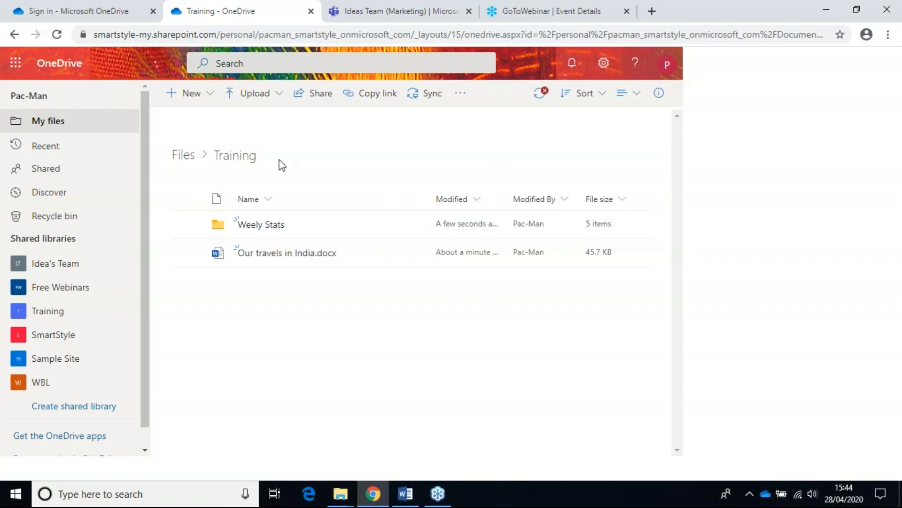
click(246, 97)
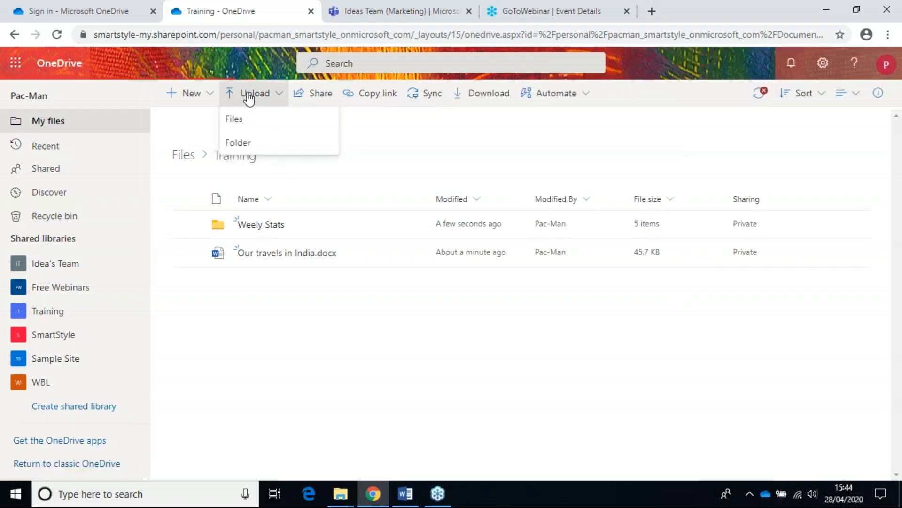
click(258, 124)
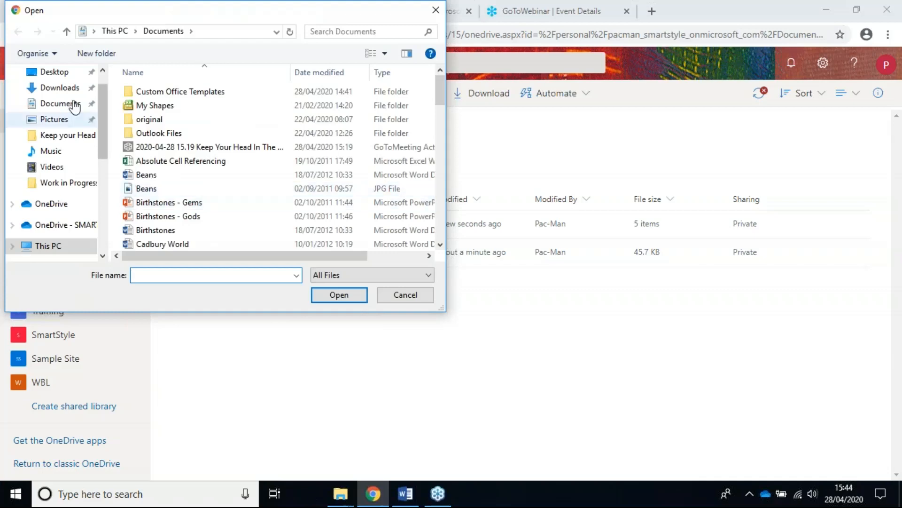
click(73, 104)
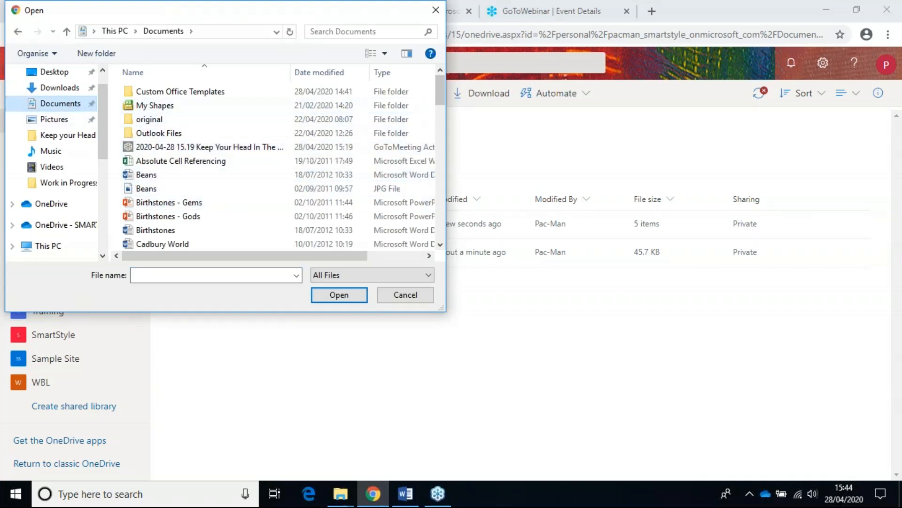
drag(442, 86, 435, 112)
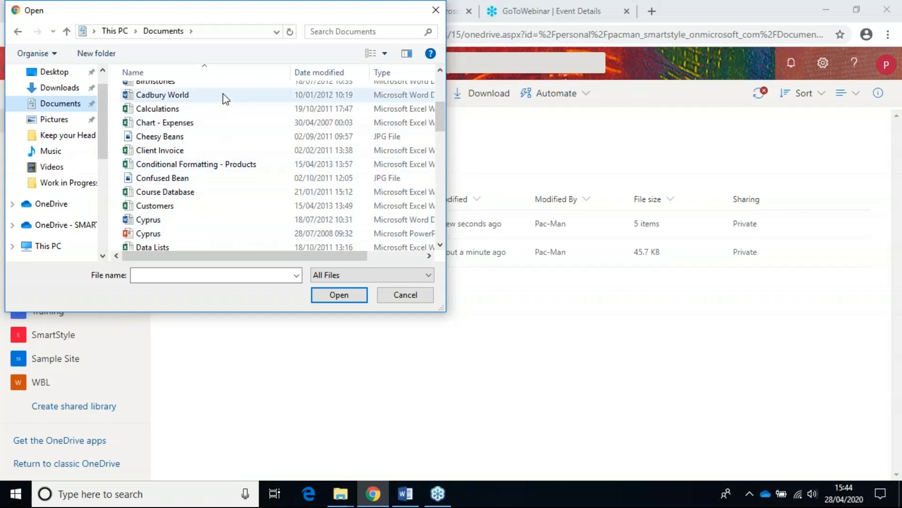
click(173, 112)
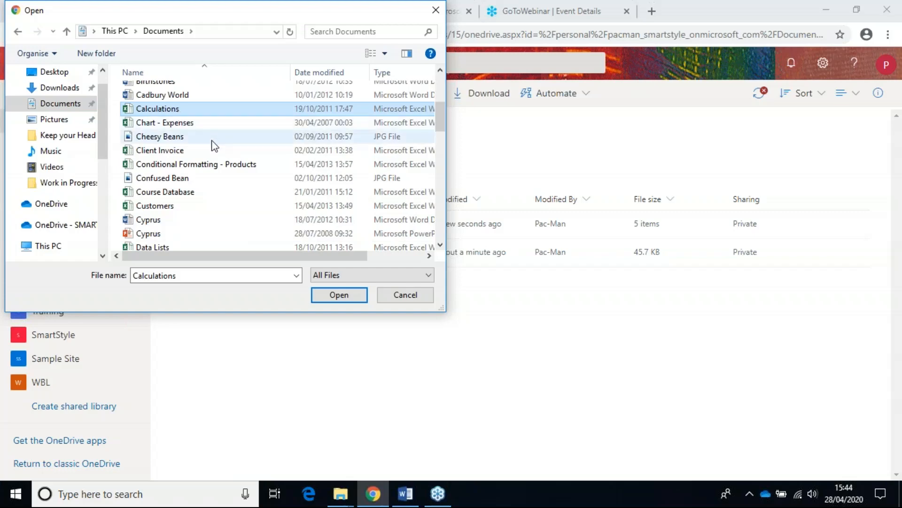
shift+click(161, 150)
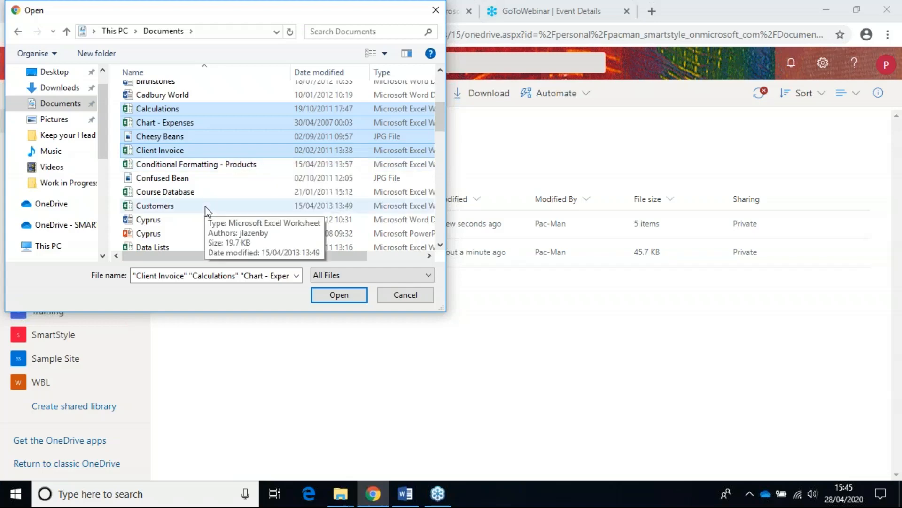
ctrl+click(177, 192)
ctrl+click(177, 192)
ctrl+click(173, 224)
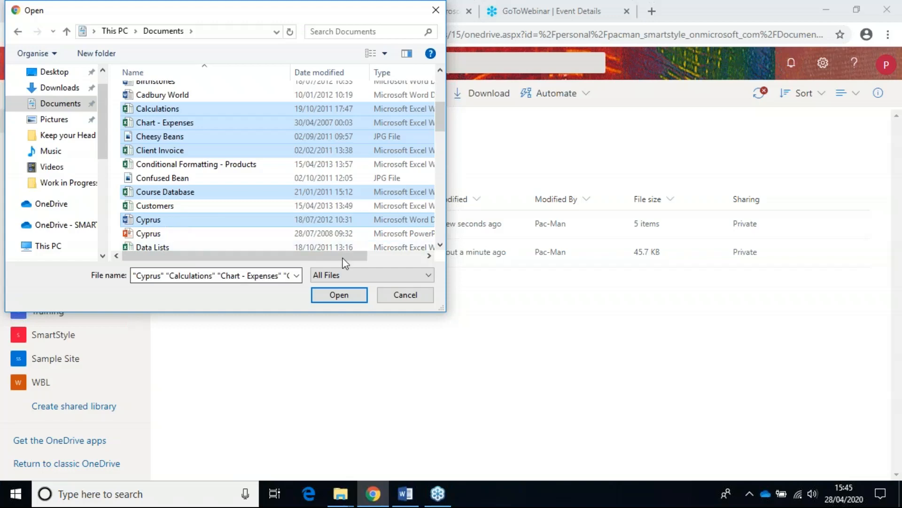
click(340, 300)
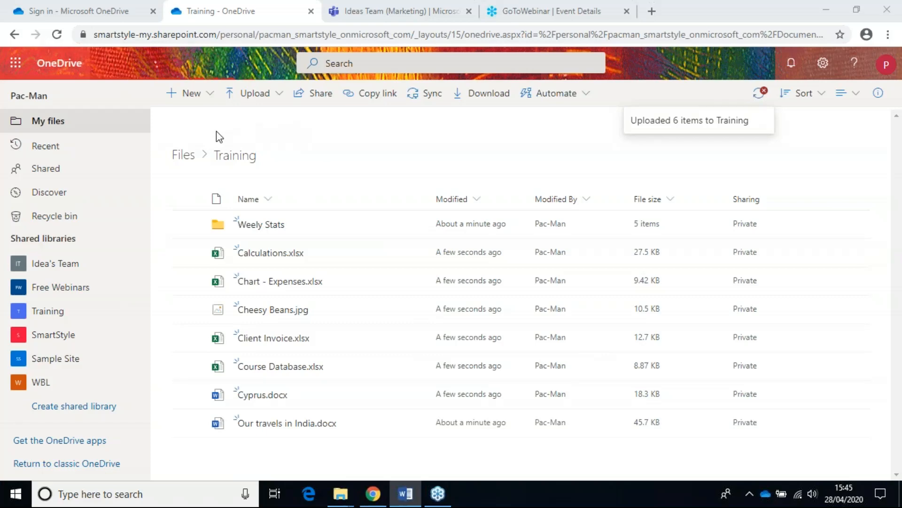
Create a new Word document in the Training folder and fill it with placeholder text using =rand()
click(210, 97)
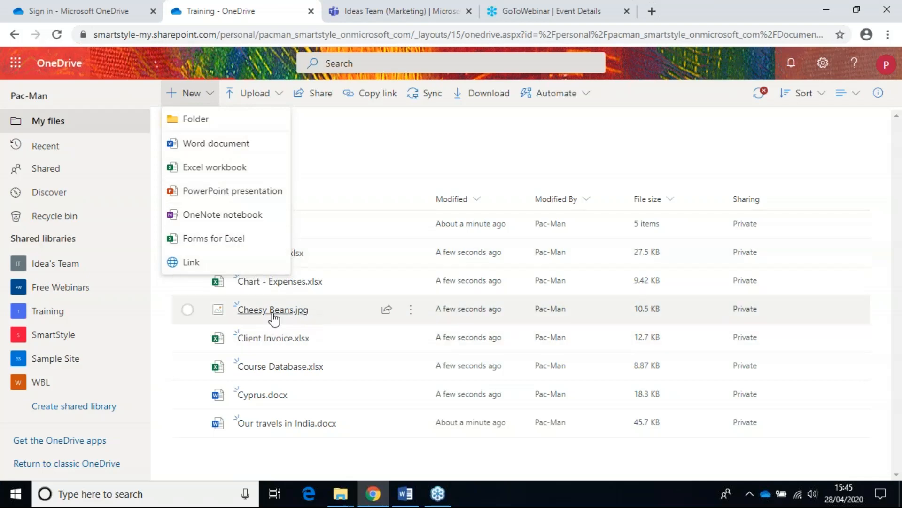
mouse_move(272, 317)
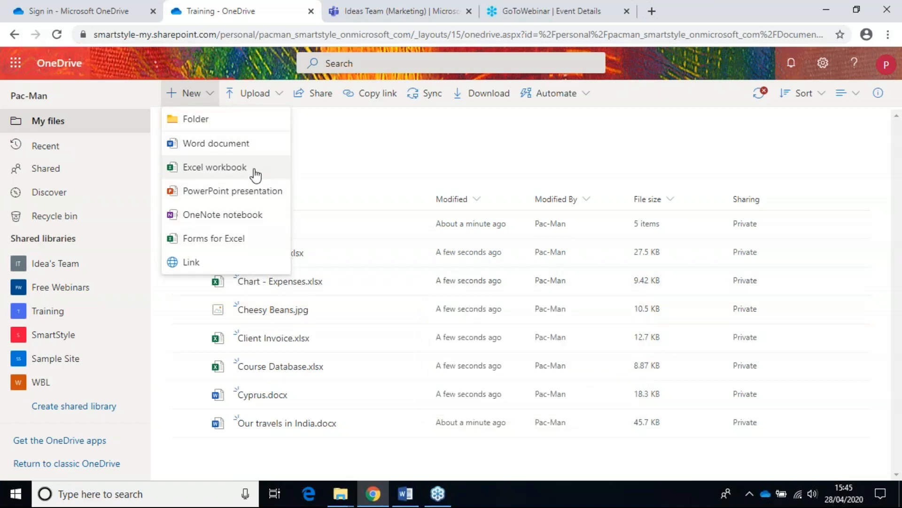
click(231, 147)
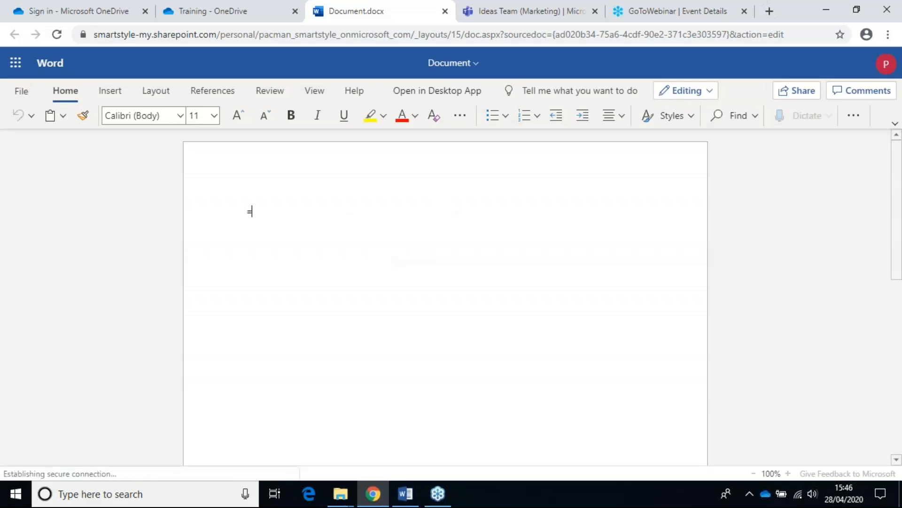
text(rand())
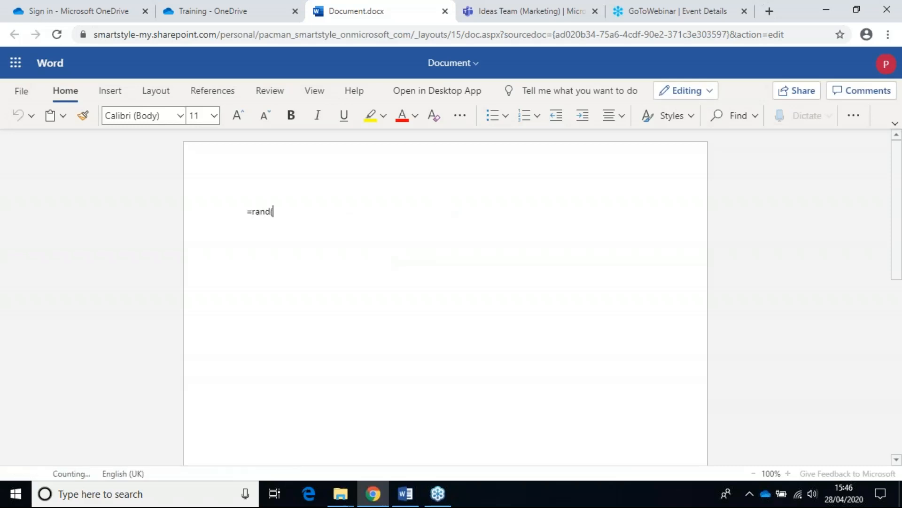
key(Return)
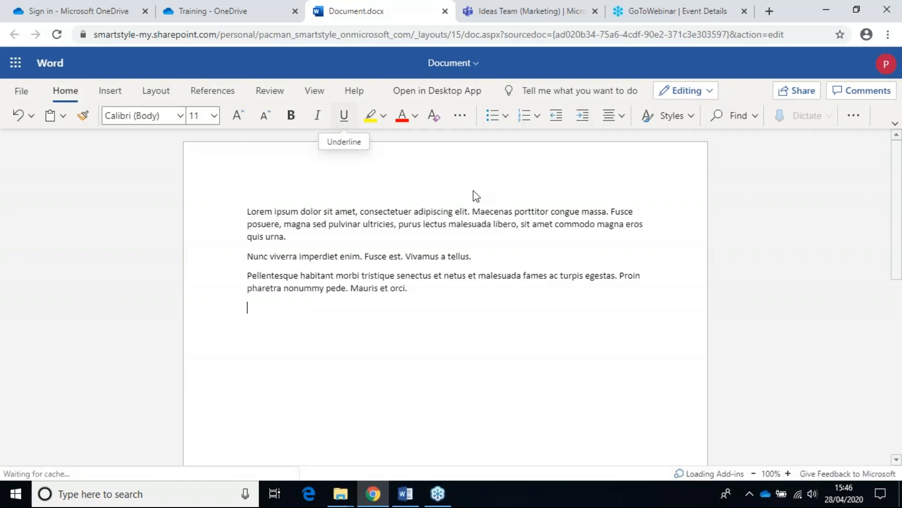
key(alt+Tab)
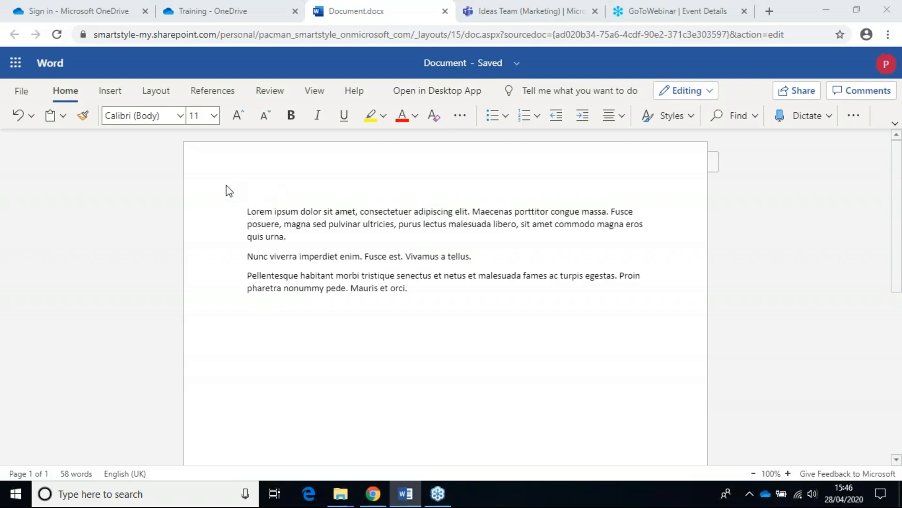
Rename the new Word document as Lorem and close it to return to the Training folder
click(21, 92)
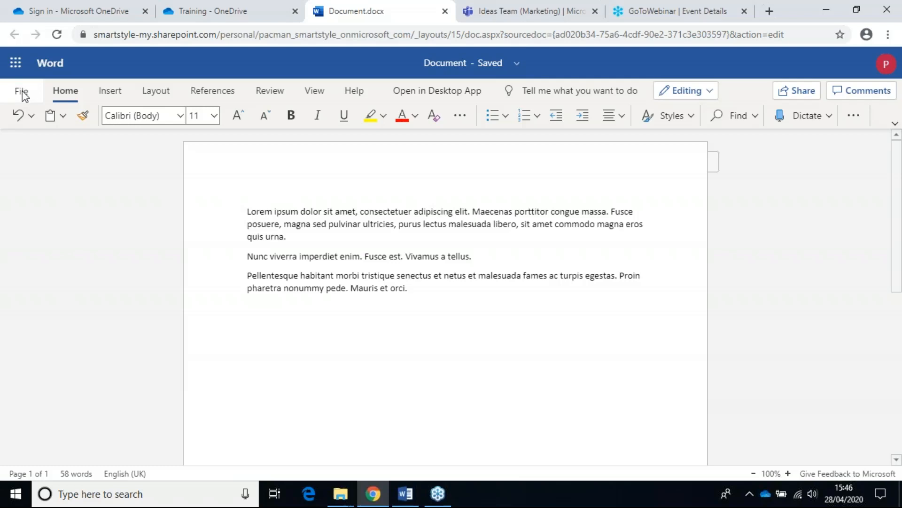
click(22, 92)
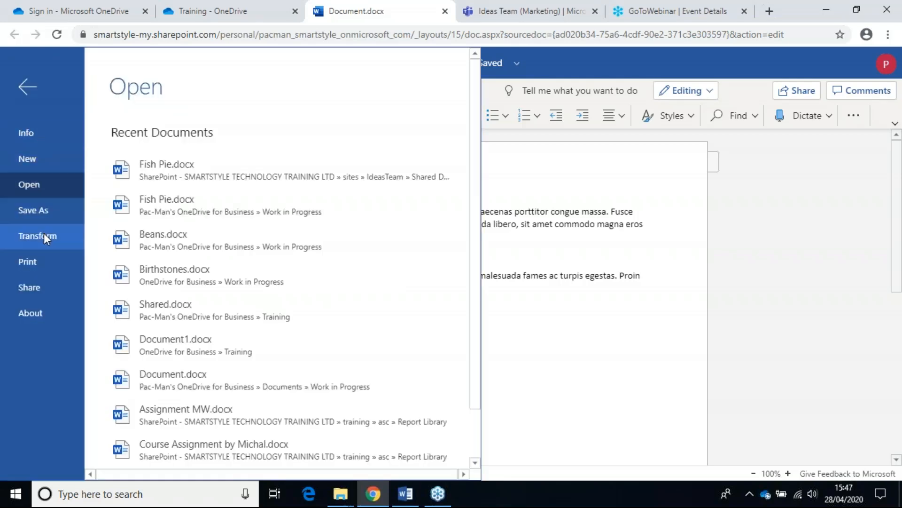
click(50, 214)
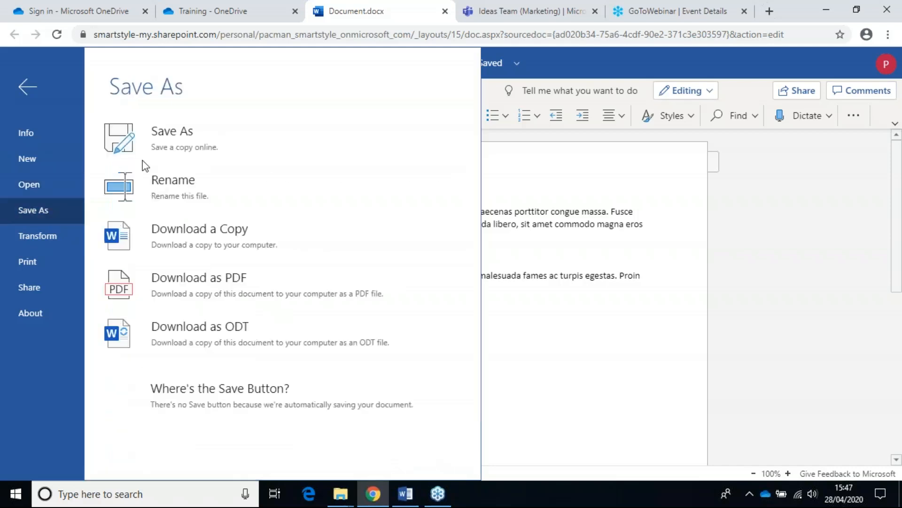
click(182, 185)
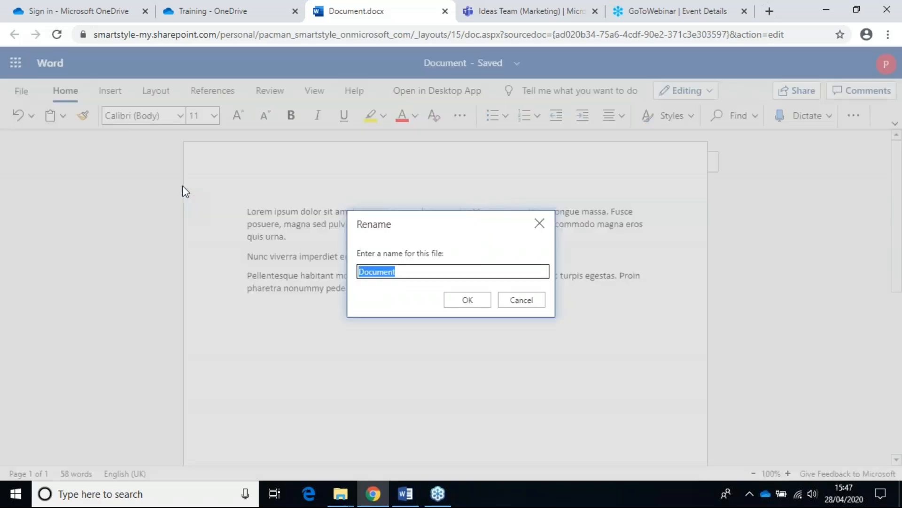
text(Lorem)
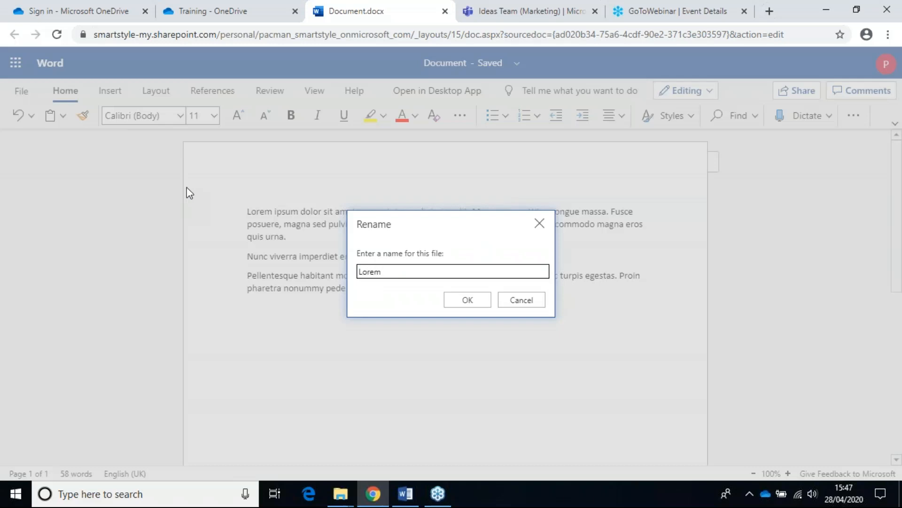
click(474, 306)
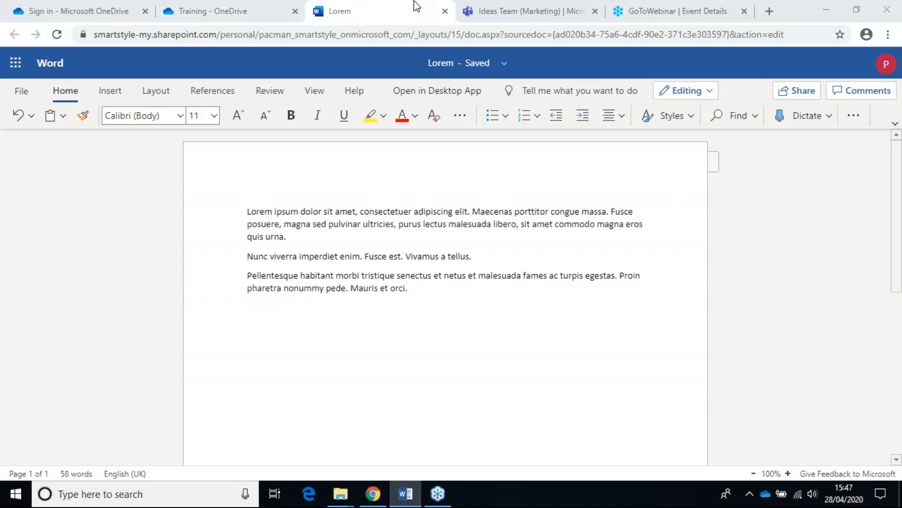
click(445, 11)
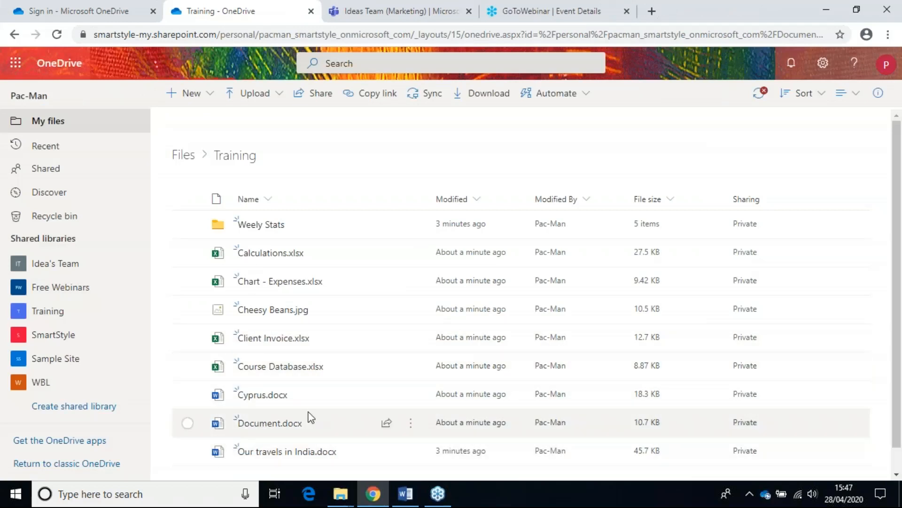
mouse_move(335, 404)
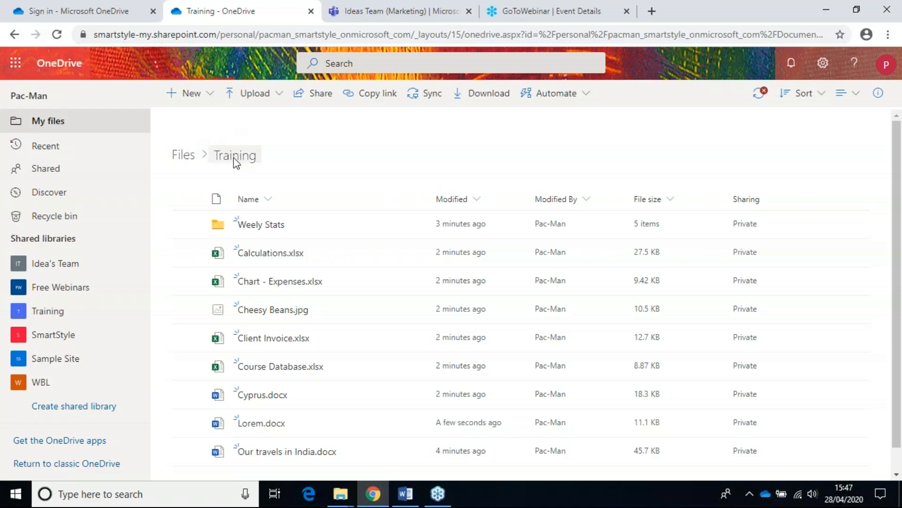
View the contents of the Weely Stats folder, go up to Files and reopen the Training folder
click(262, 225)
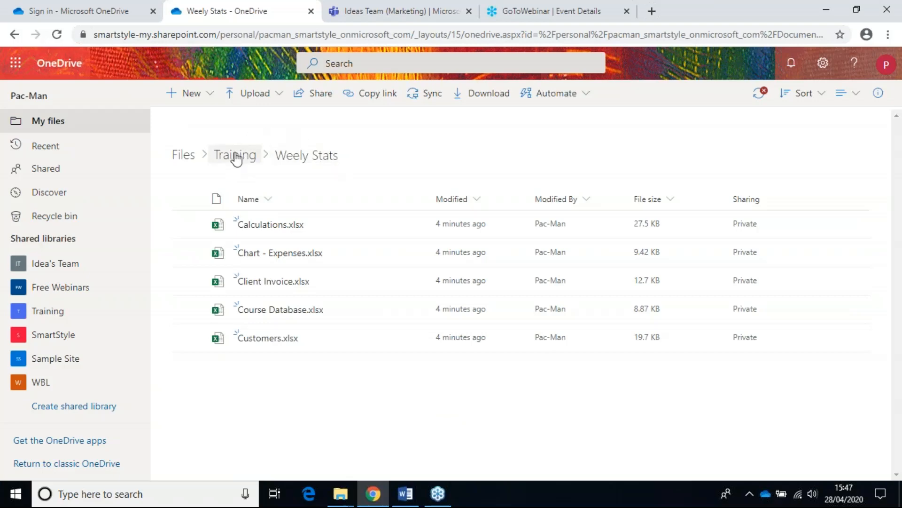
click(180, 157)
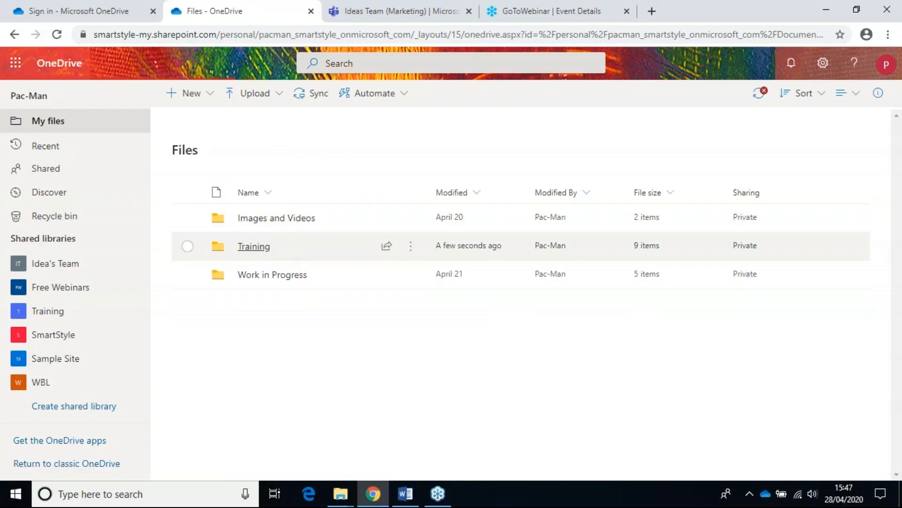
click(253, 246)
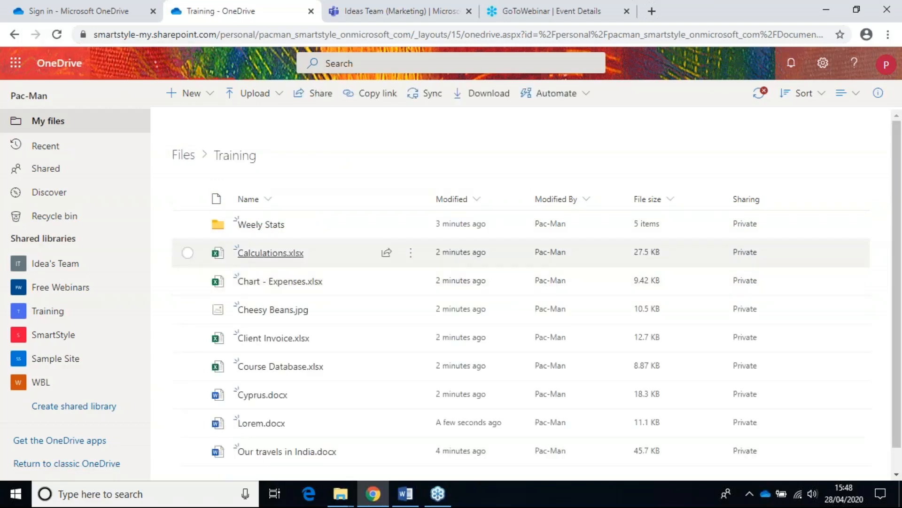
Create a subfolder named Tuesday inside the Training folder
click(206, 96)
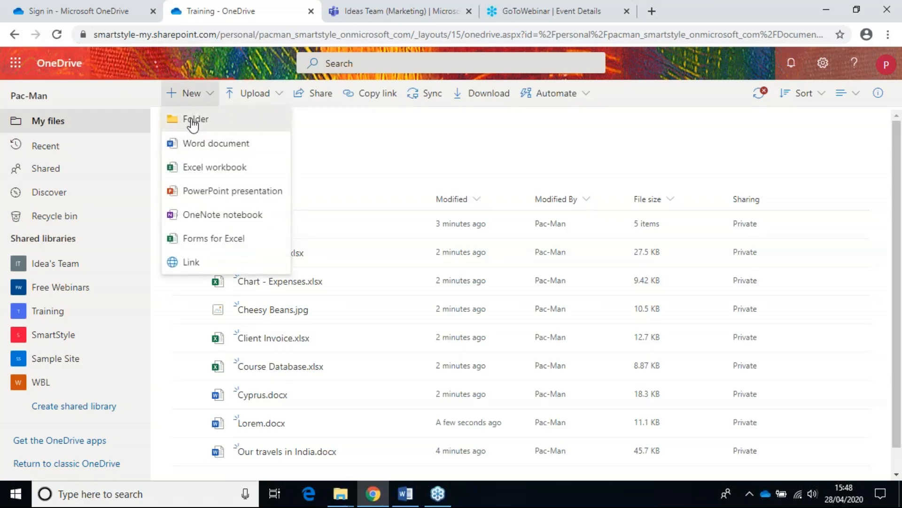
click(193, 120)
text(Tuesday)
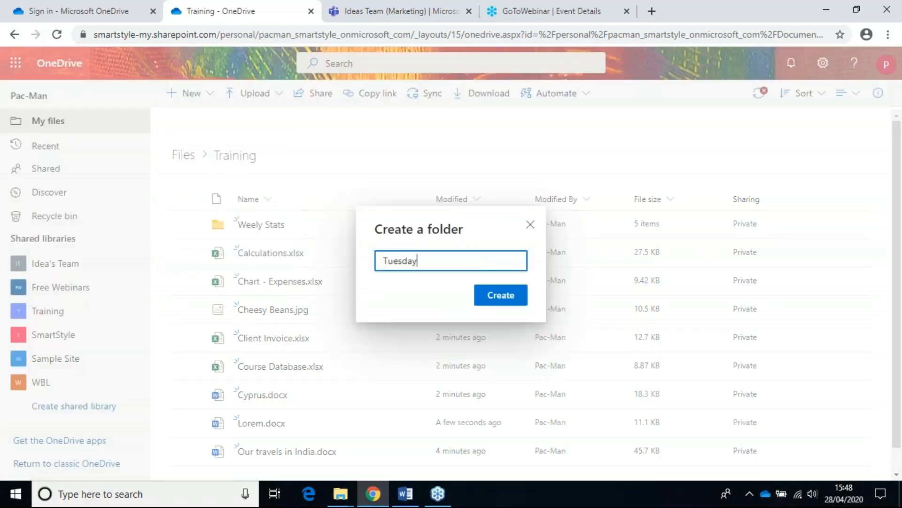
key(Return)
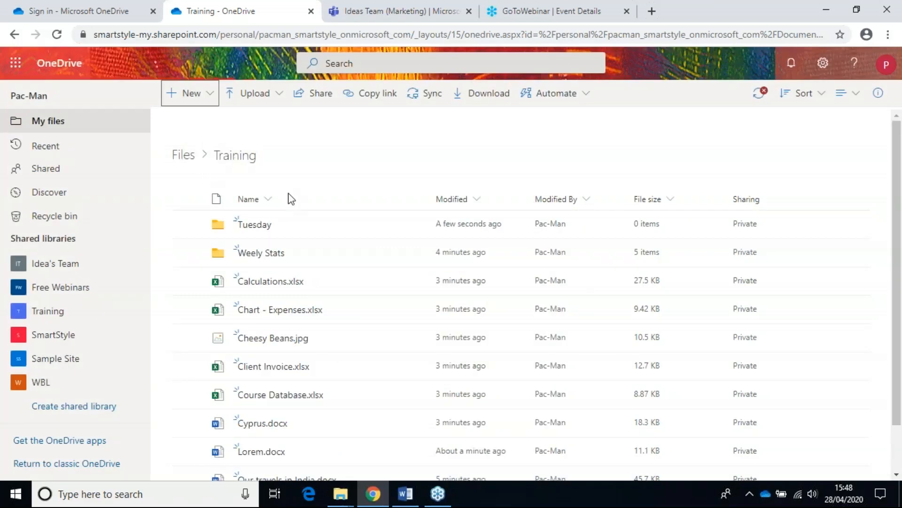
Try to move the Tuesday folder into Weely Stats and up to the Files level
drag(249, 225, 239, 255)
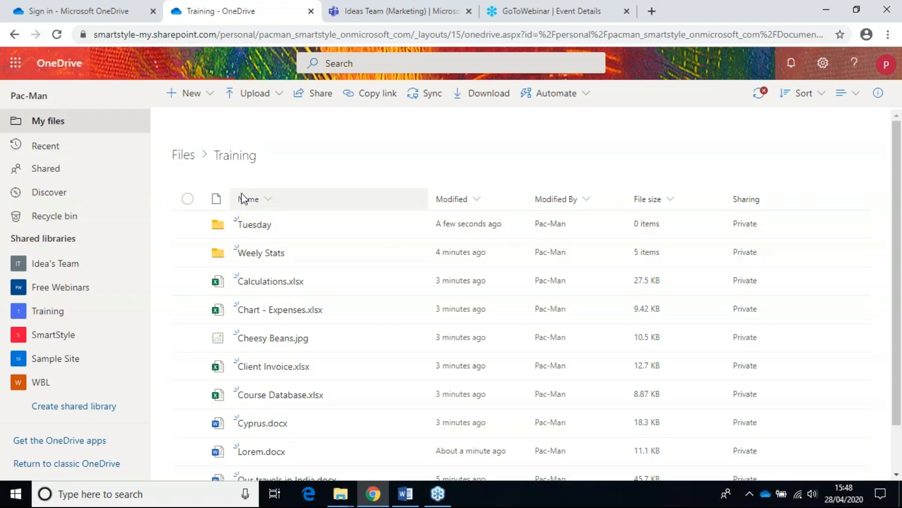
drag(229, 252, 187, 155)
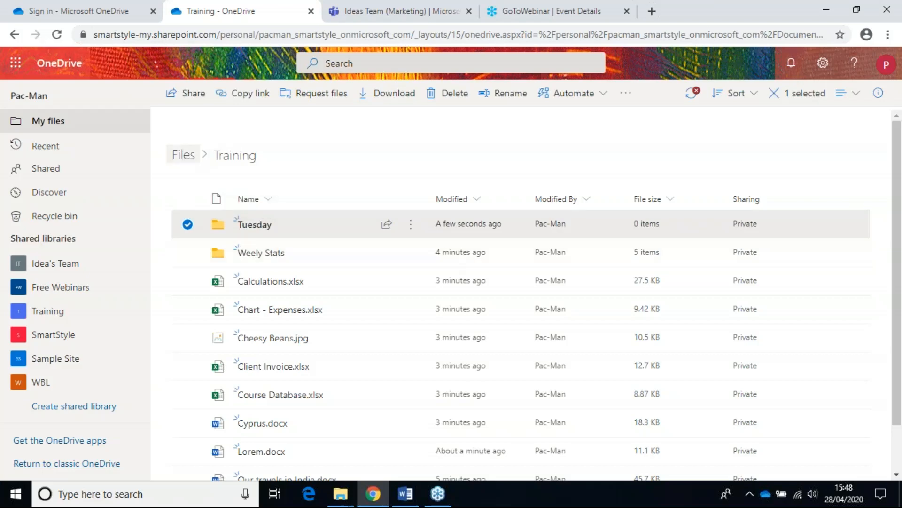
Go up to Files and open the Work in Progress folder
click(183, 156)
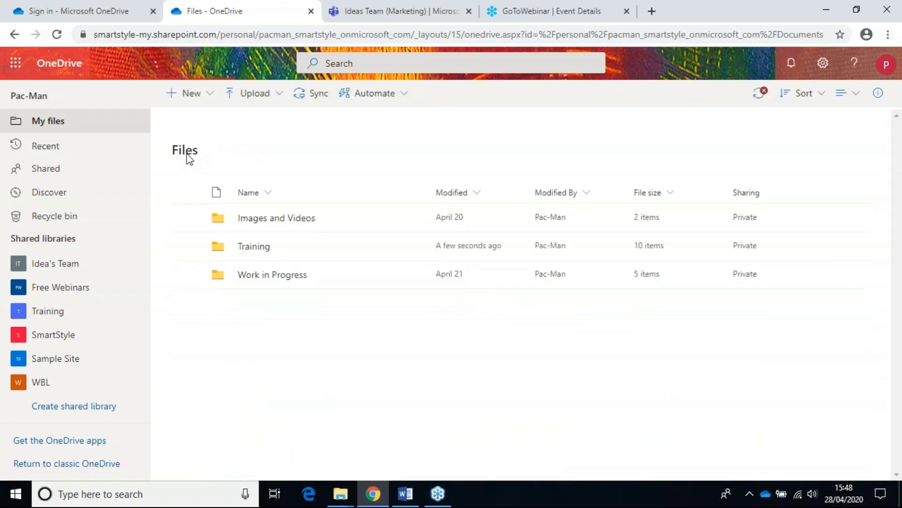
key(alt+Tab)
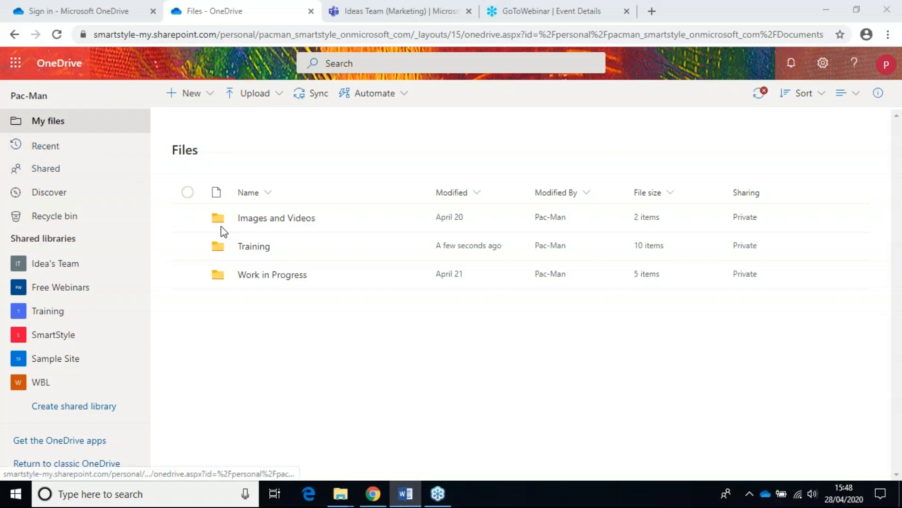
click(265, 277)
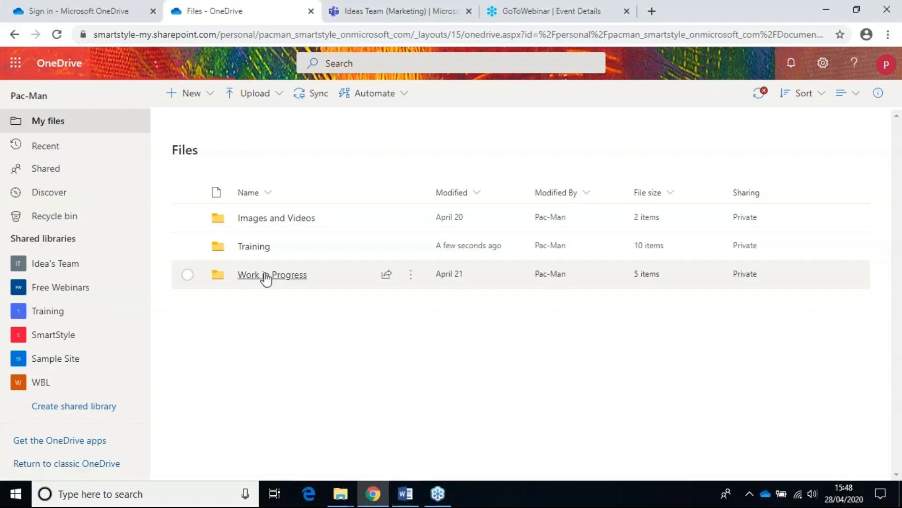
click(266, 277)
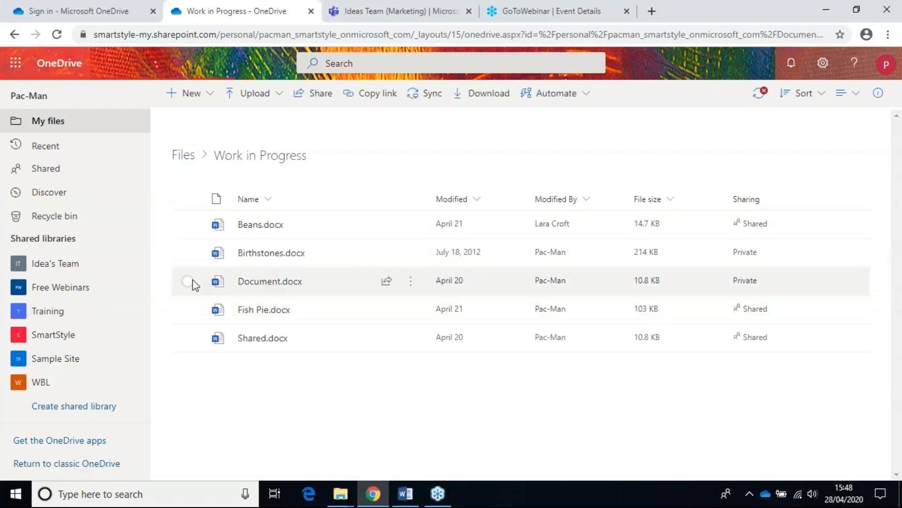
Select Fish Pie.docx and look through its opening options, details card and list of available file actions
click(188, 310)
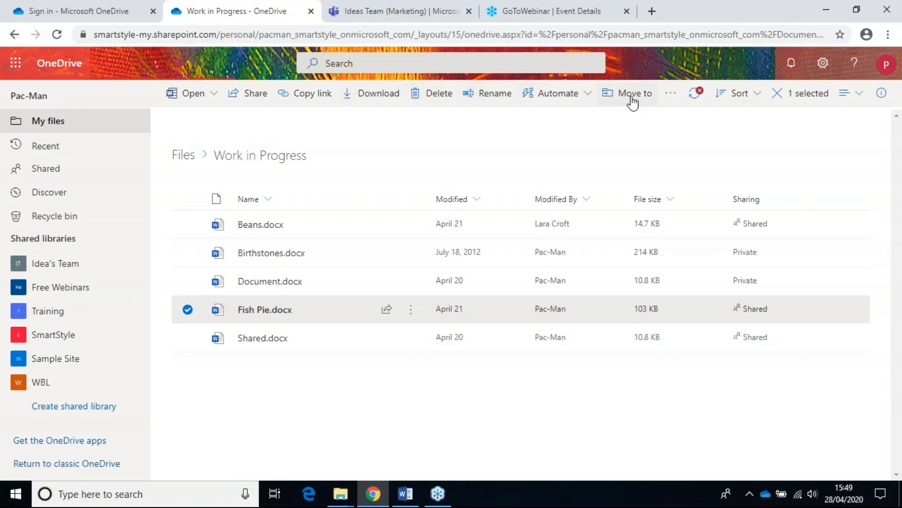
click(214, 96)
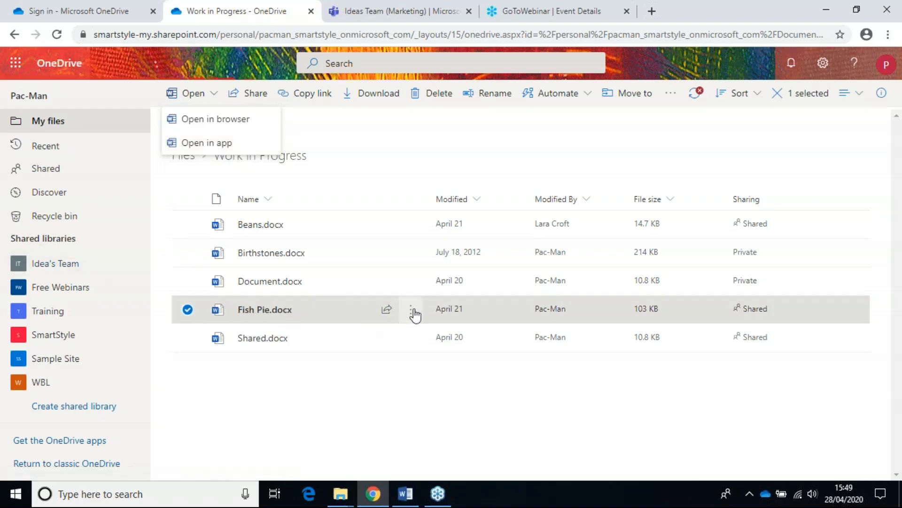
mouse_move(384, 316)
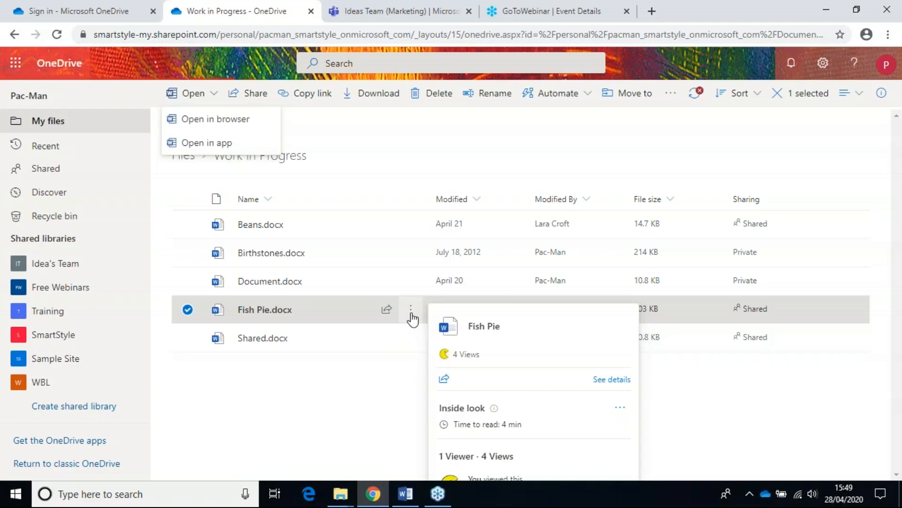
click(412, 313)
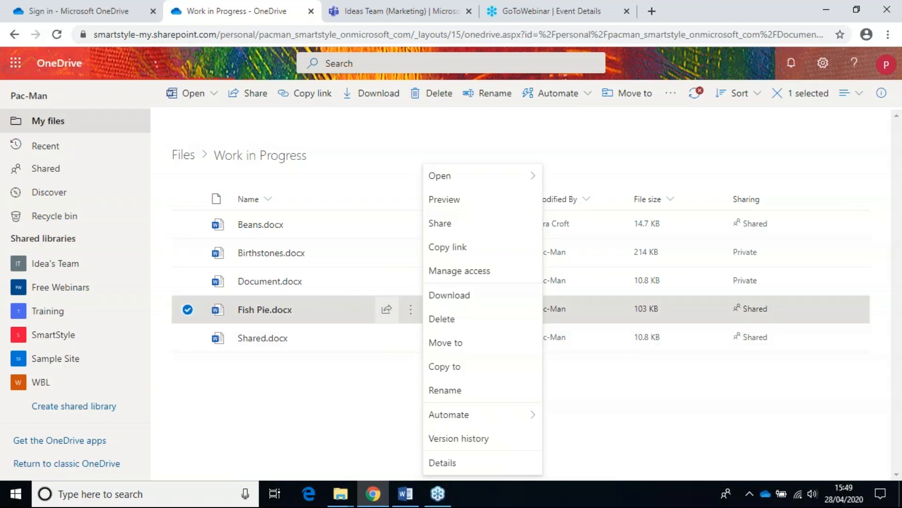
click(405, 494)
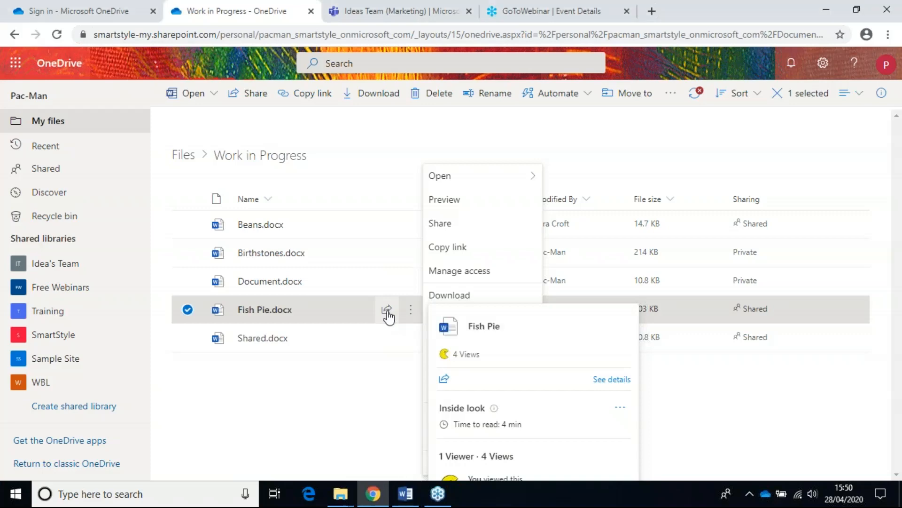
Share Fish Pie.docx by sending a colleague a link that anyone can use to edit
click(387, 312)
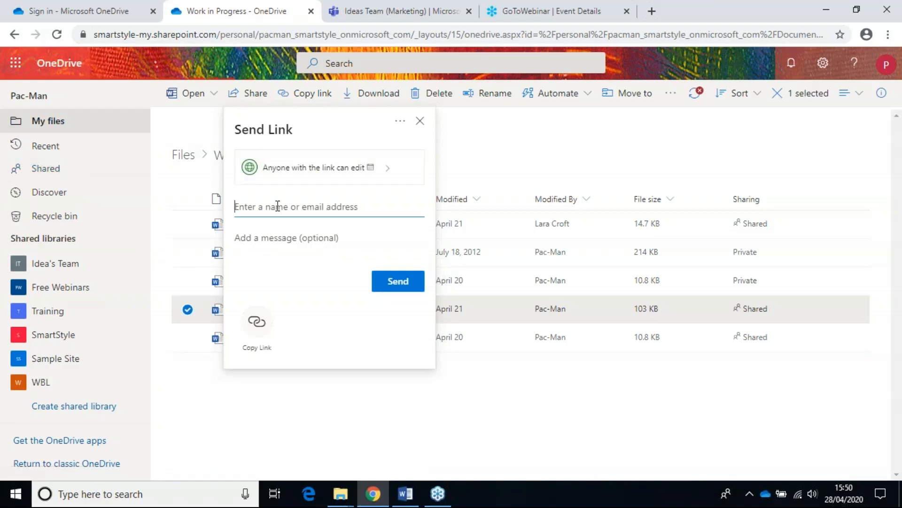
text(lar)
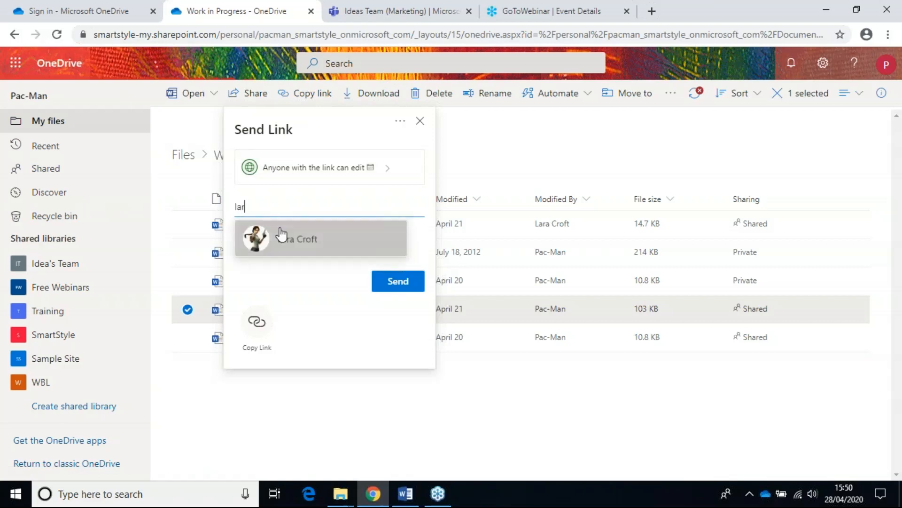
click(319, 240)
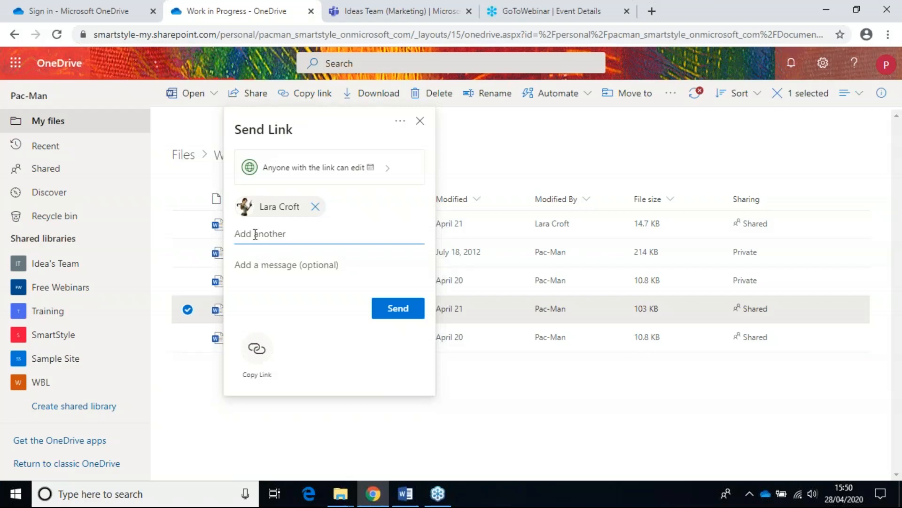
click(398, 310)
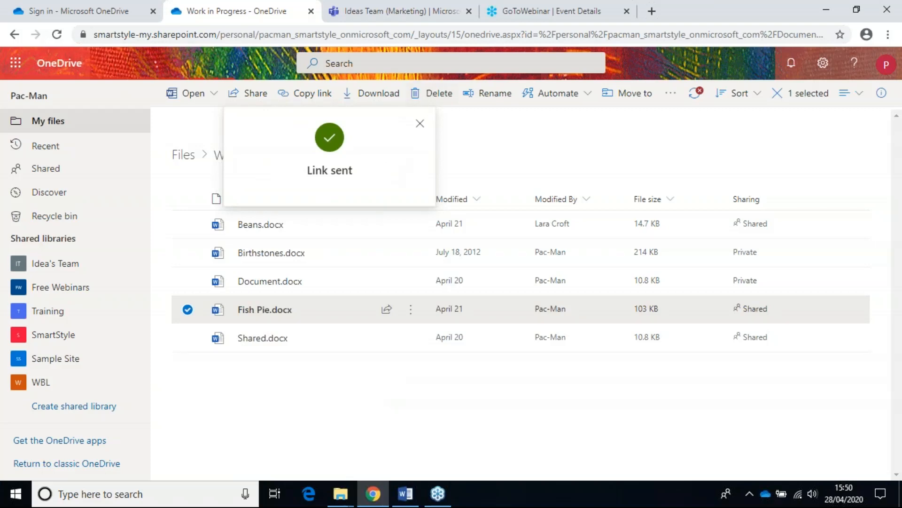
click(420, 123)
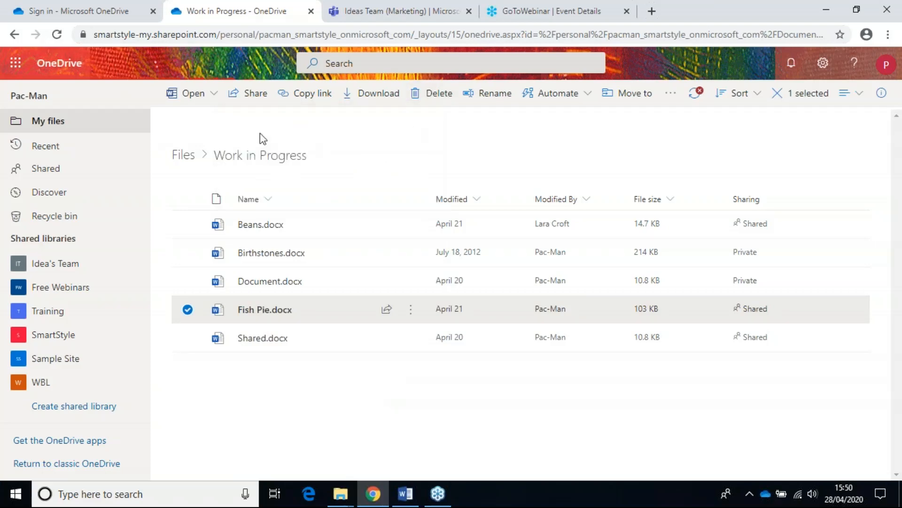
View the files shared with me and shared by me, and open Beans.docx from the latter list
click(45, 170)
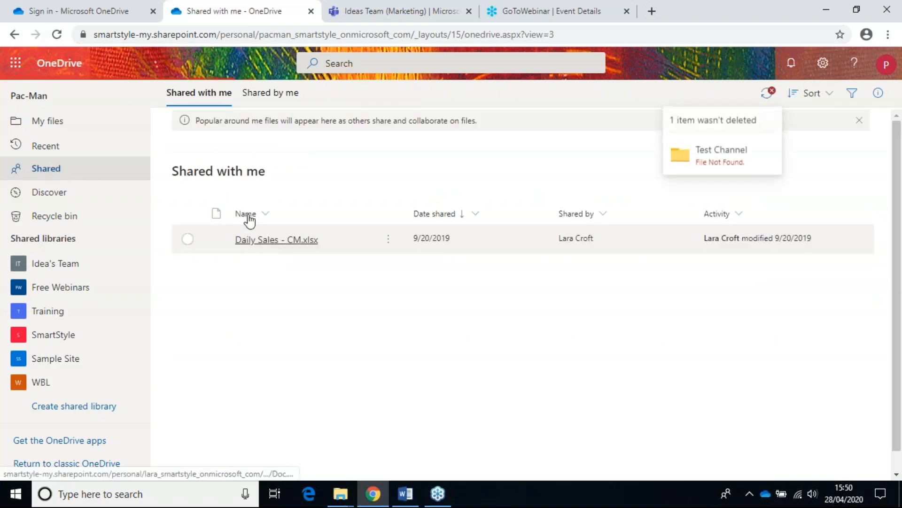
click(271, 96)
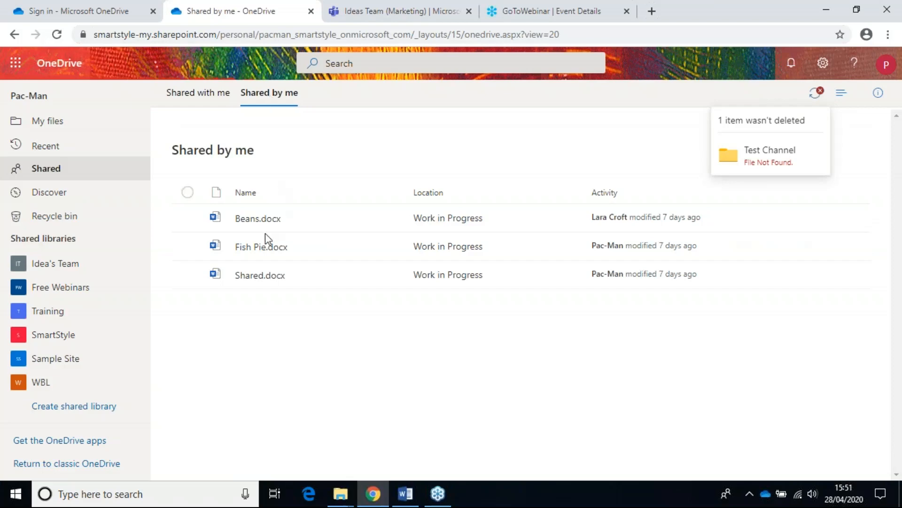
click(245, 219)
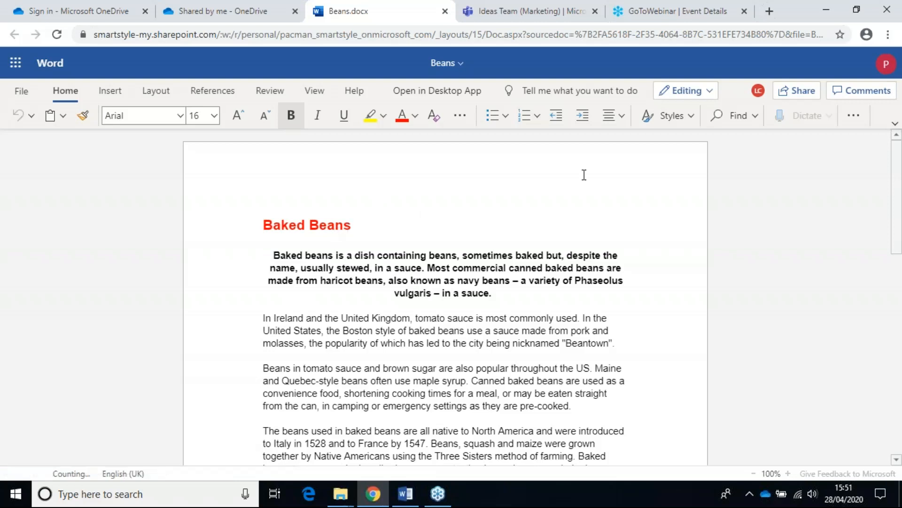
Check who else is editing the Beans document and where in the text they are working
click(750, 94)
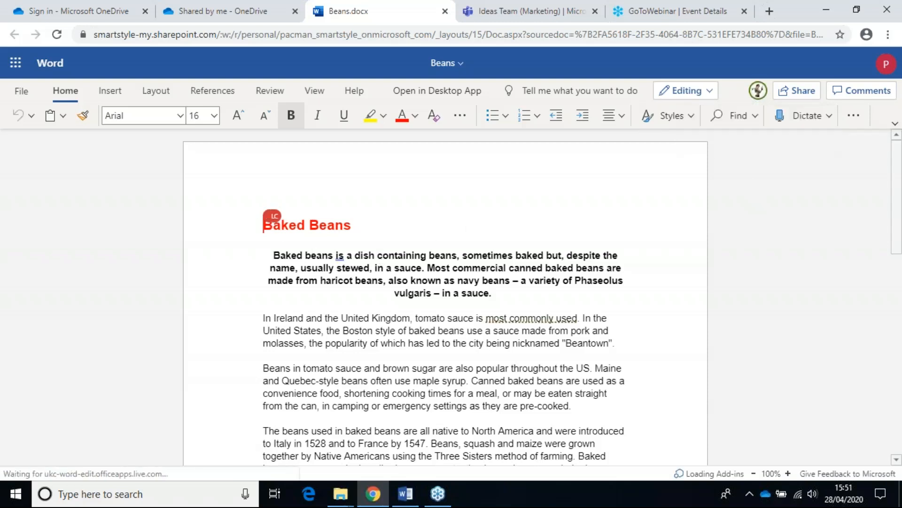
mouse_move(277, 221)
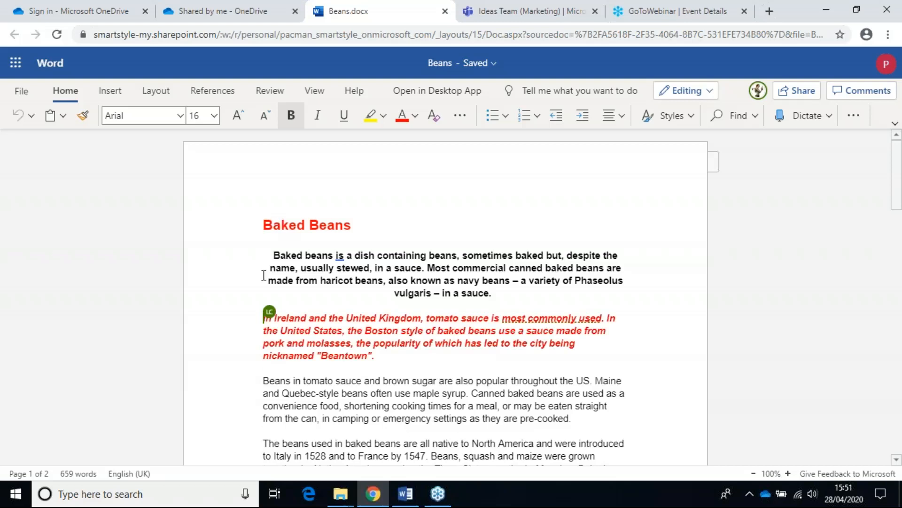
mouse_move(268, 317)
Set the font colour of the paragraph directly below the Baked Beans heading to dark blue and close the document
click(274, 255)
shift+click(498, 287)
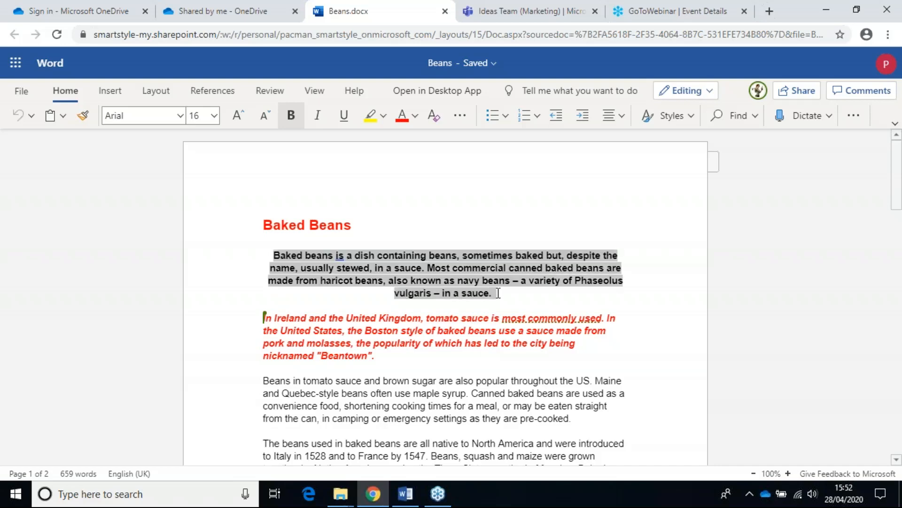
click(416, 123)
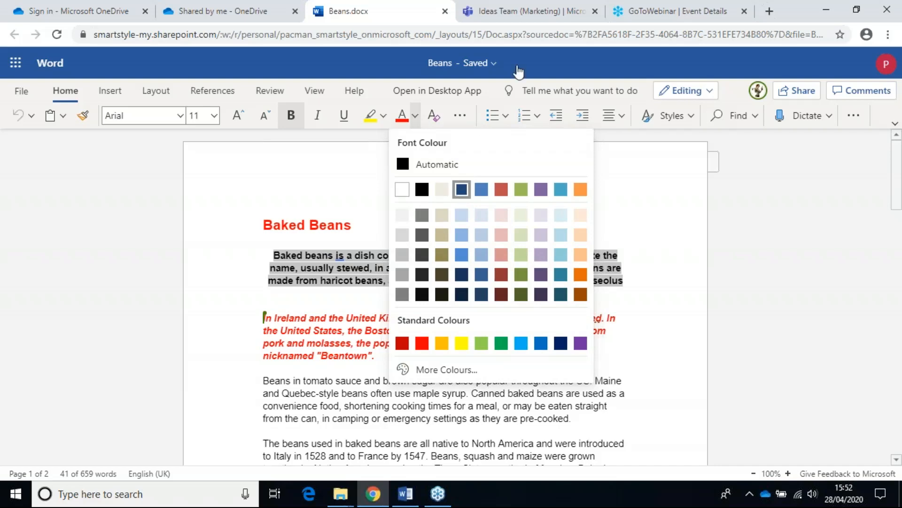
click(461, 189)
click(441, 261)
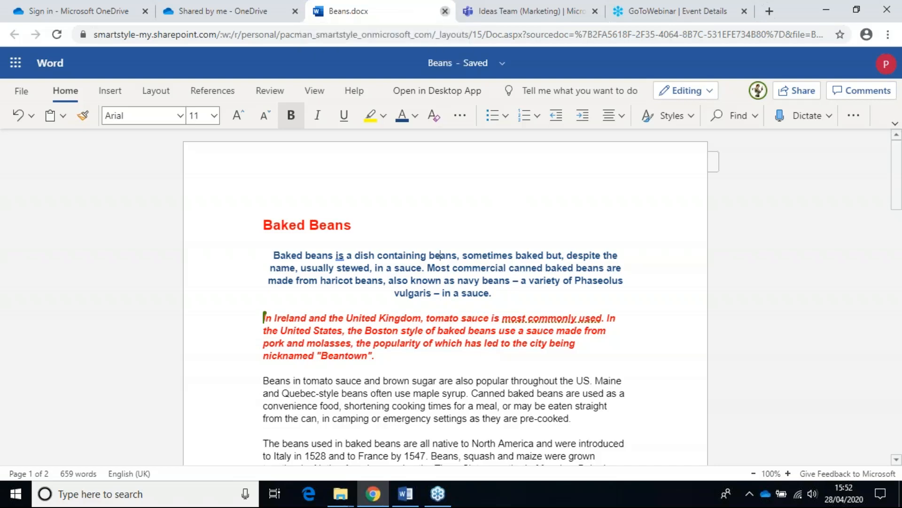
click(446, 11)
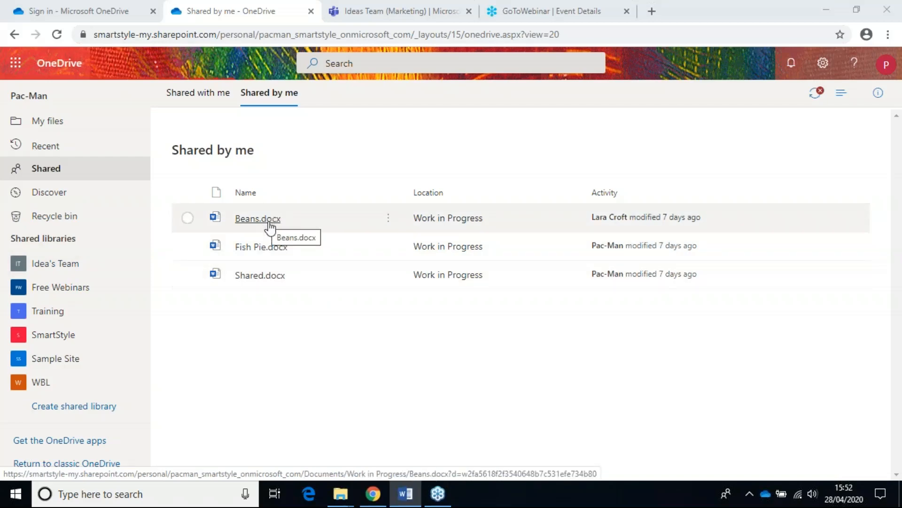
Reopen Beans.docx from the Shared by me list and display its version history
click(269, 226)
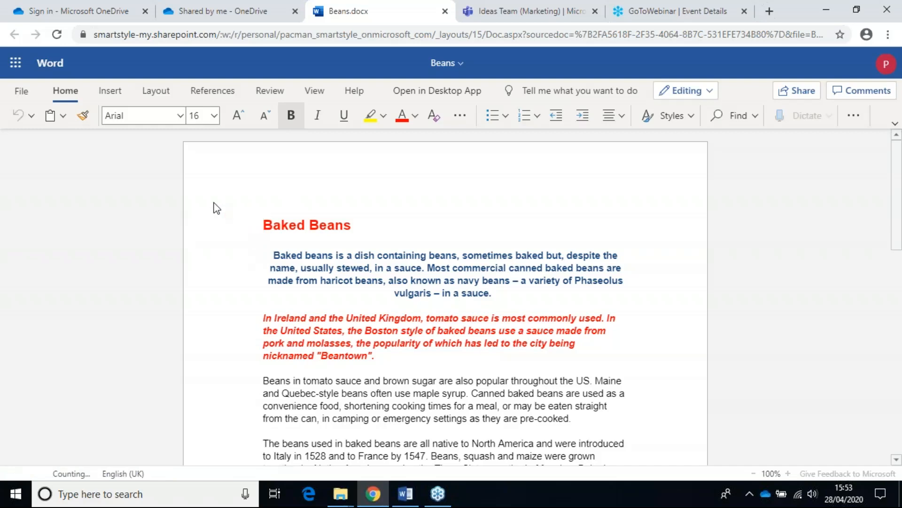
click(21, 93)
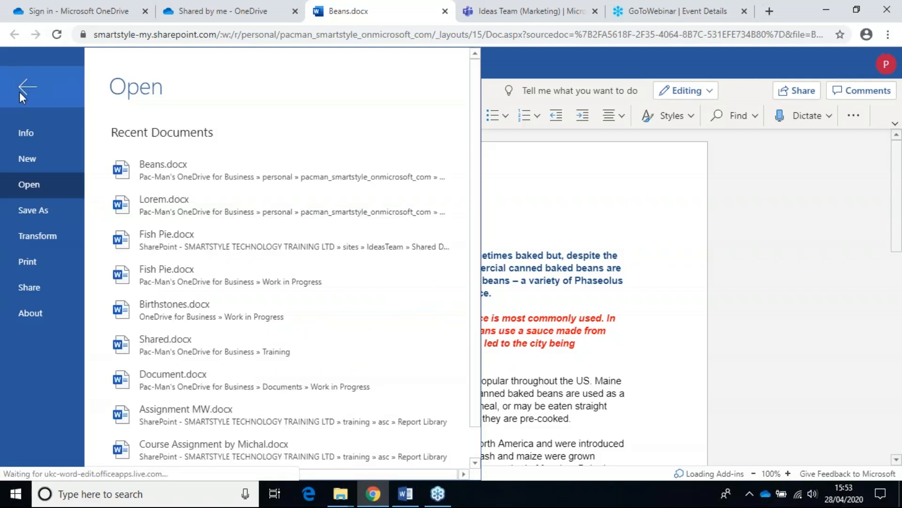
click(33, 131)
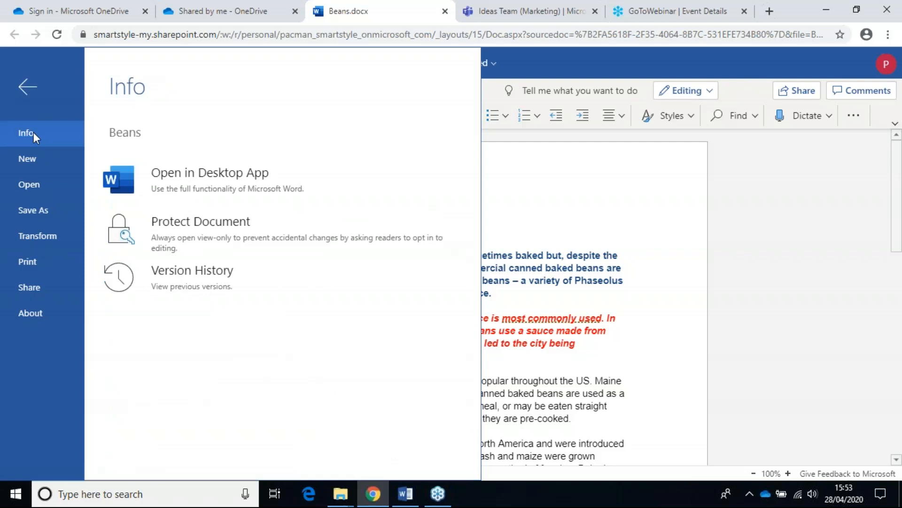
click(189, 285)
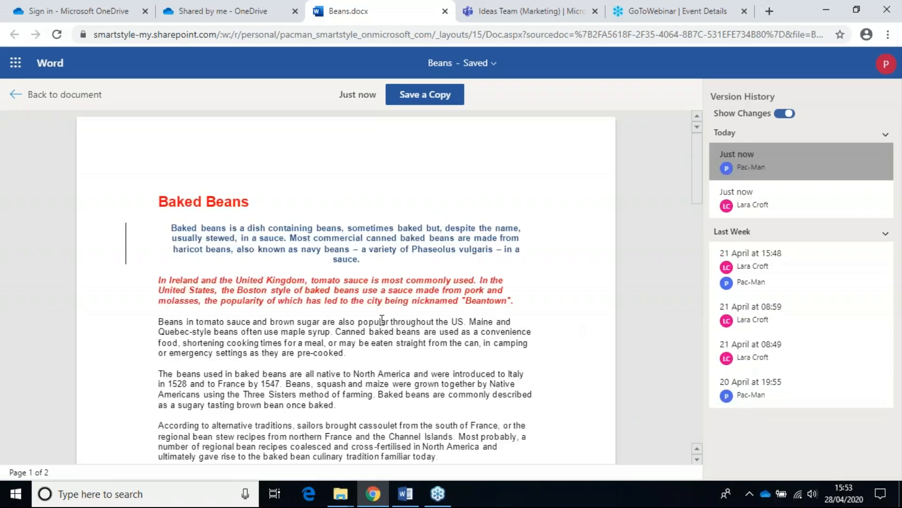
Compare the 20 April at 19:55 version of Beans with the latest version, and close the document without restoring anything
click(743, 389)
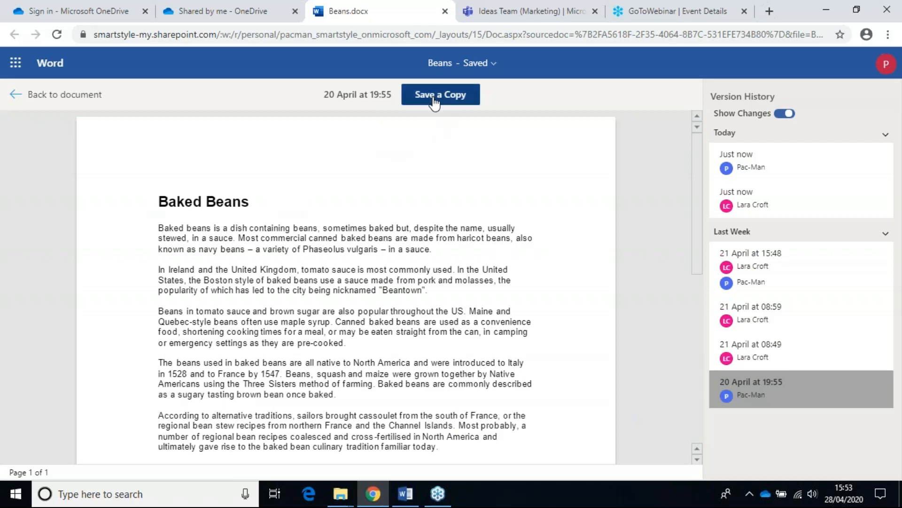
click(749, 171)
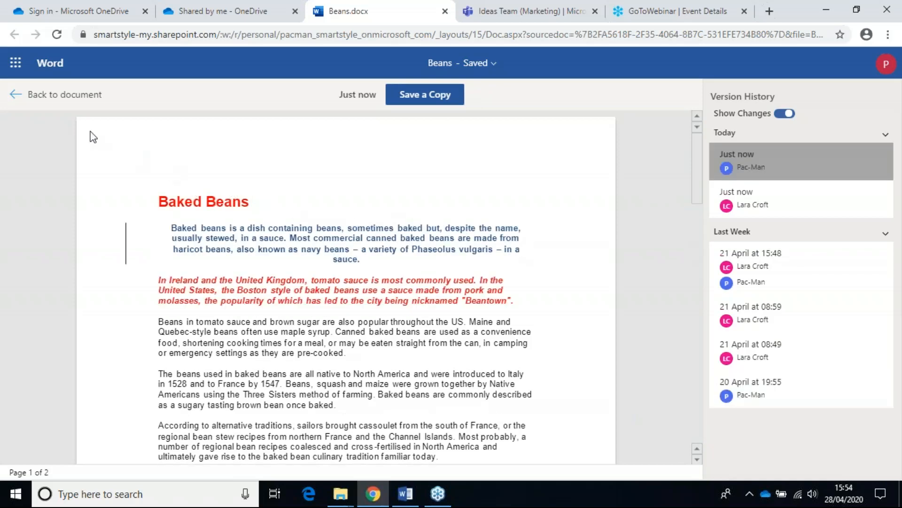
click(21, 98)
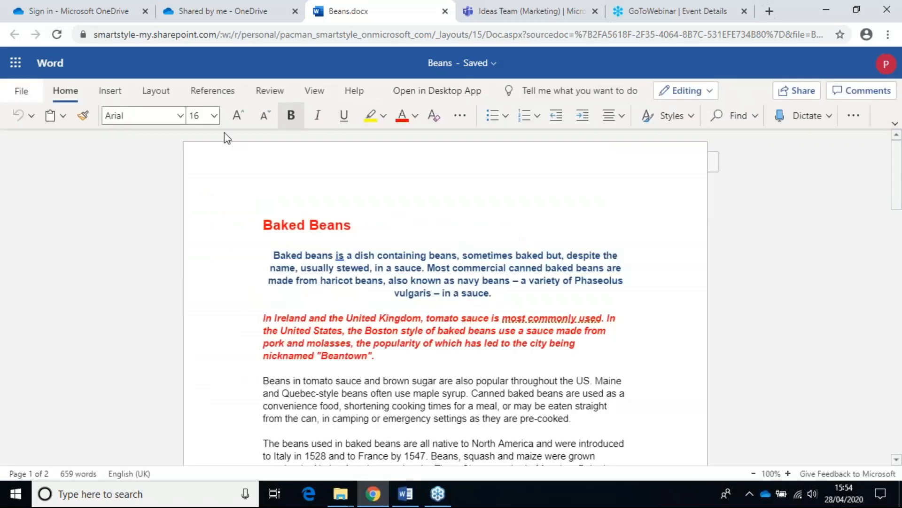
click(445, 12)
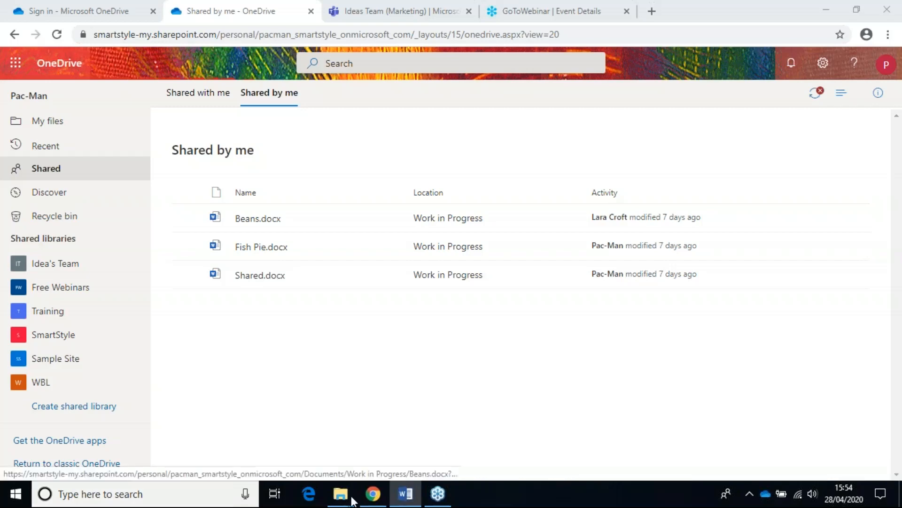
Switch to File Explorer and view the sync status of the files in OneDrive's Training and Work in Progress folders
mouse_move(341, 494)
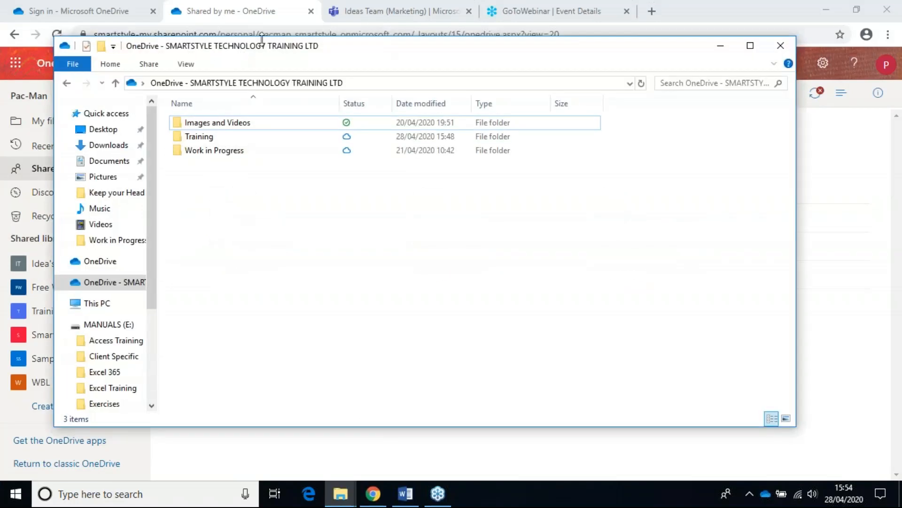
drag(272, 47, 334, 76)
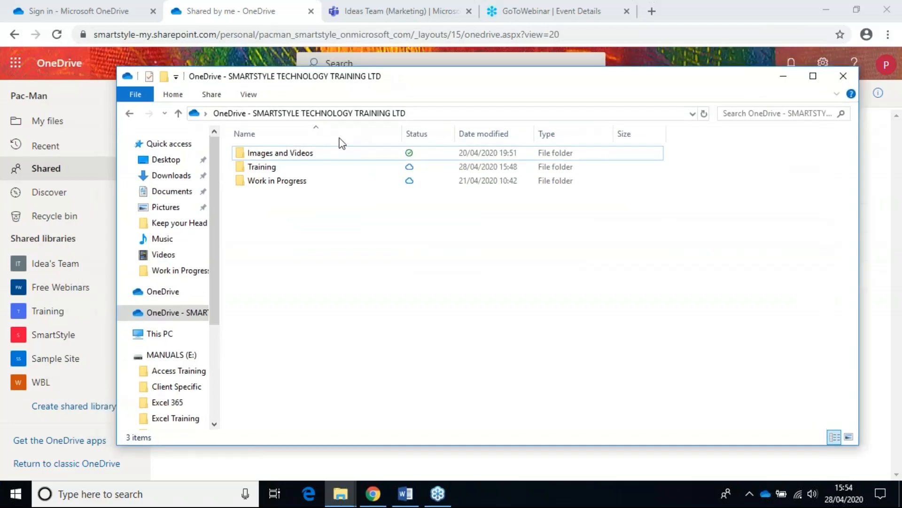
double_click(263, 168)
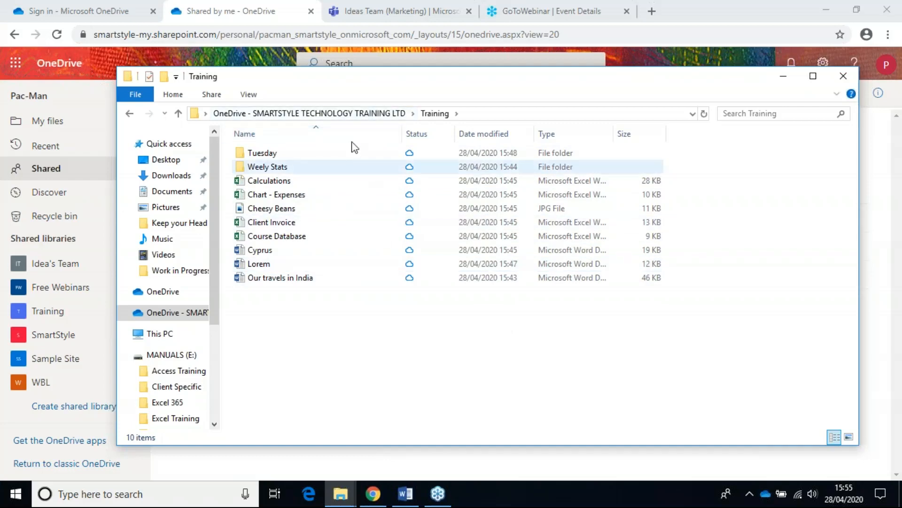
click(347, 113)
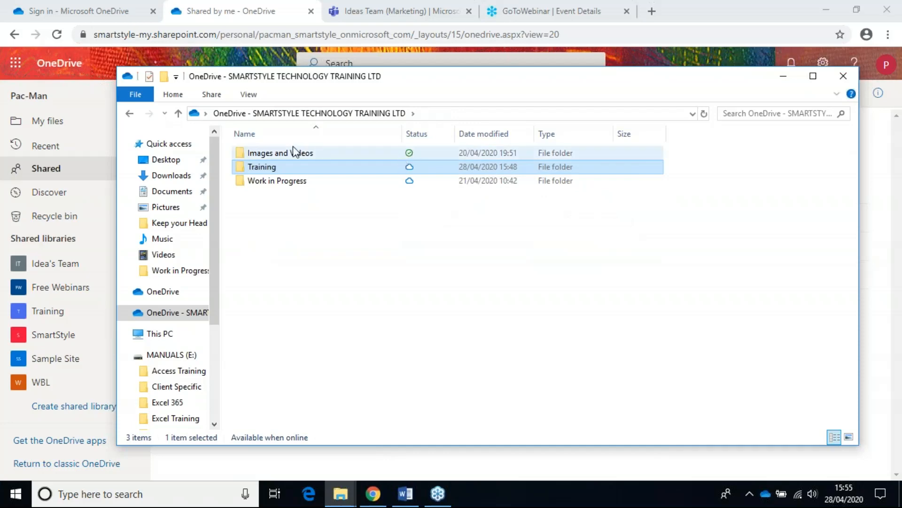
double_click(282, 181)
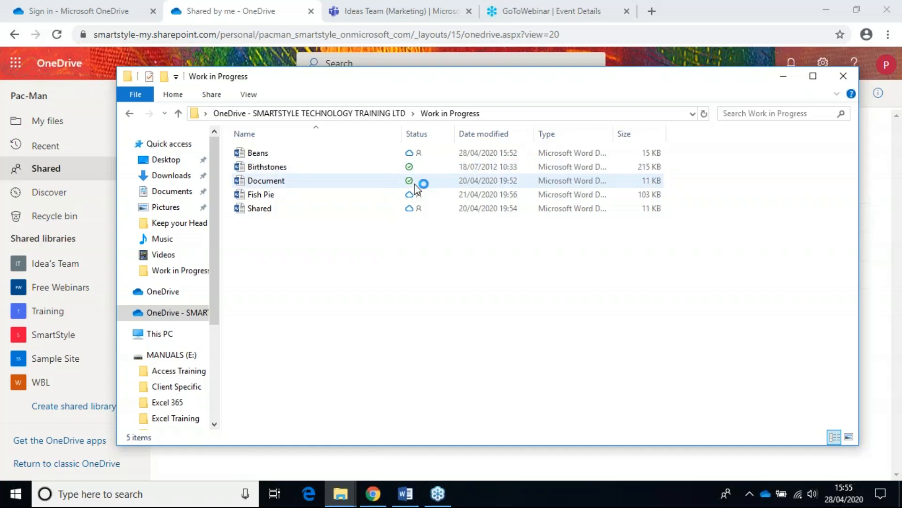
mouse_move(300, 196)
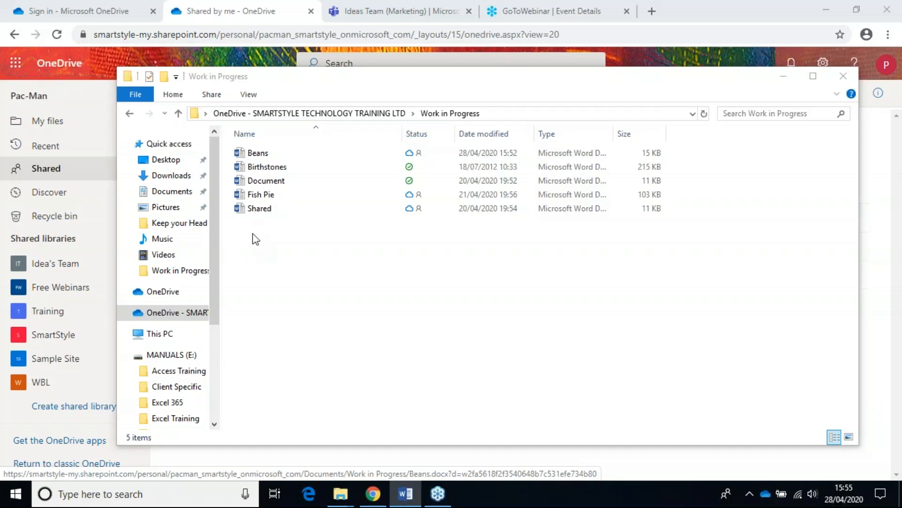
click(783, 78)
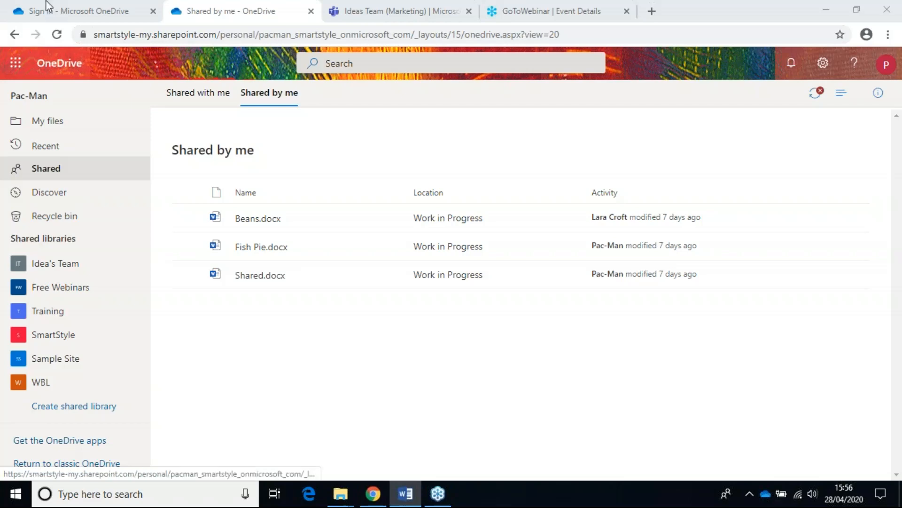
Show the Microsoft OneDrive sign-in page that is already open in the browser
click(66, 15)
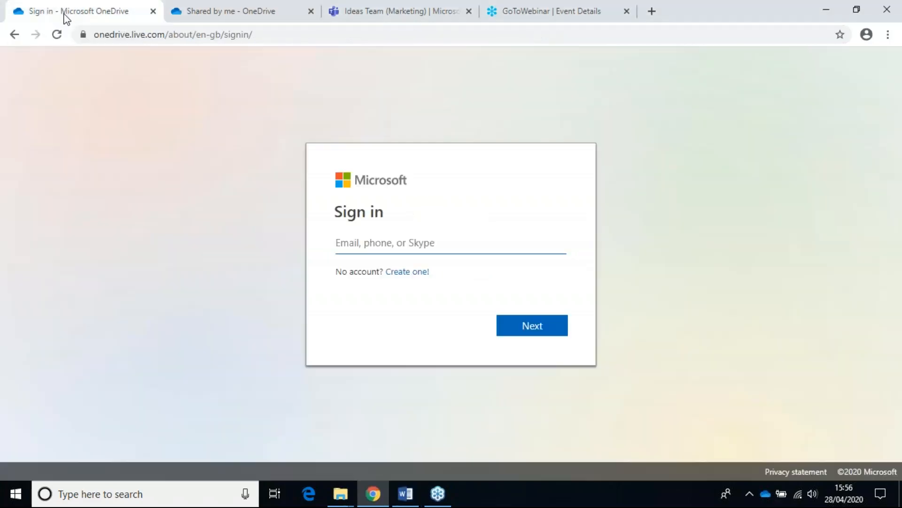
Return to the Shared by me list in OneDrive and check the hidden system tray icons
click(186, 14)
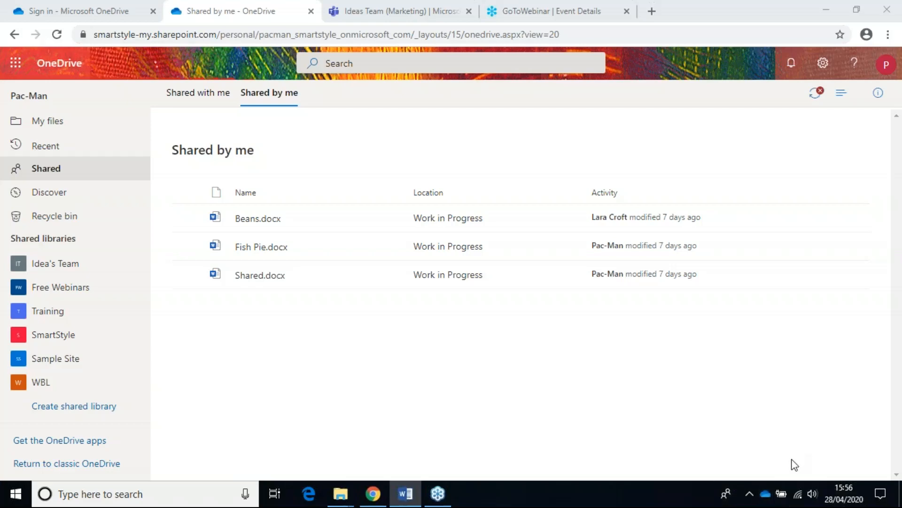
click(750, 494)
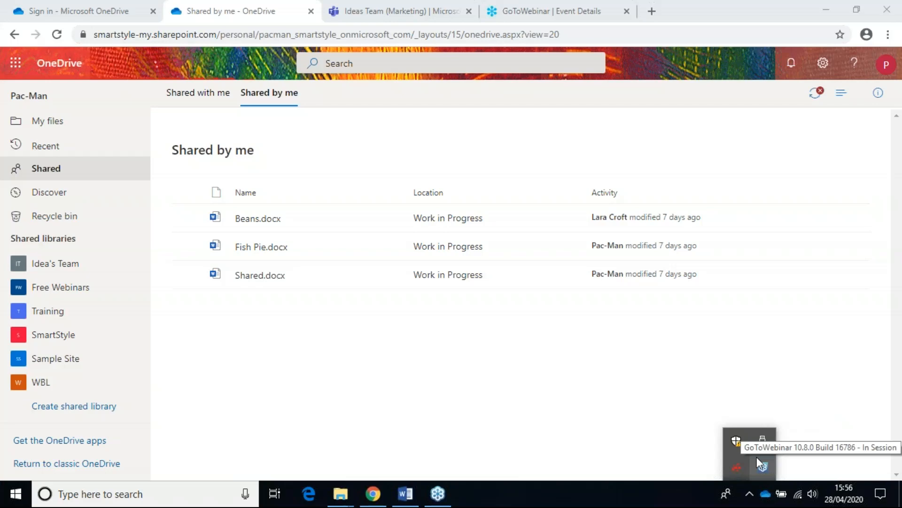
click(628, 436)
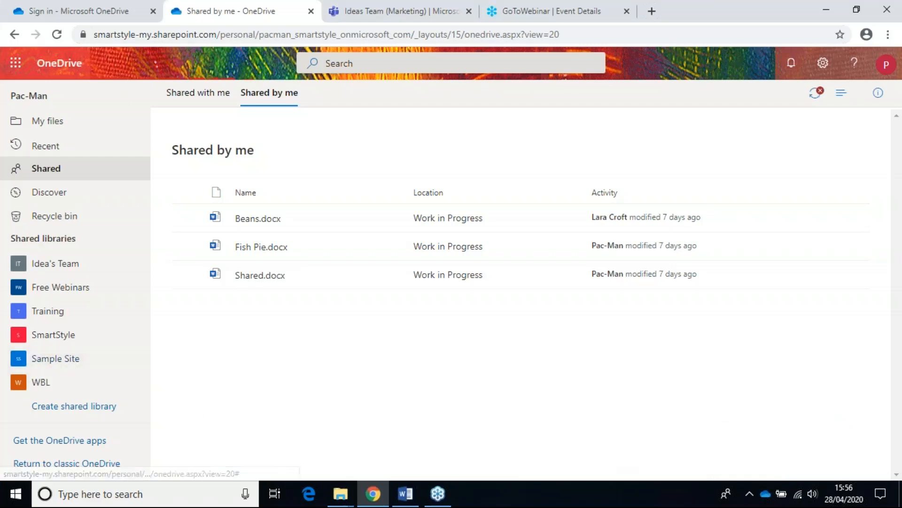
View the Desktop folder and the synced OneDrive - SMARTSTYLE TECHNOLOGY TRAINING LTD folder in File Explorer, and return to OneDrive in the browser
key(alt+Tab)
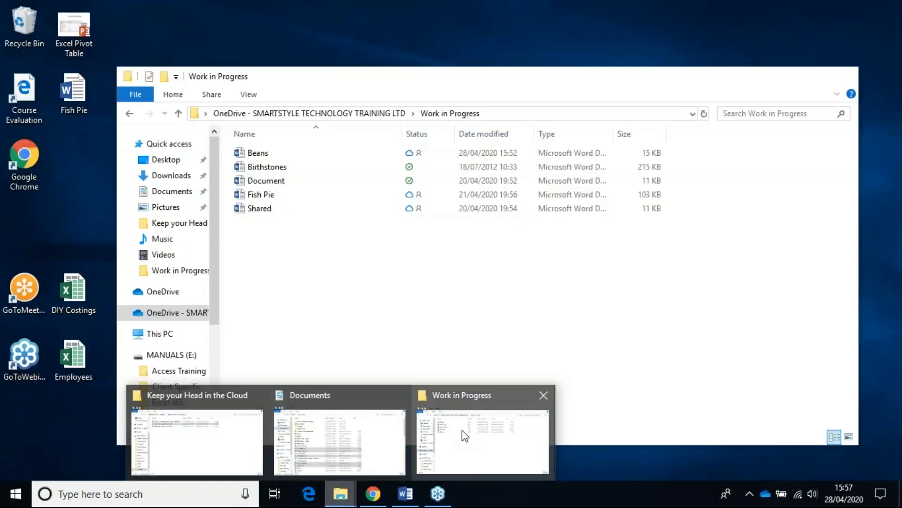
click(463, 435)
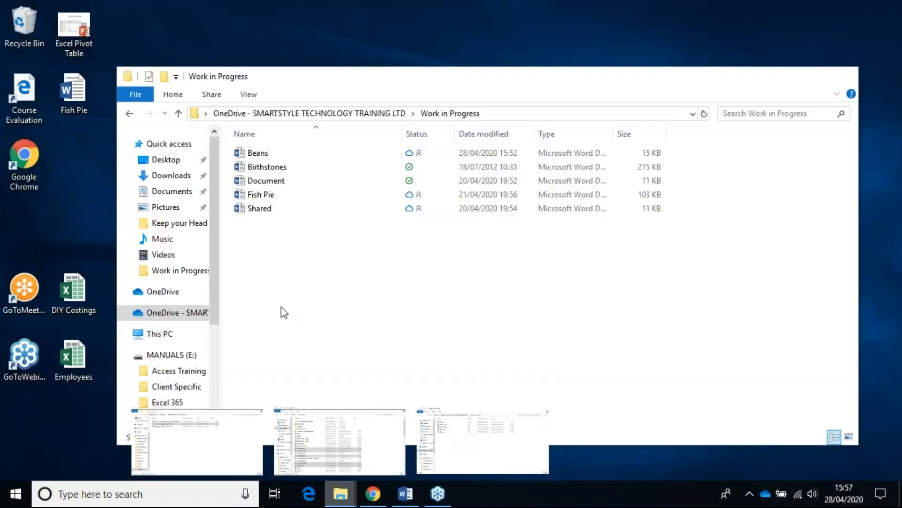
click(165, 161)
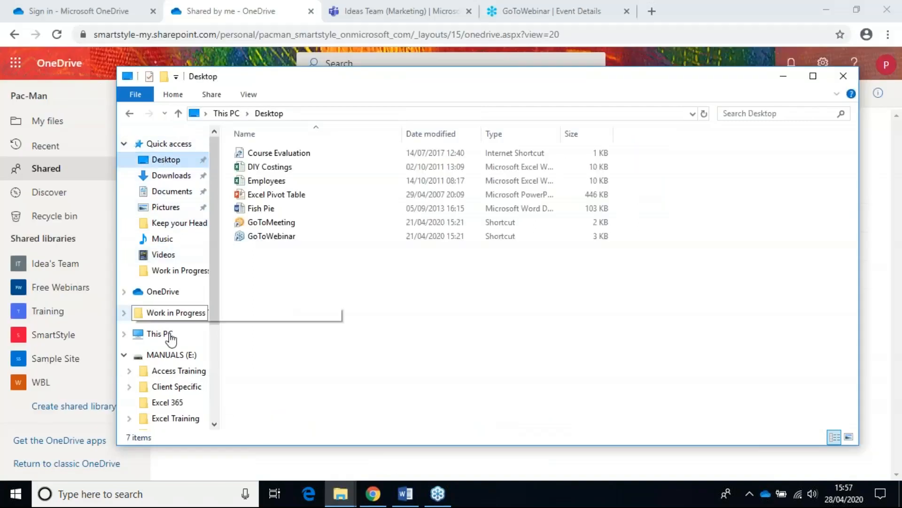
click(174, 314)
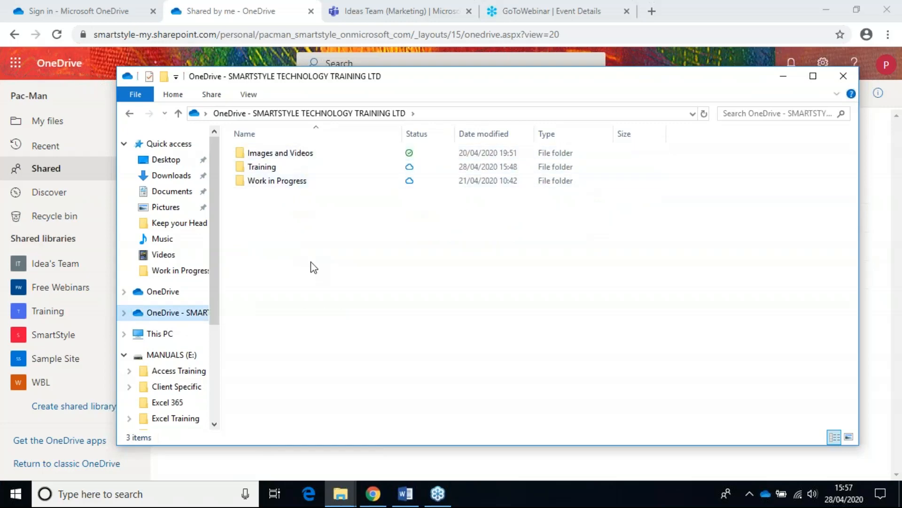
click(261, 12)
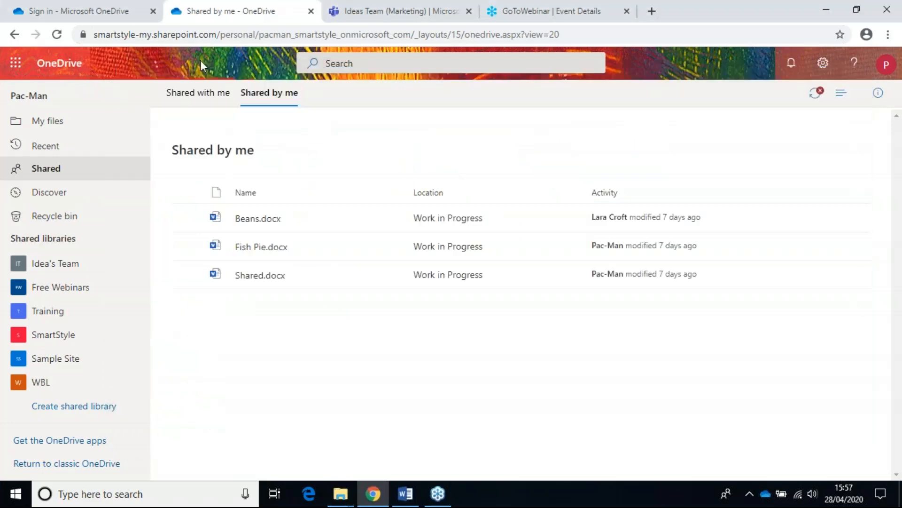
key(alt+Tab)
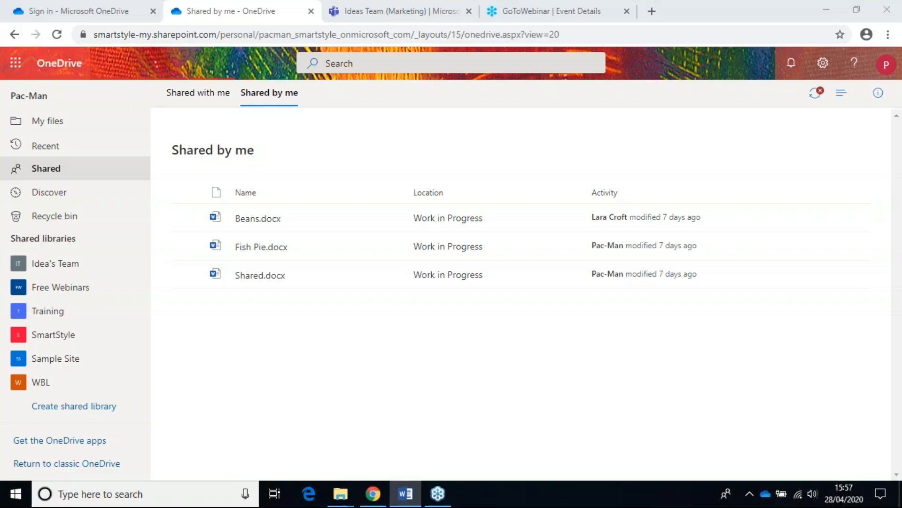
Switch to Microsoft Teams and view the channels of the Marketing team, with Ideas Team selected
click(385, 12)
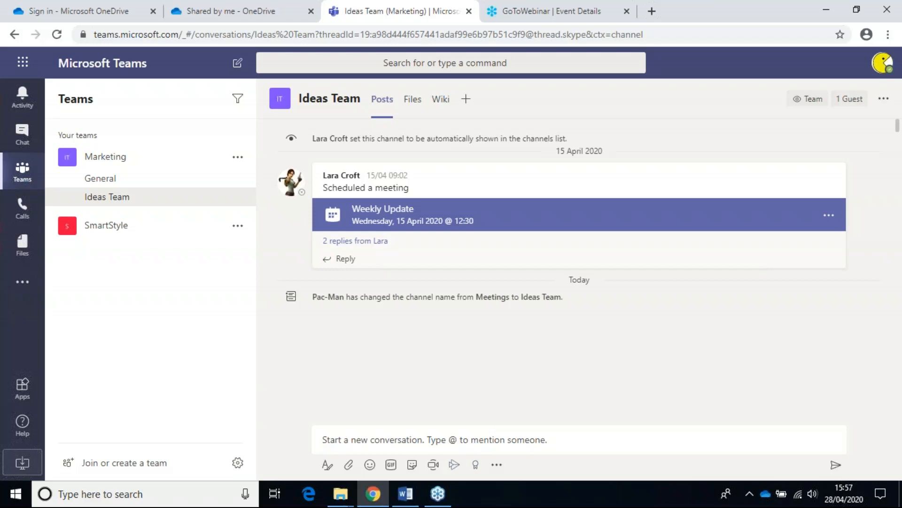
key(alt+Tab)
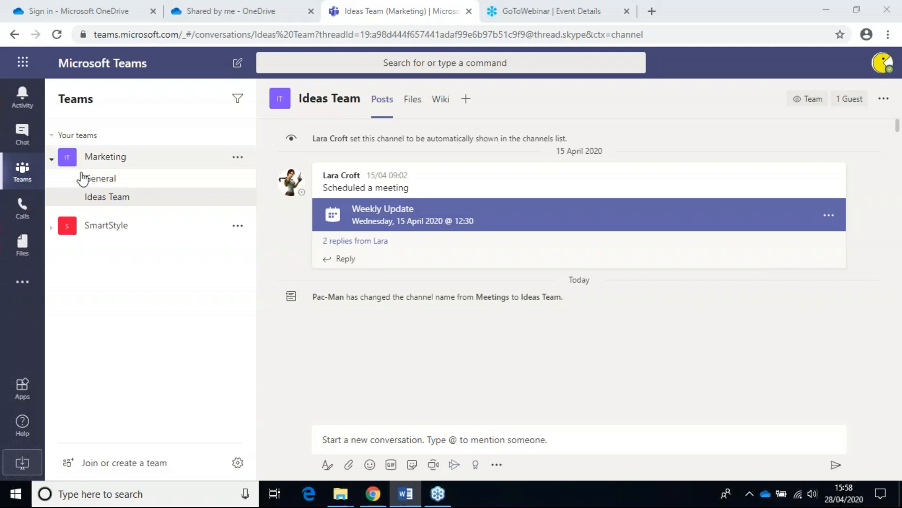
click(108, 183)
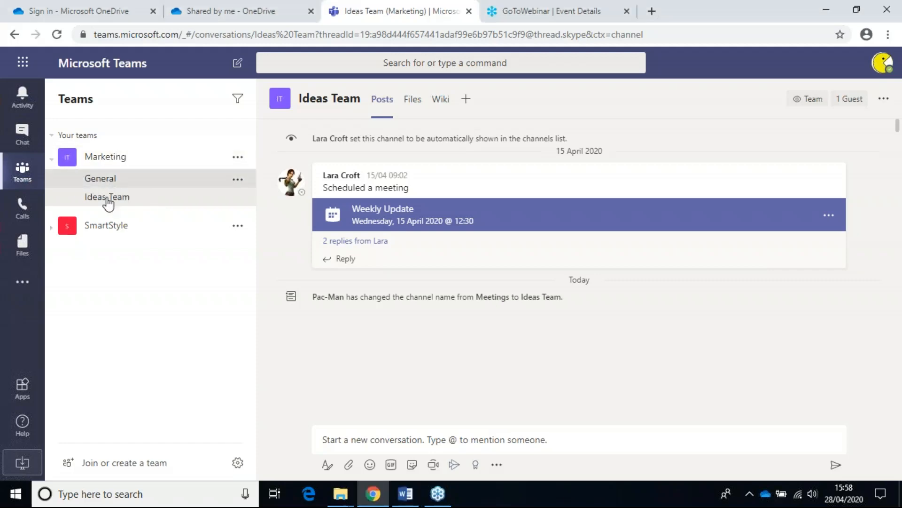
click(111, 196)
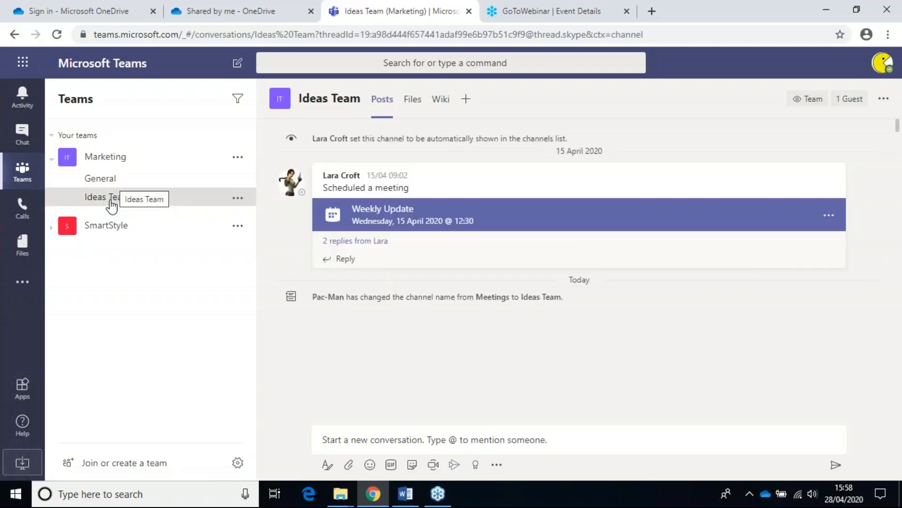
Add a channel named Test to the Marketing team with Standard privacy
click(238, 158)
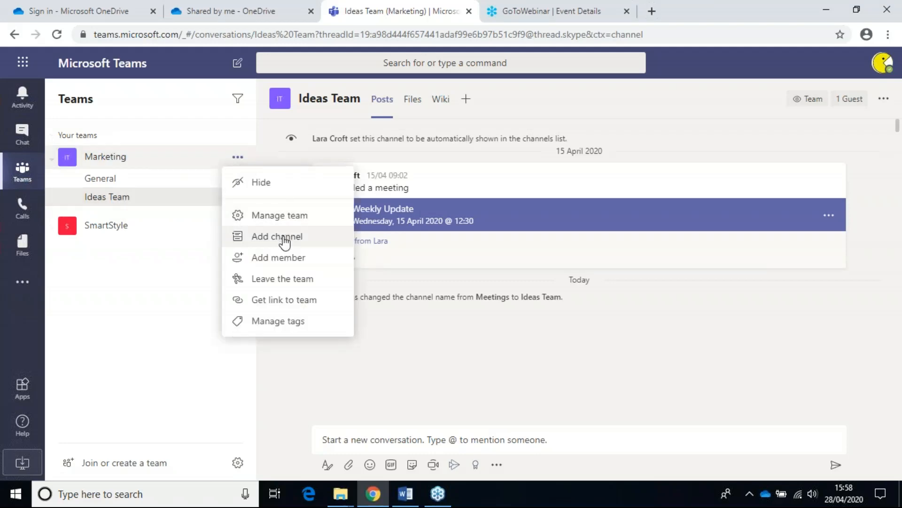
click(256, 240)
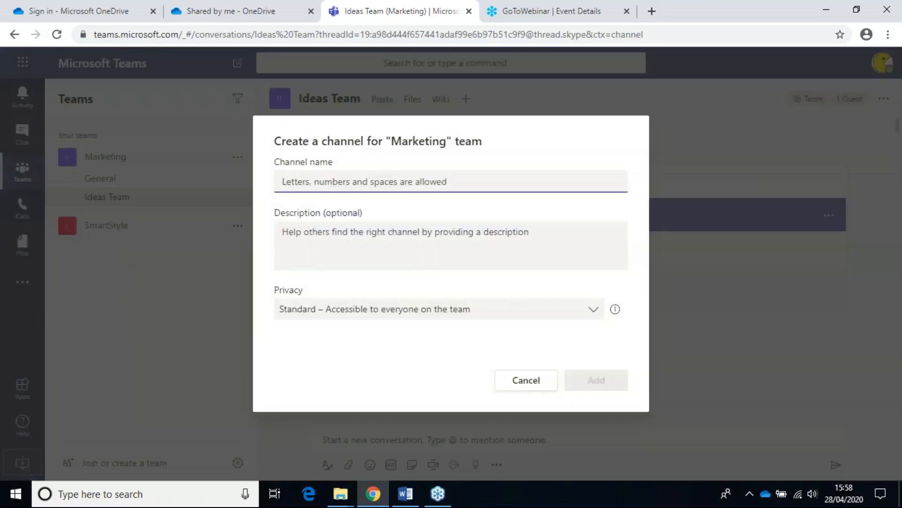
text(Training)
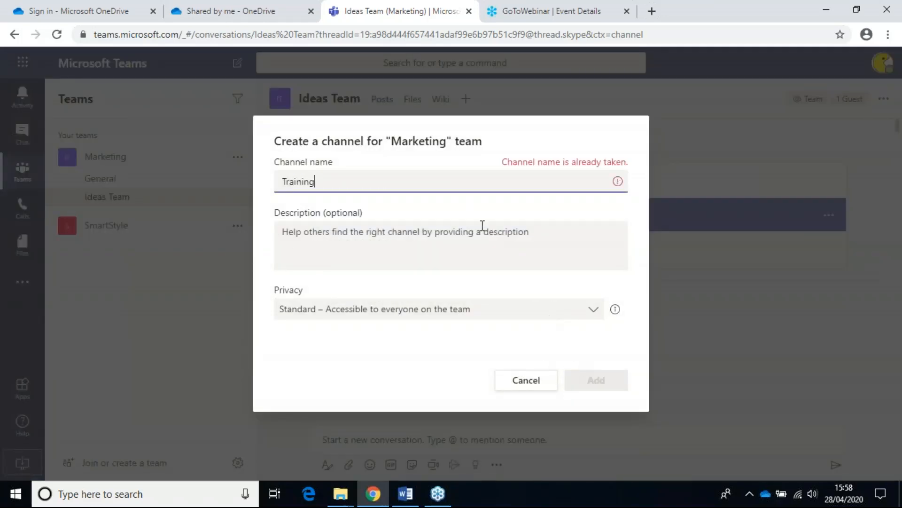
key(BackSpace)
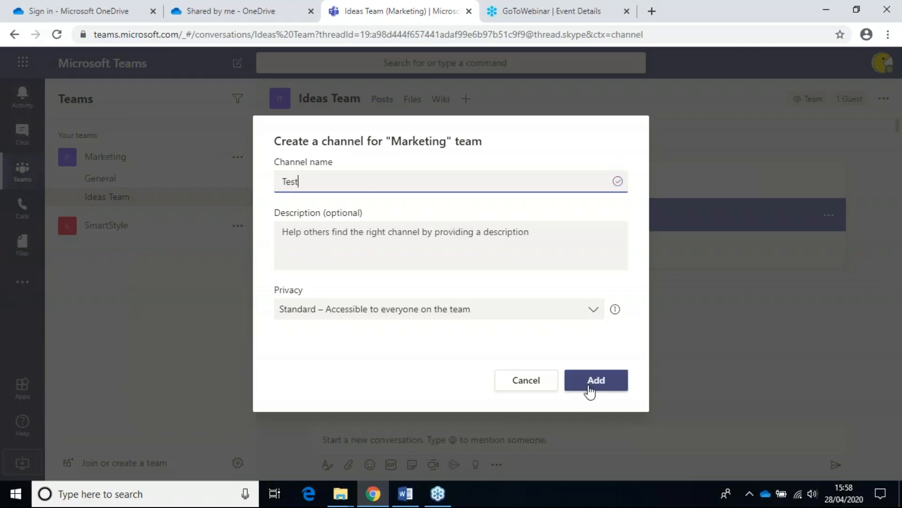
click(590, 391)
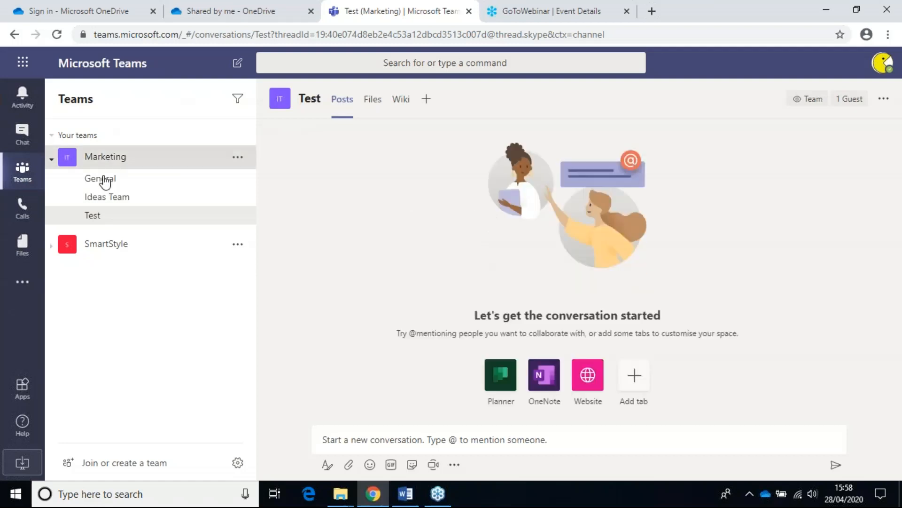
click(115, 160)
click(51, 158)
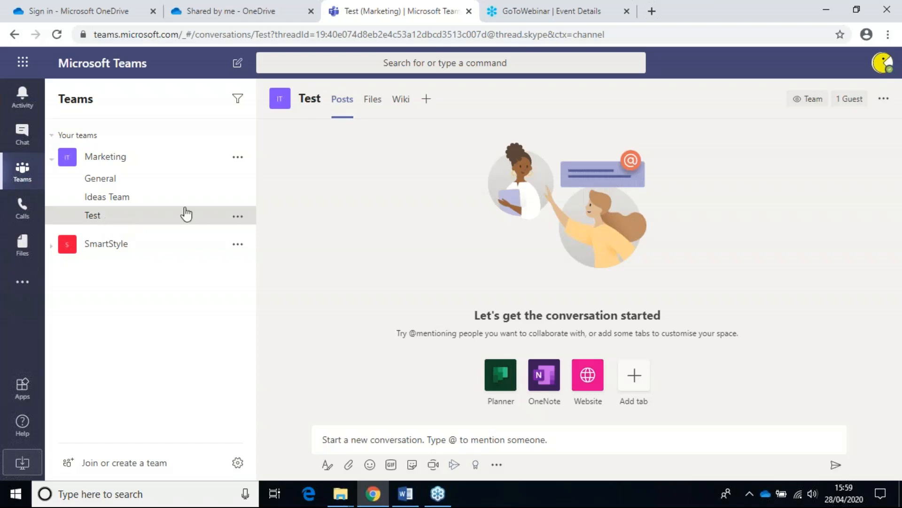
Open the Test channel's folder in SharePoint and go up to the Marketing site's Documents library
click(884, 100)
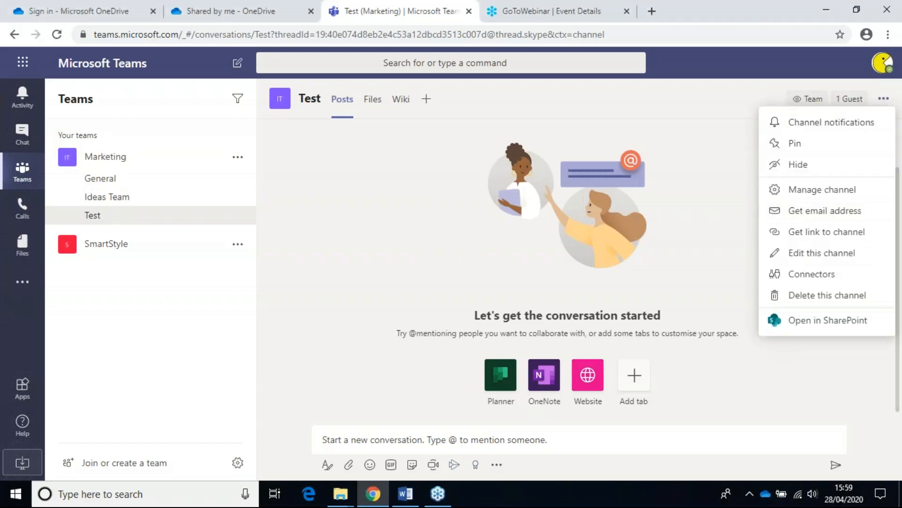
click(827, 320)
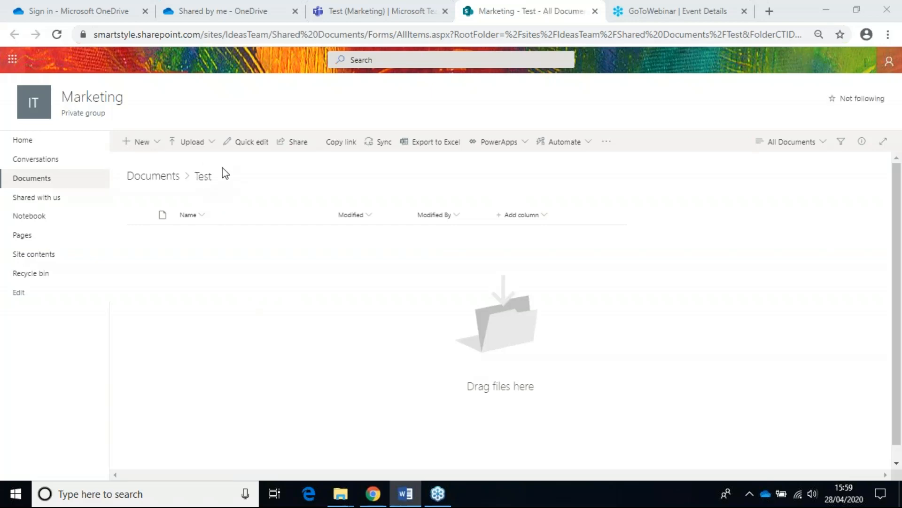
click(164, 183)
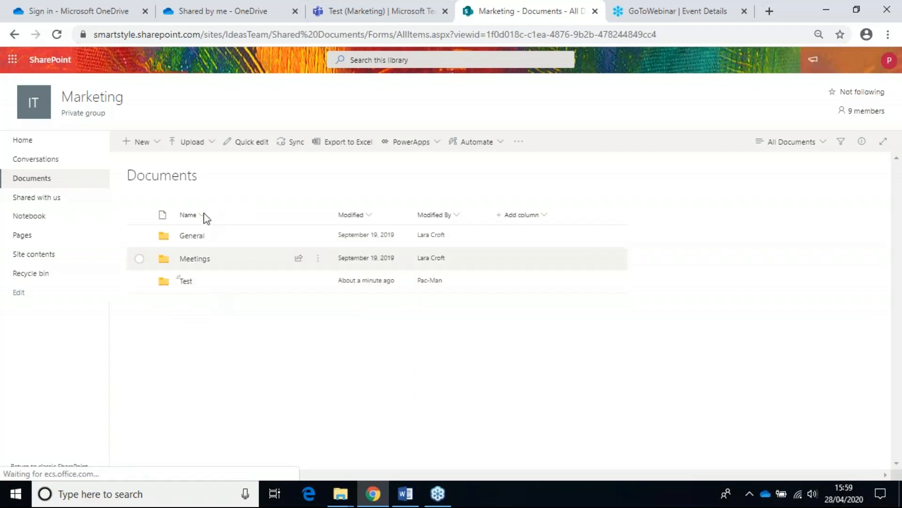
Return to Teams and display the posts of the Ideas Team channel
click(363, 19)
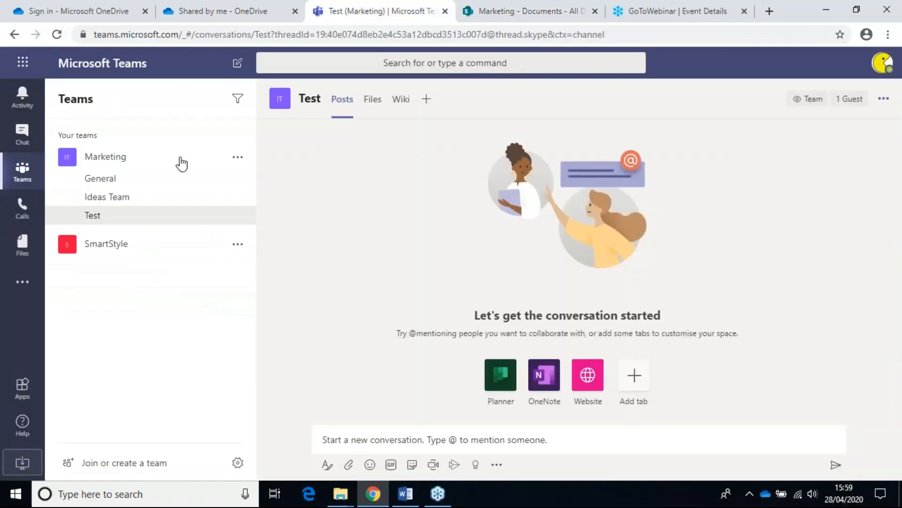
click(117, 198)
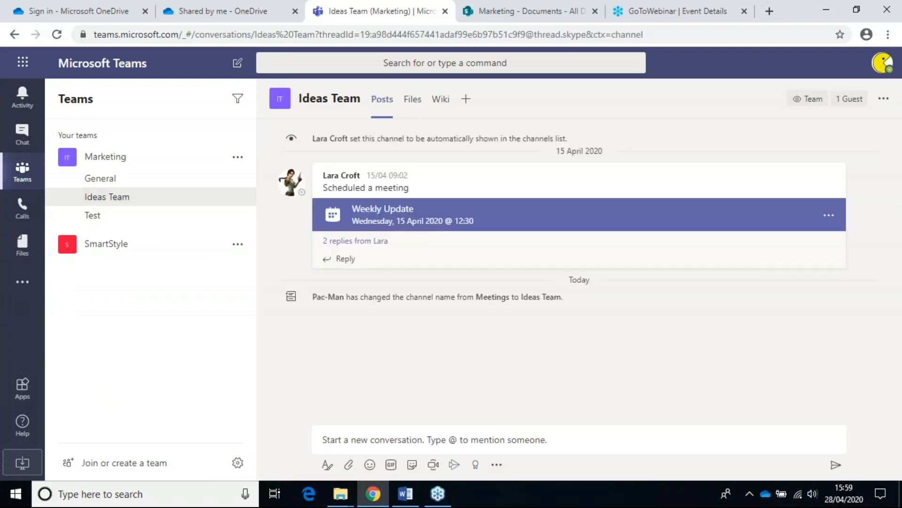
key(alt+Tab)
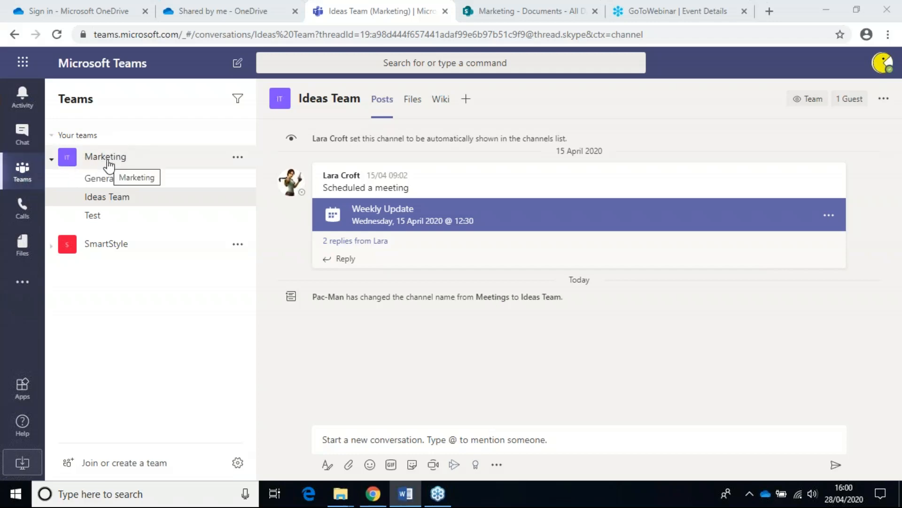
Open the management page of the Marketing team and review its owners, members and guests
click(238, 159)
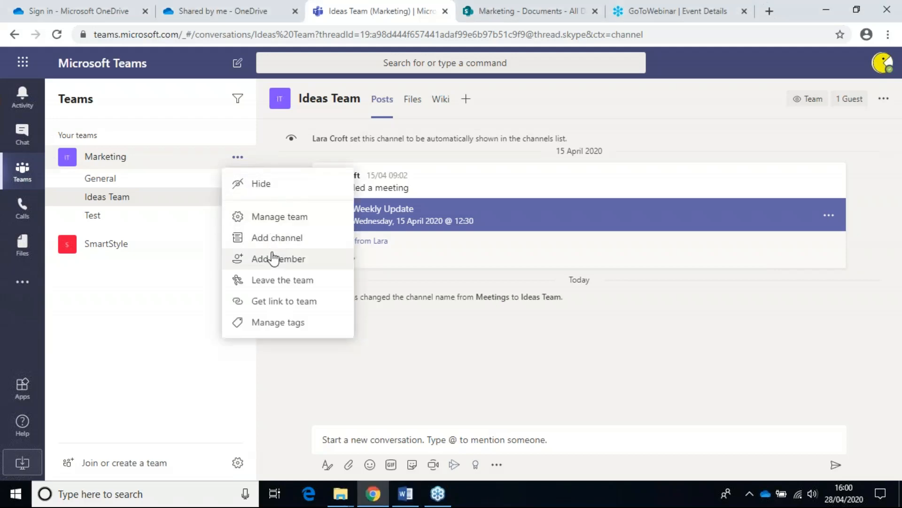
click(283, 217)
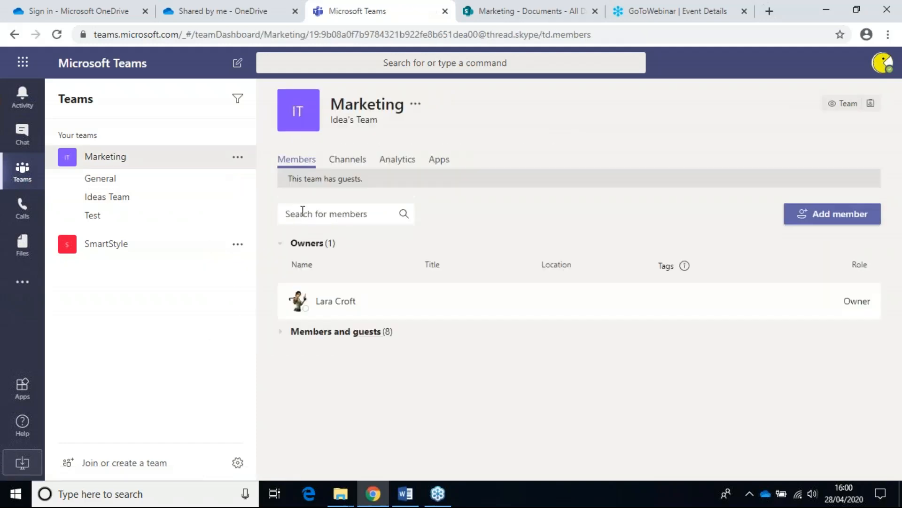
click(282, 333)
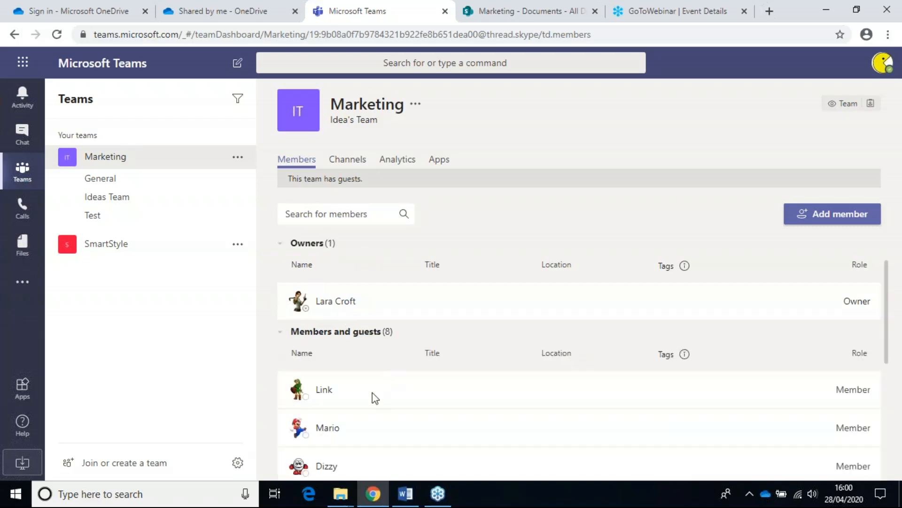
scroll(376, 398, down, 5)
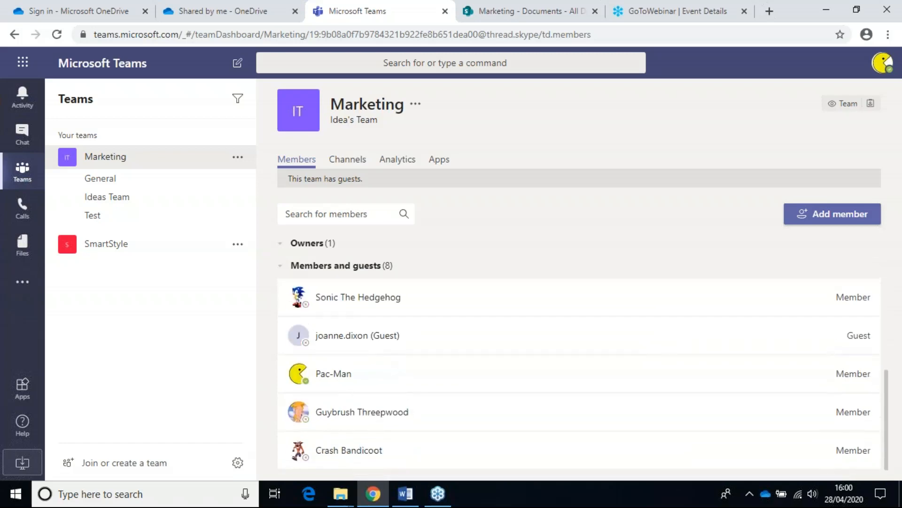
scroll(347, 330, up, 5)
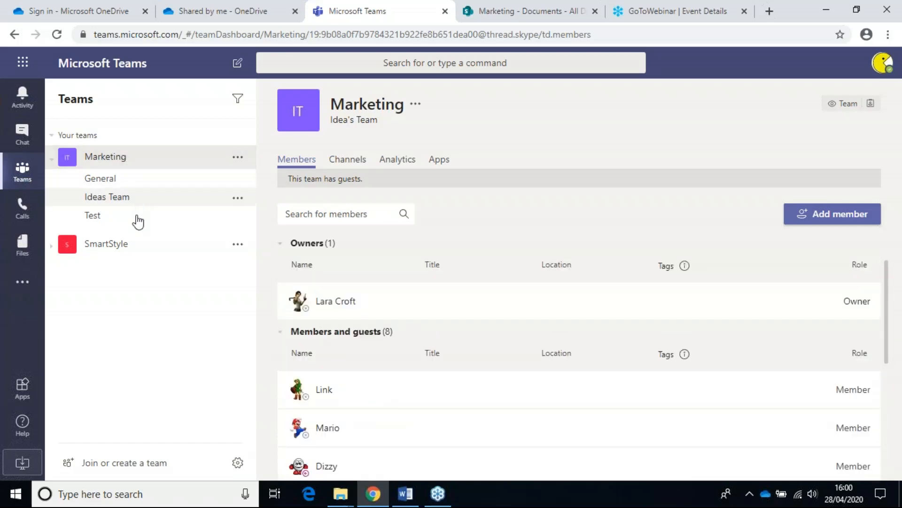
scroll(368, 300, down, 5)
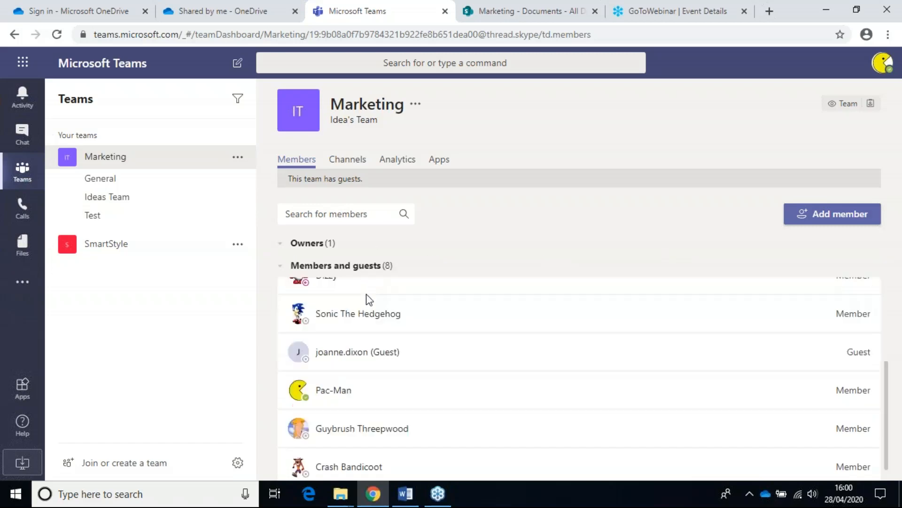
scroll(382, 312, up, 5)
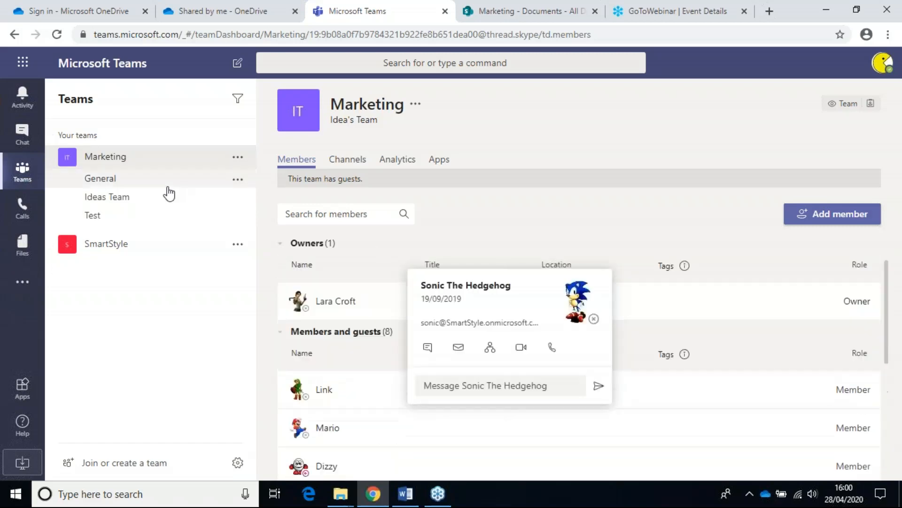
Start a new conversation in the Test channel and show the options for attaching a file
click(91, 218)
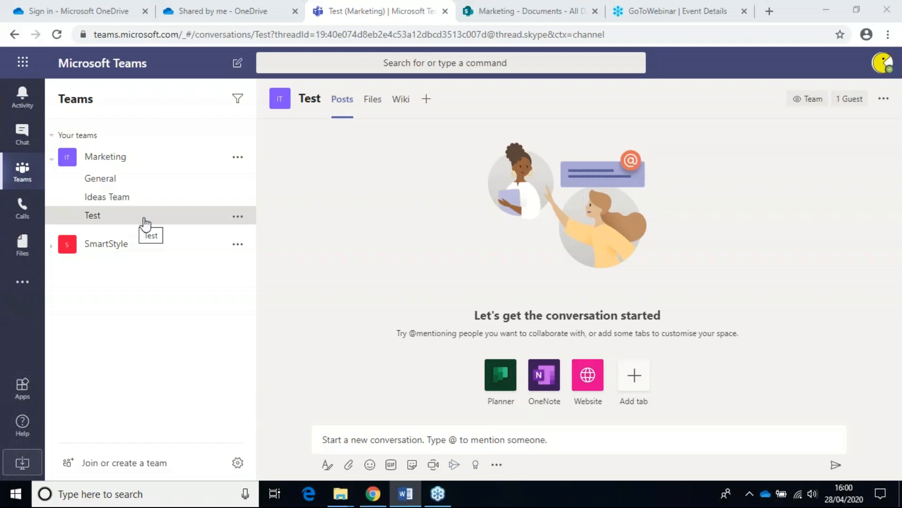
click(339, 437)
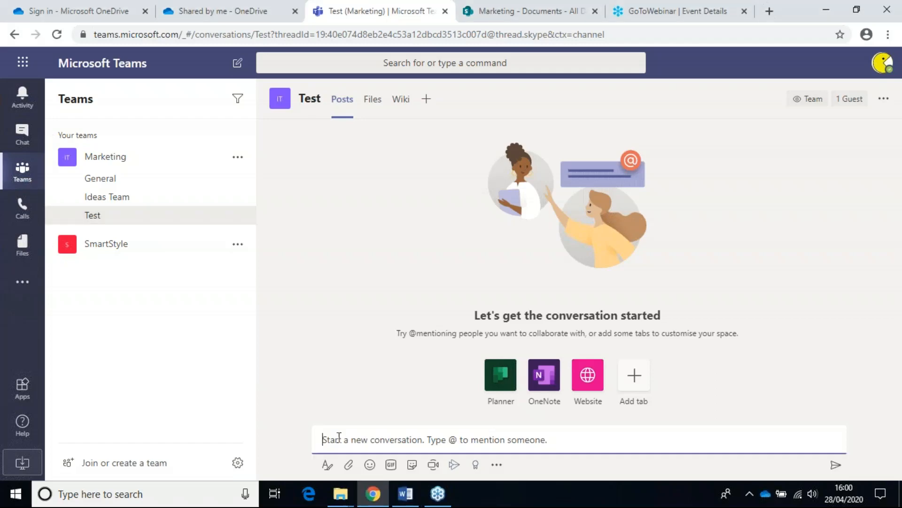
click(349, 466)
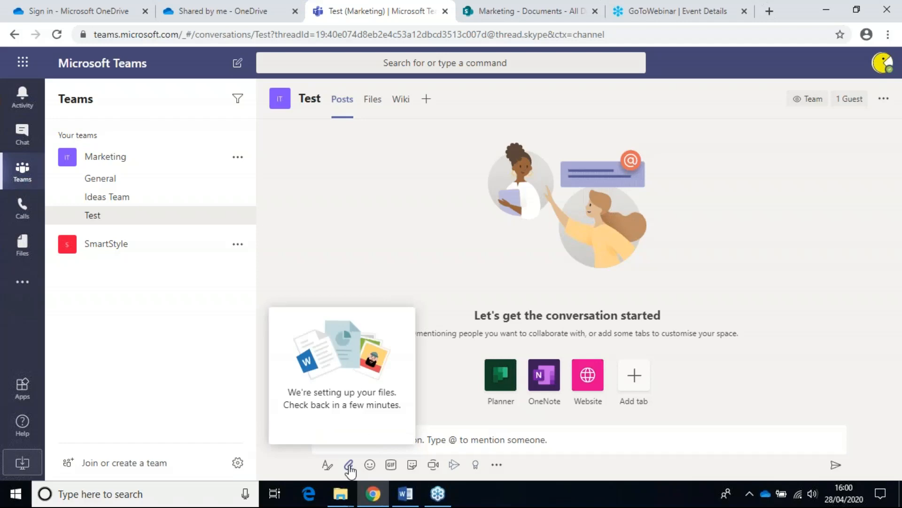
Browse the recent files available to attach in the Test channel and open Birthstones.docx from the OneDrive Work in Progress folder
click(349, 466)
click(350, 466)
click(345, 401)
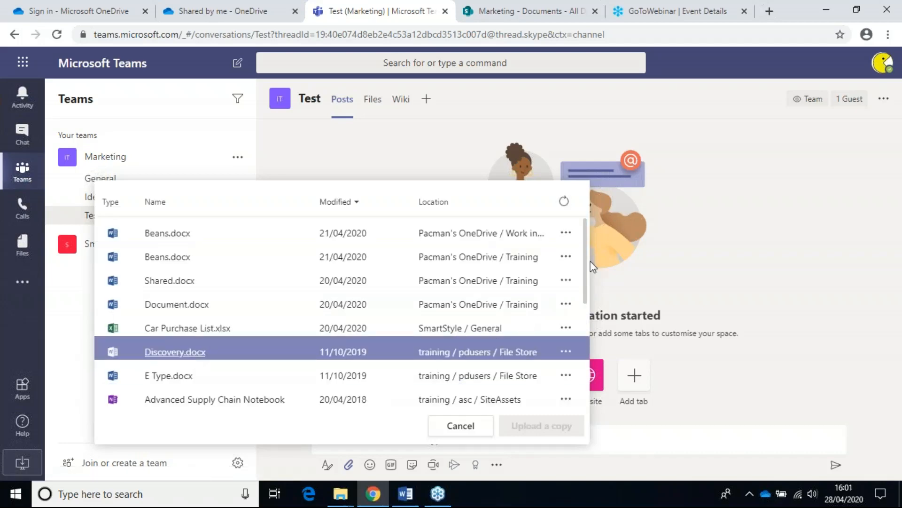
scroll(586, 260, down, 2)
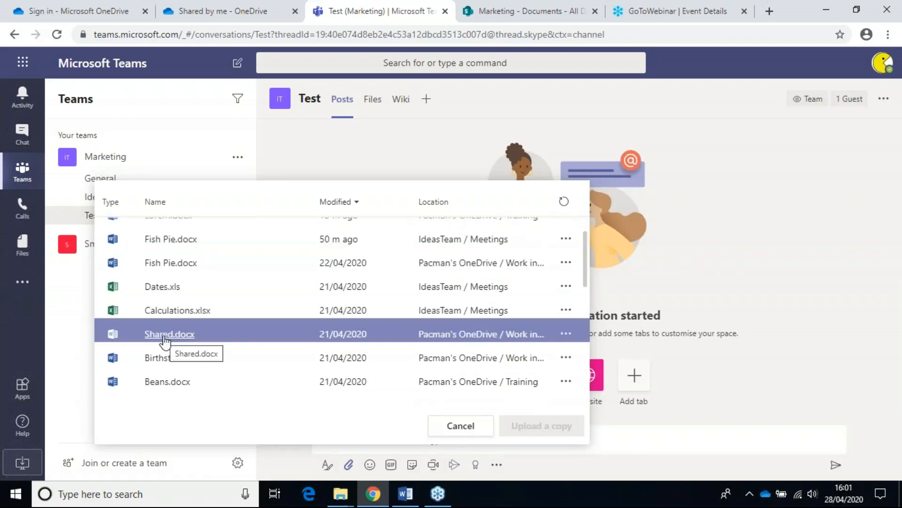
click(167, 360)
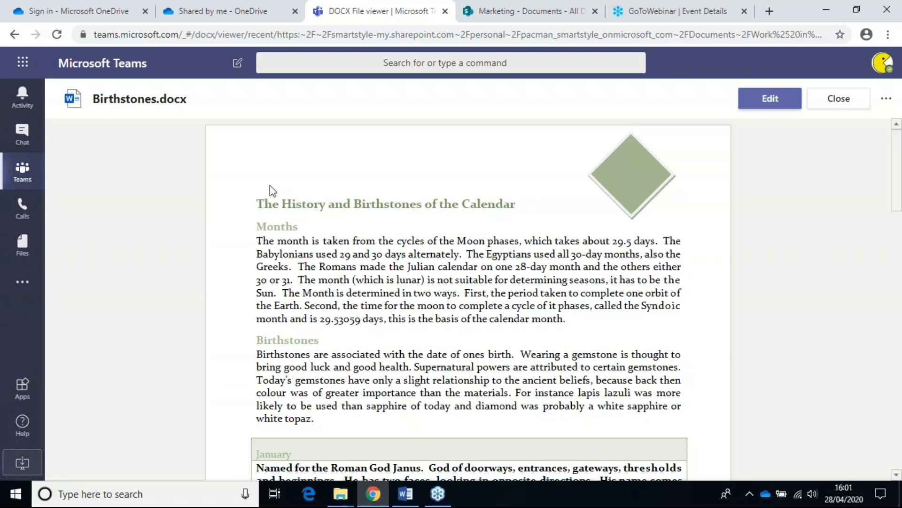
Open Birthstones.docx for editing in Word for the web, and close both the document and its Teams viewer
click(769, 99)
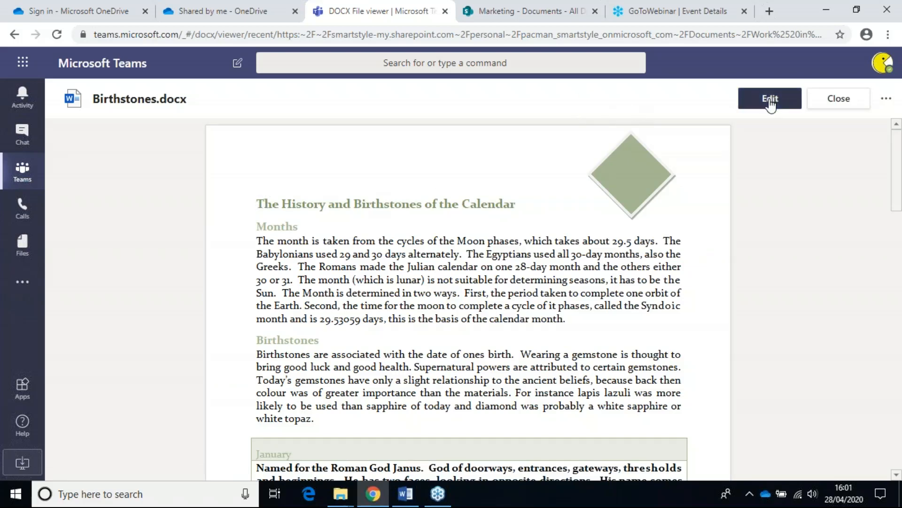
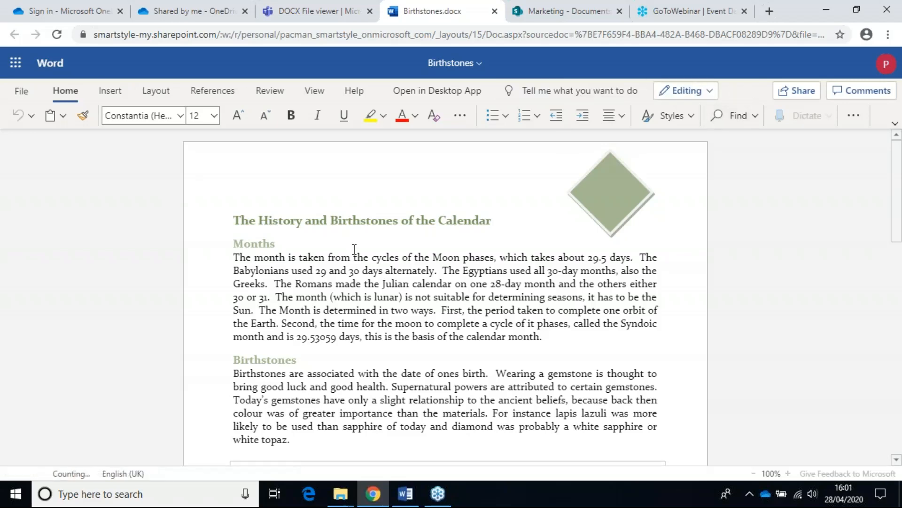
click(495, 11)
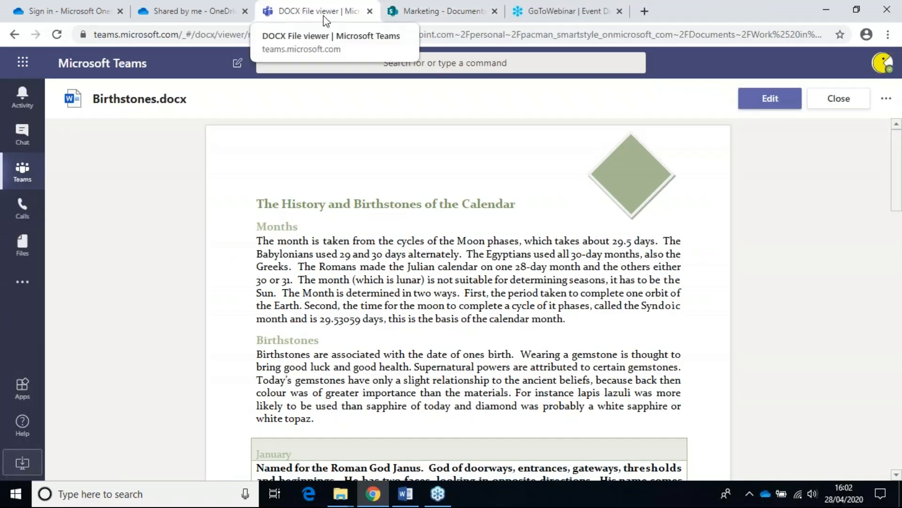
click(839, 104)
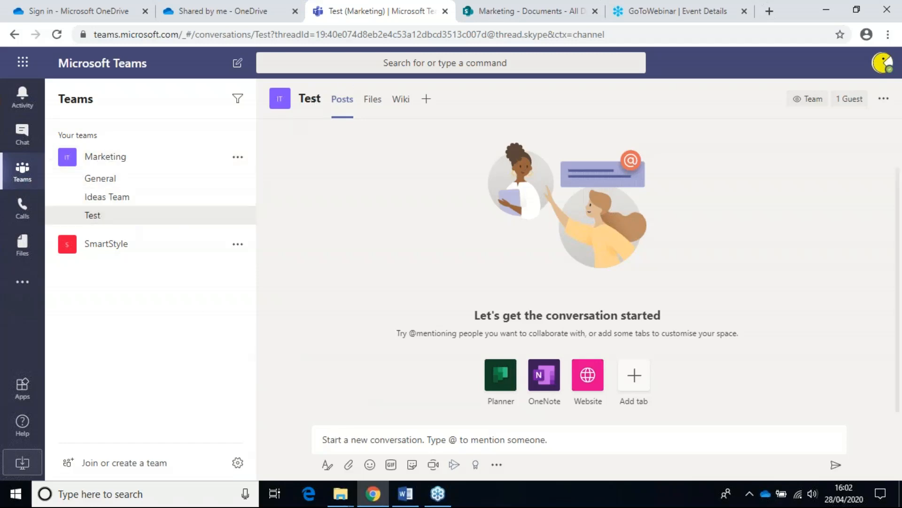
Upload the Birthstones Word document from the PC's Documents folder to the Test channel's files
click(371, 105)
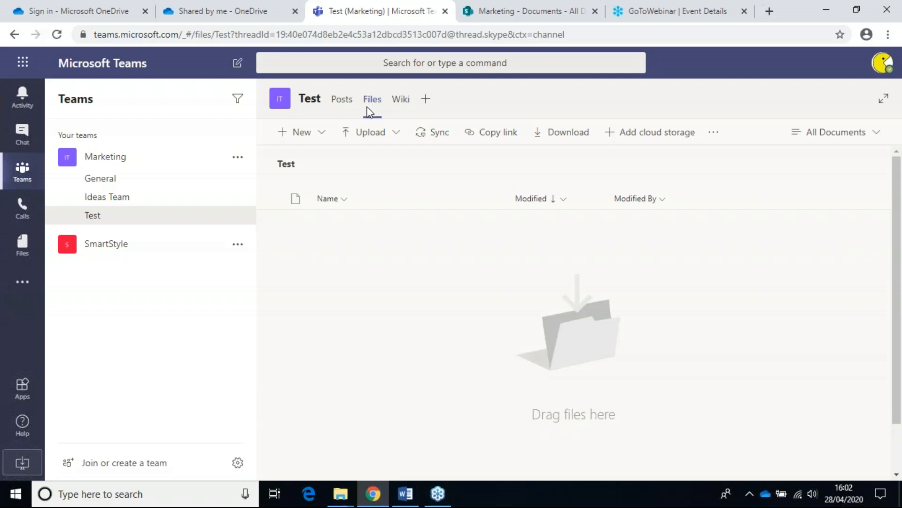
click(324, 138)
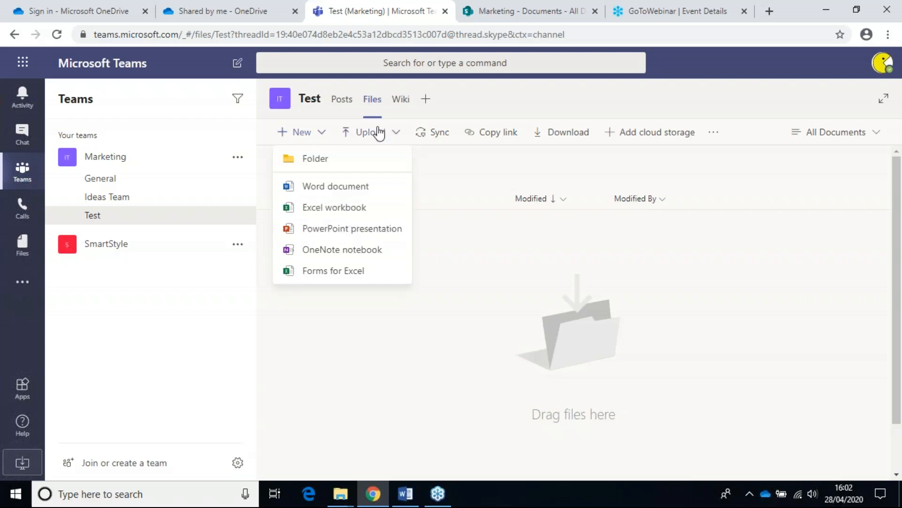
click(398, 138)
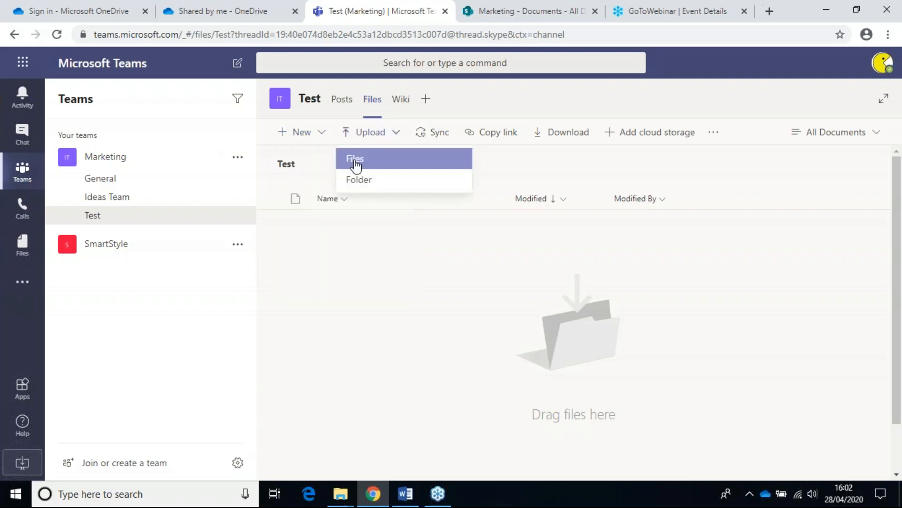
click(356, 163)
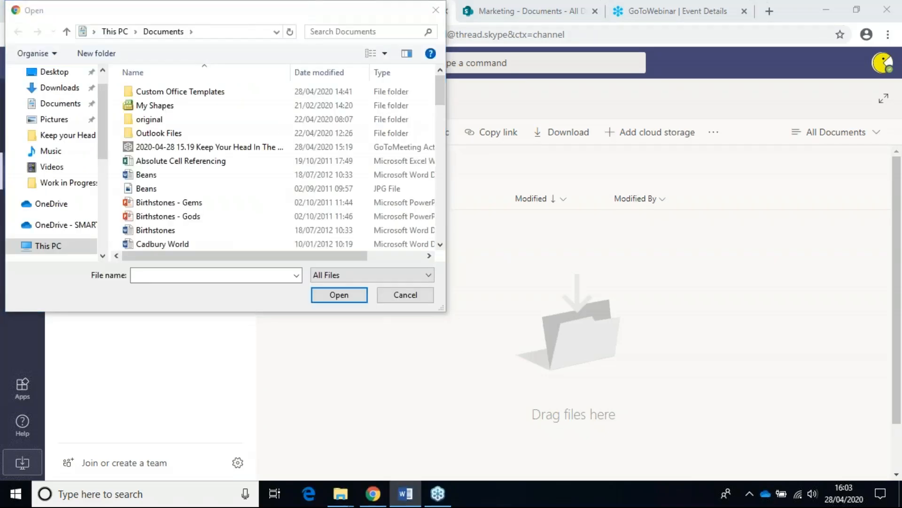
double_click(167, 232)
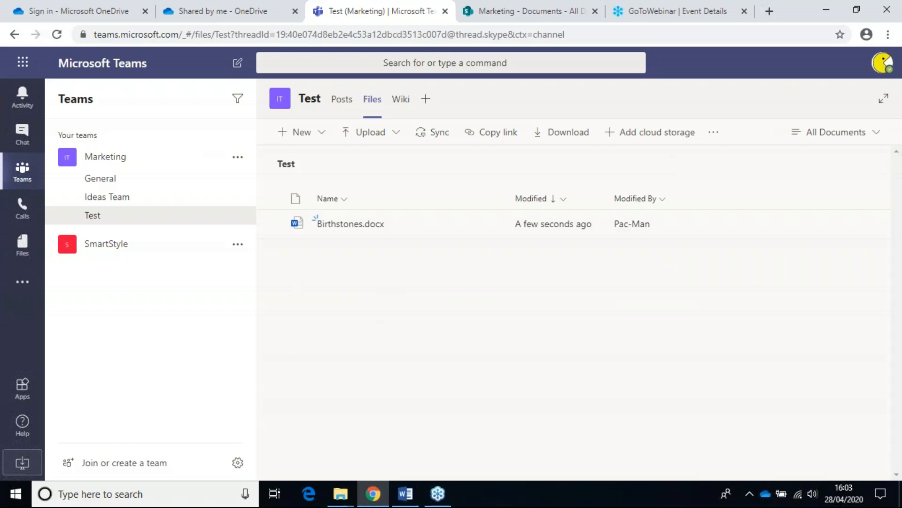
Select Birthstones.docx in the Test channel's files and show the actions available for it
click(274, 225)
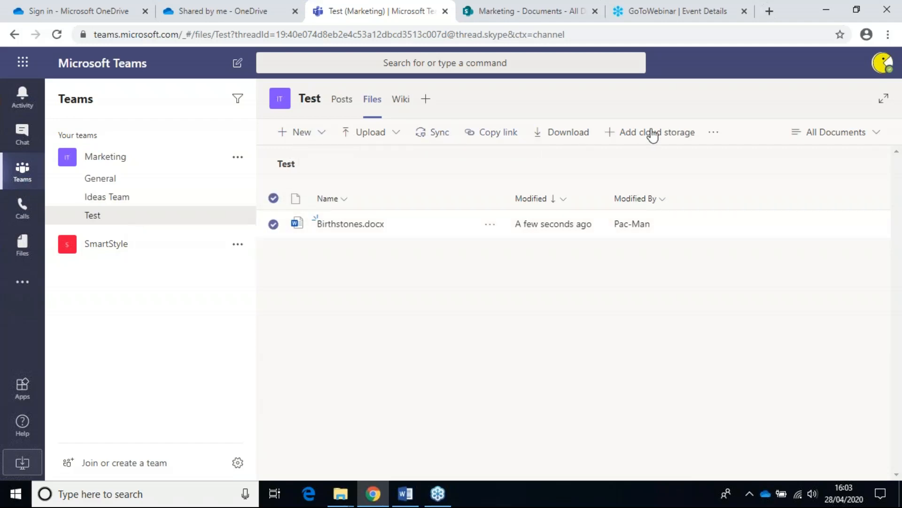
click(491, 225)
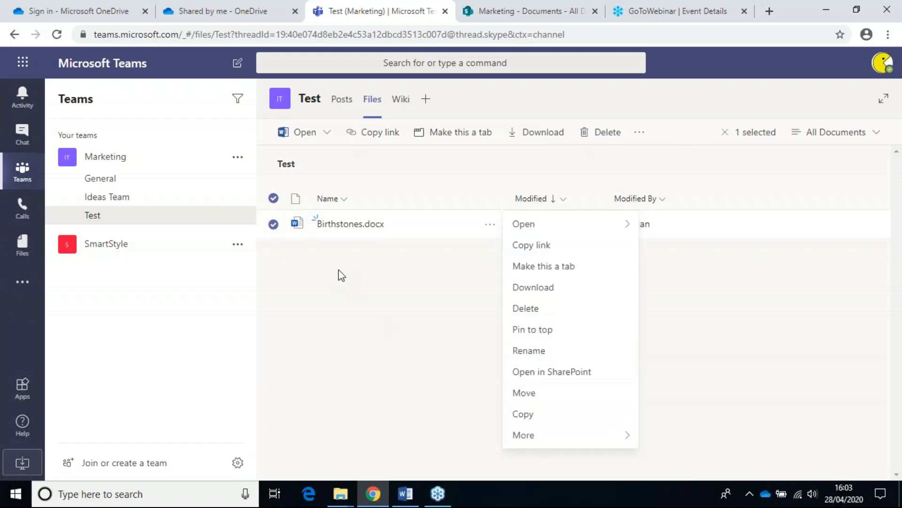
key(alt+Tab)
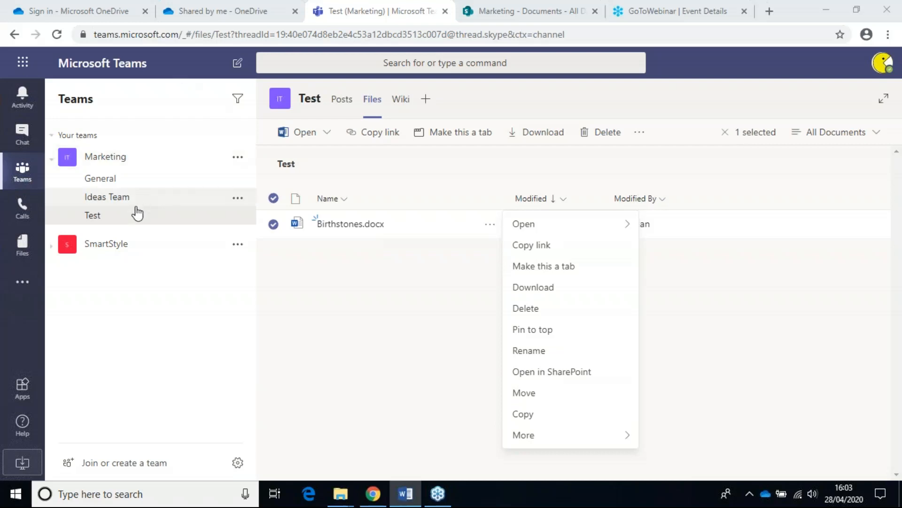
Open Fish Pie.docx from the Ideas Team channel's files for editing in Word for the web
click(114, 201)
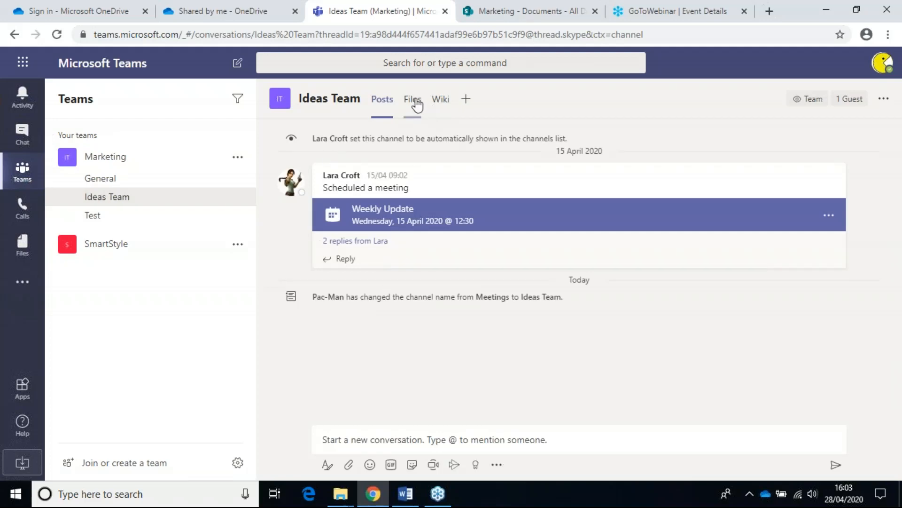
click(413, 100)
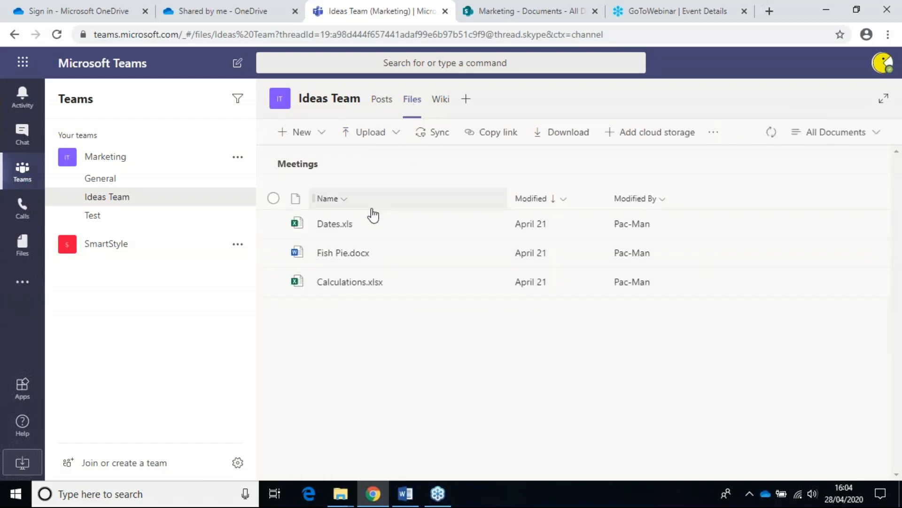
click(341, 257)
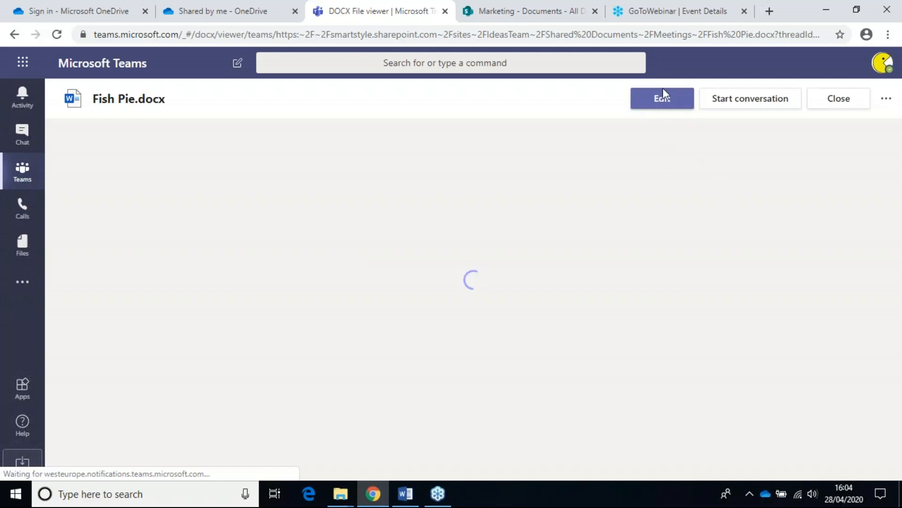
click(659, 102)
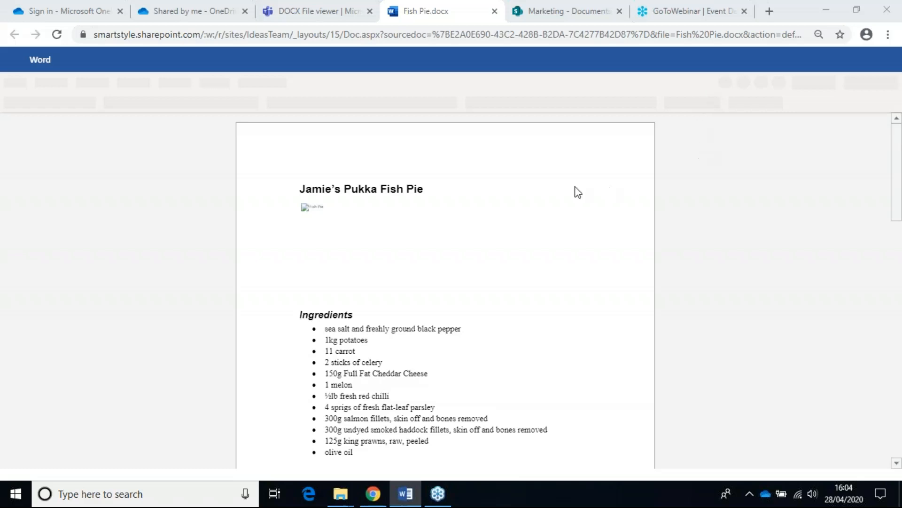
Post the comment "11 Carrots???" on the "11 carrot" ingredient and close the comments list
click(381, 215)
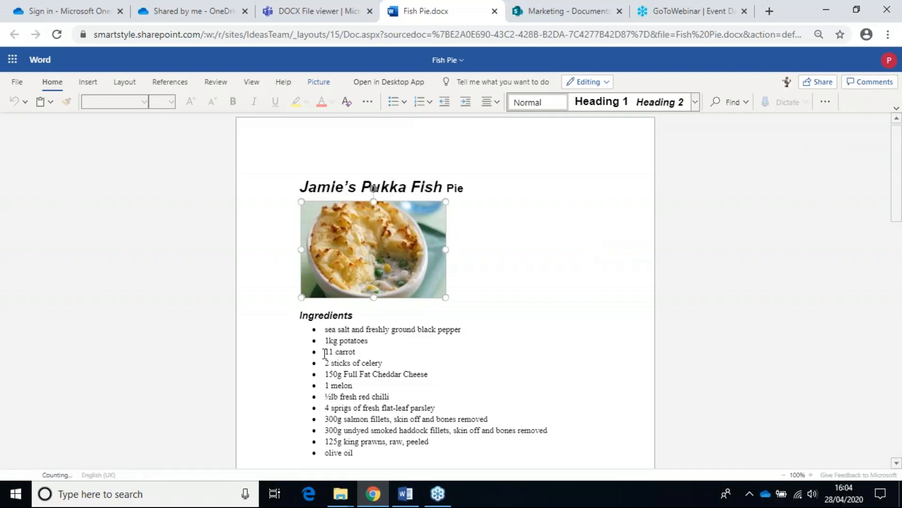
drag(325, 353, 362, 352)
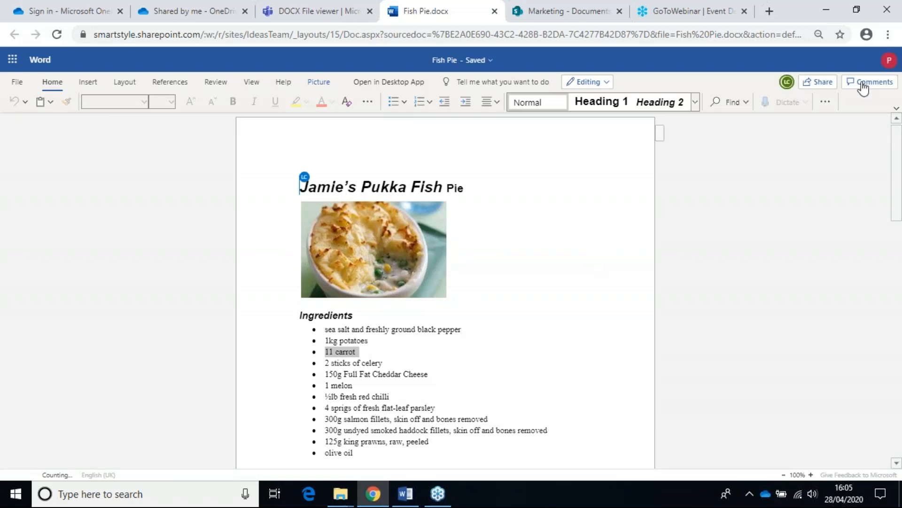
click(863, 83)
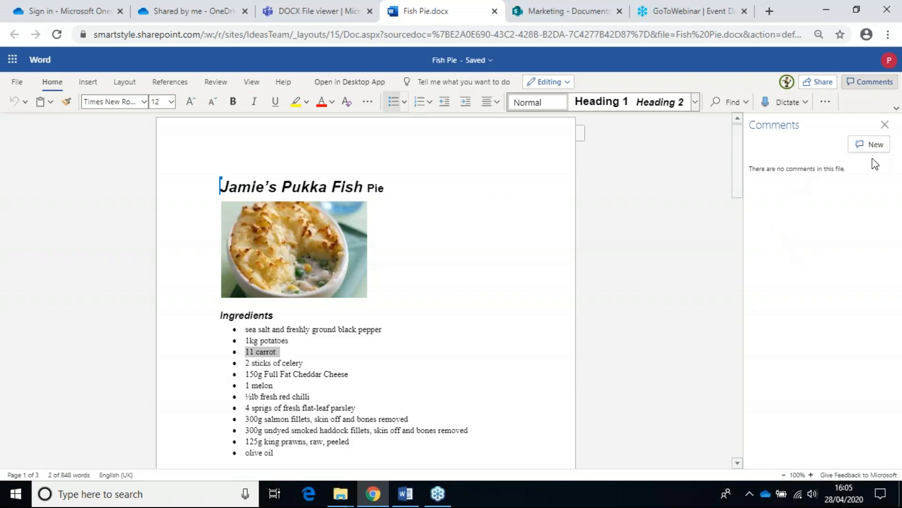
click(872, 145)
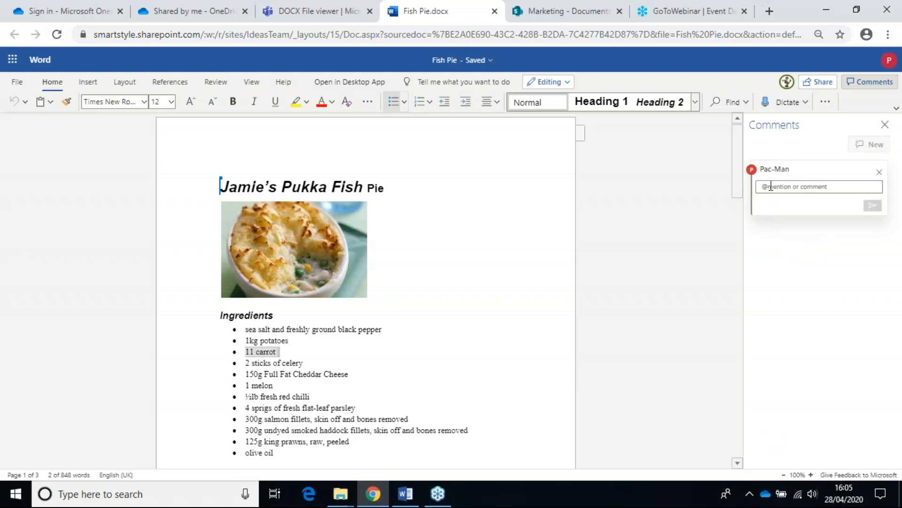
text(11)
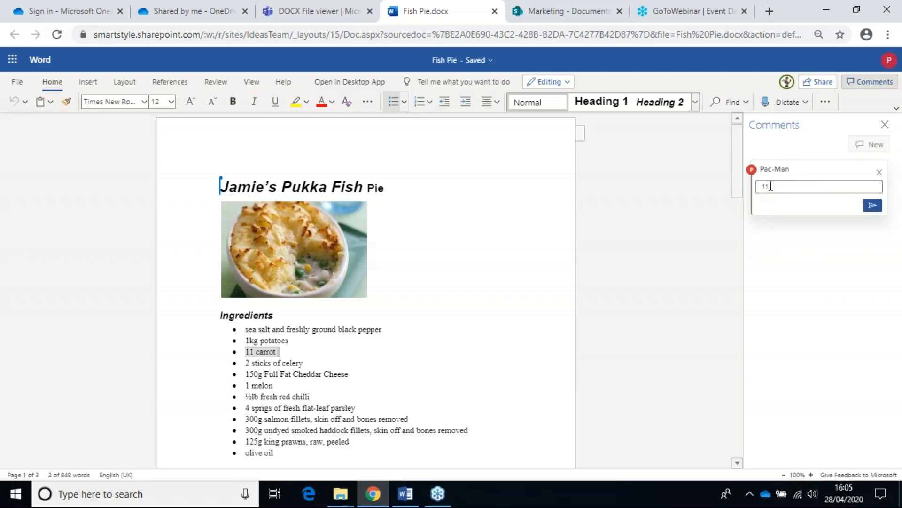
text( carrots???)
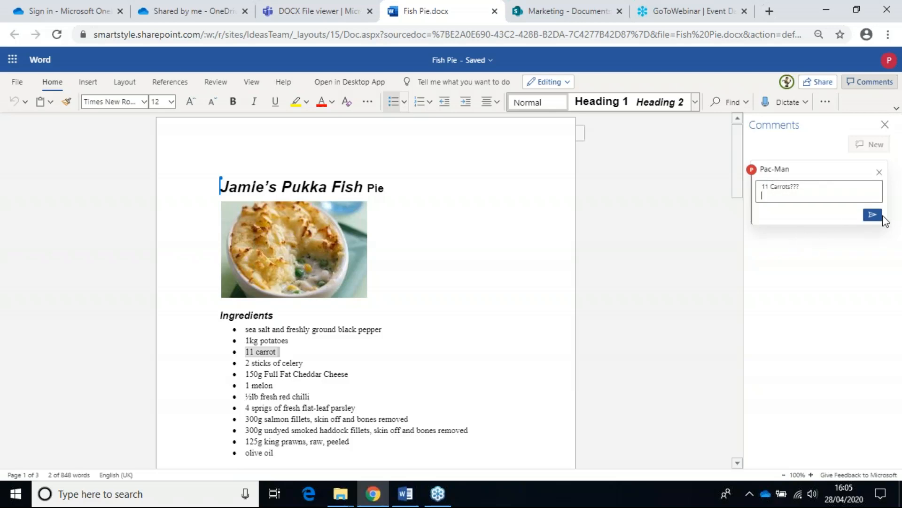
key(ctrl+Return)
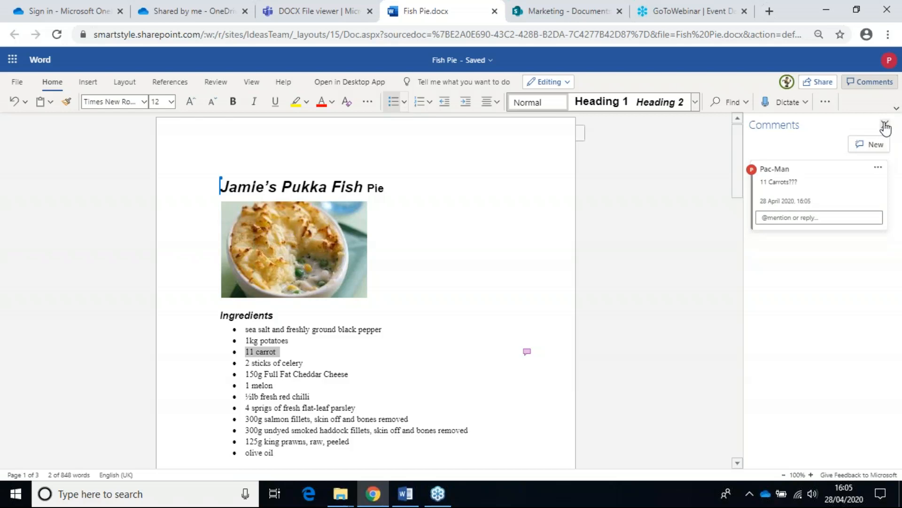
click(885, 126)
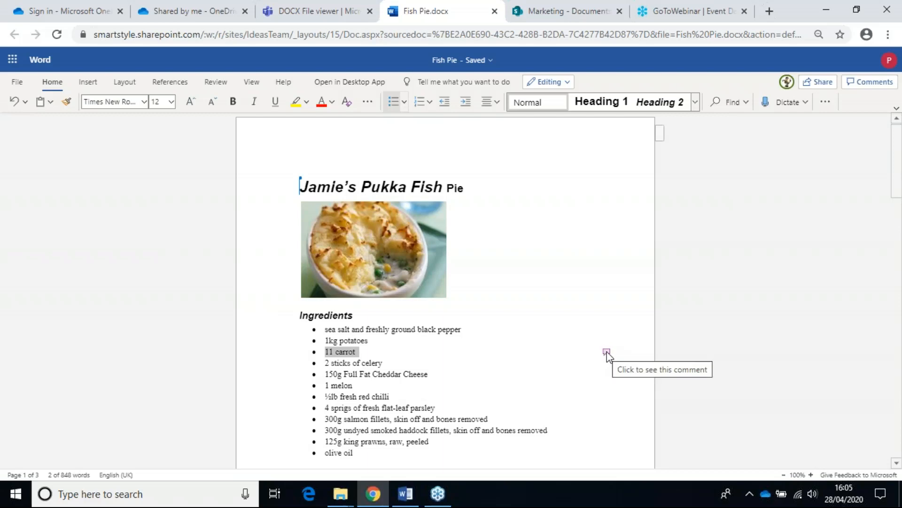
View the comment attached to the "11 carrot" ingredient from its marker and close the comments list again
click(607, 353)
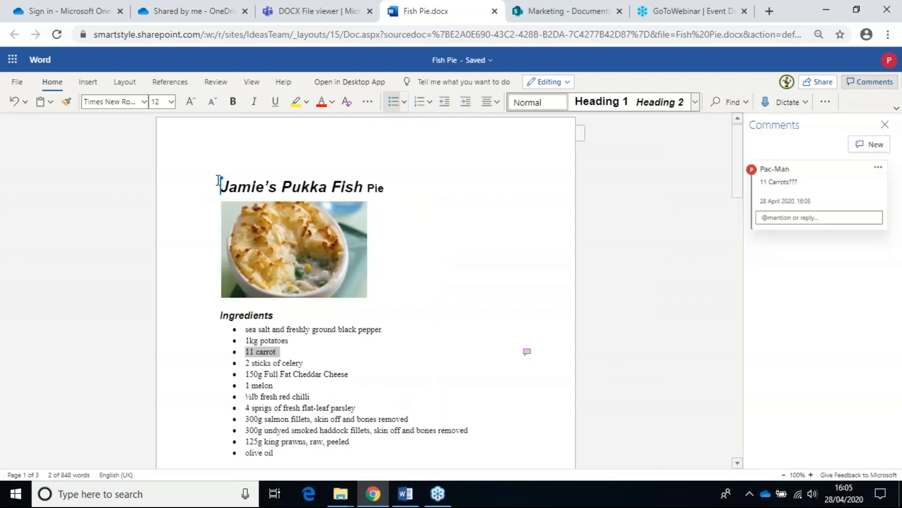
mouse_move(234, 176)
key(alt+Tab)
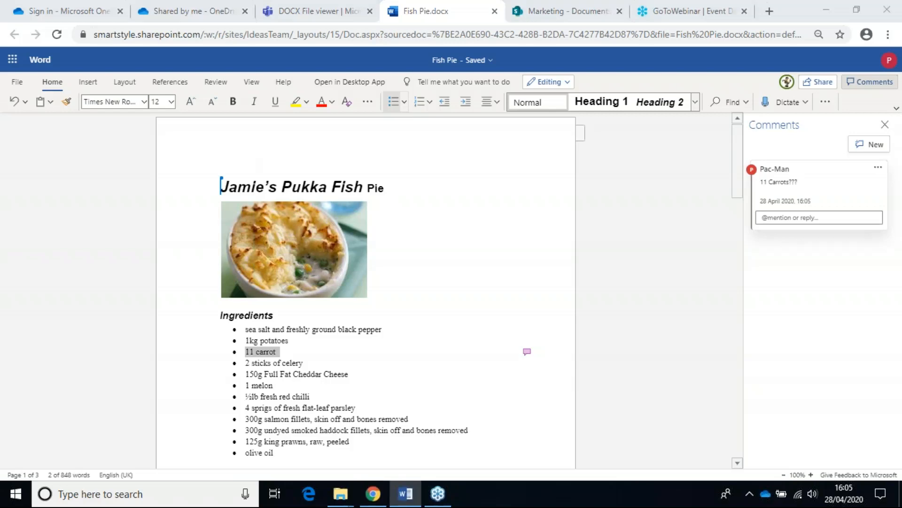
click(885, 125)
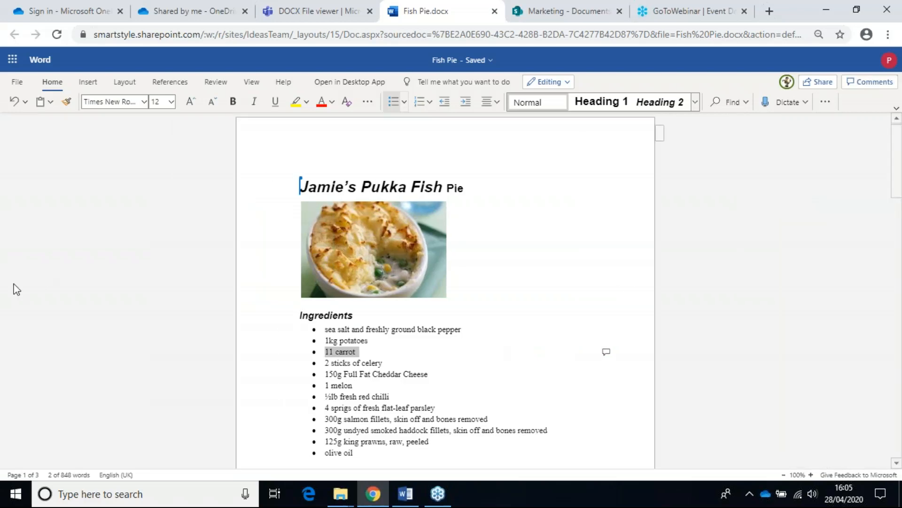
key(alt+Tab)
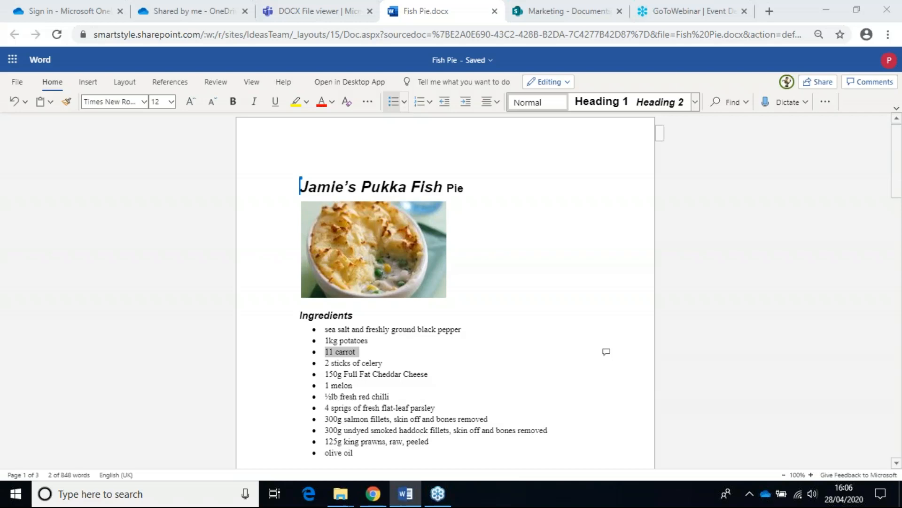
Review the version history of the Fish Pie document and return to the document
click(16, 84)
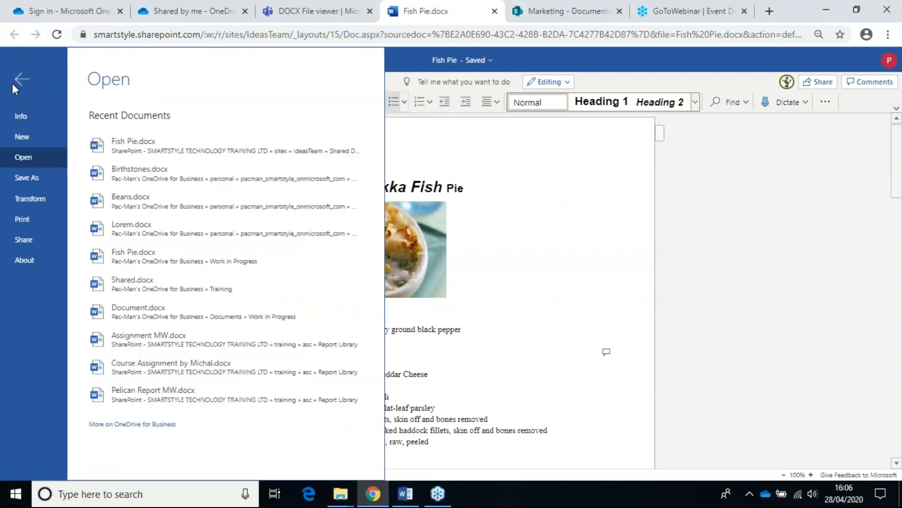
click(31, 121)
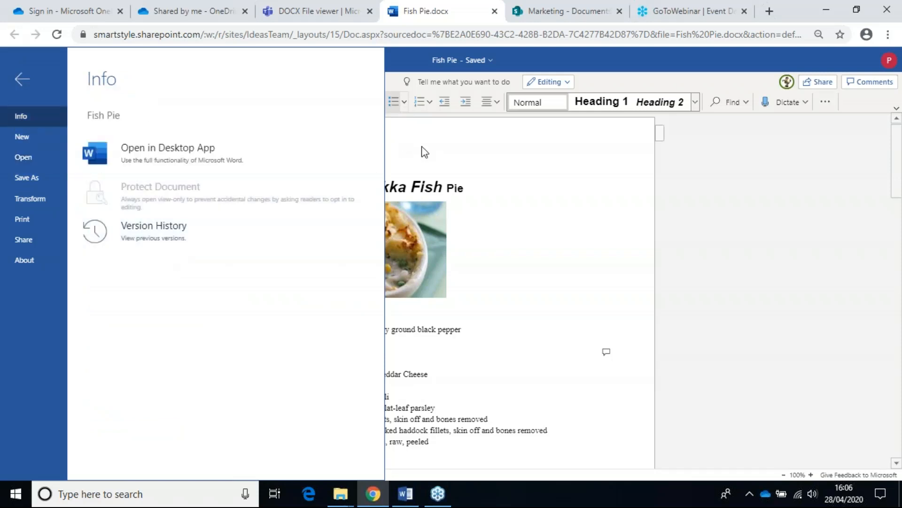
click(177, 239)
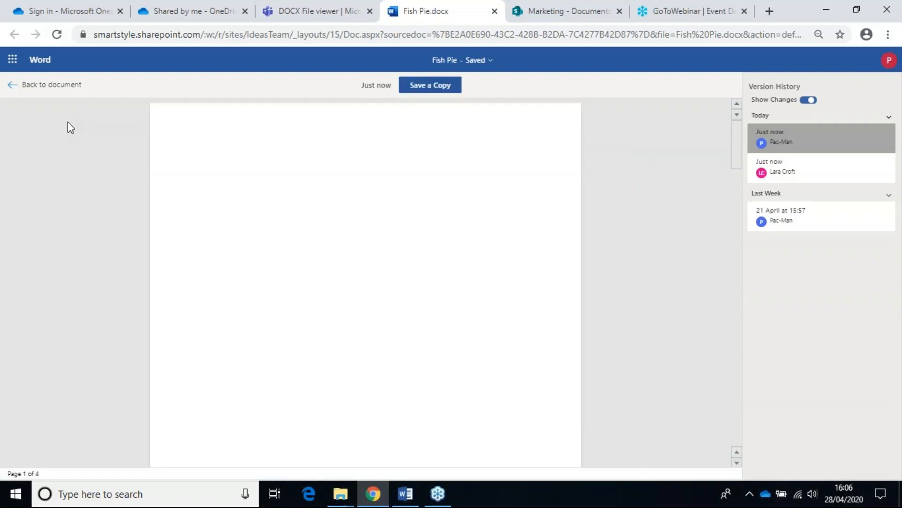
click(52, 85)
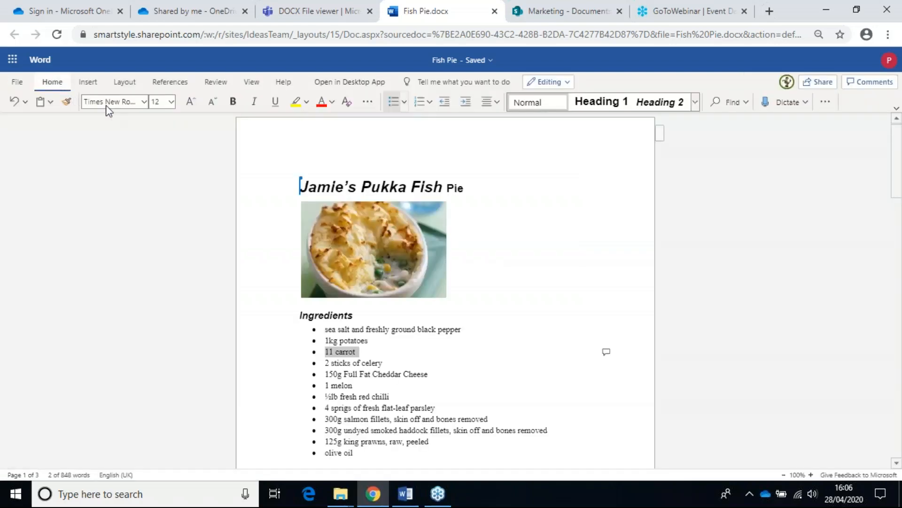
Close the Fish Pie document in Word for the web and its preview in Teams
click(492, 12)
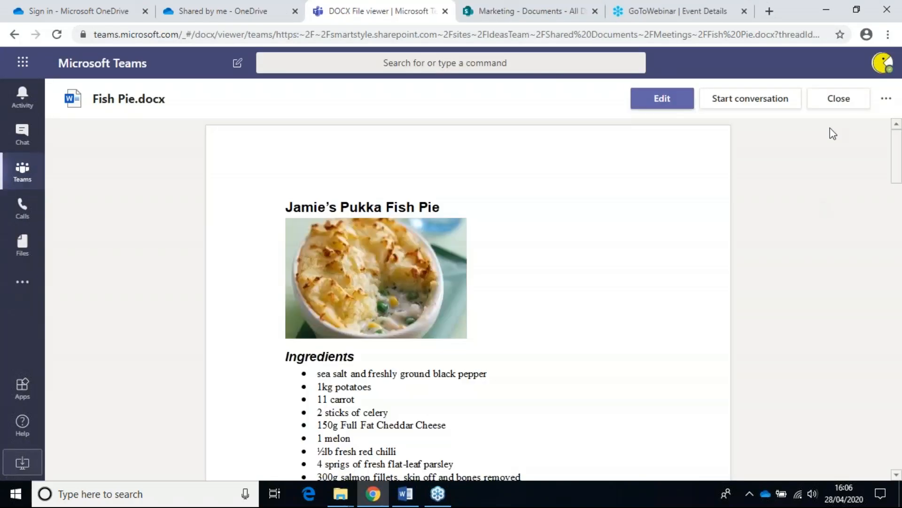
click(840, 101)
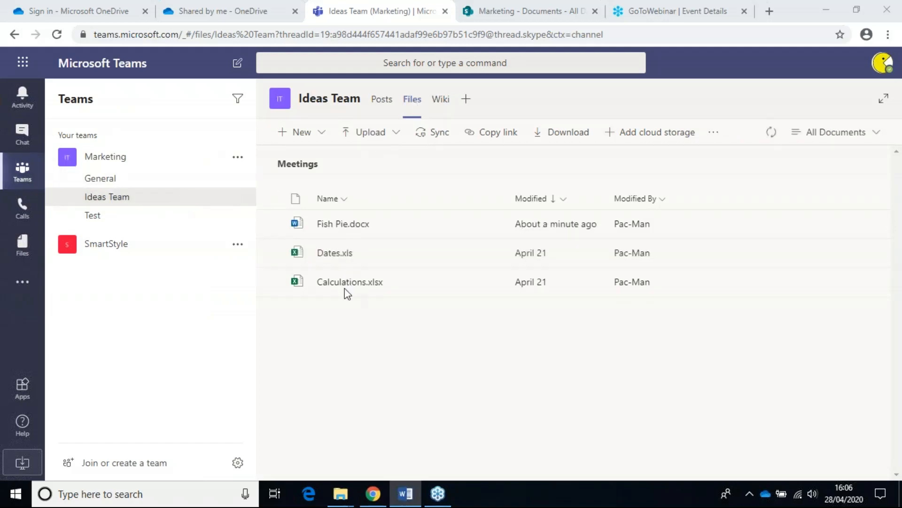
Browse the Teams Files area, viewing the recent files, the Microsoft Teams files and the OneDrive folders
click(23, 254)
click(23, 252)
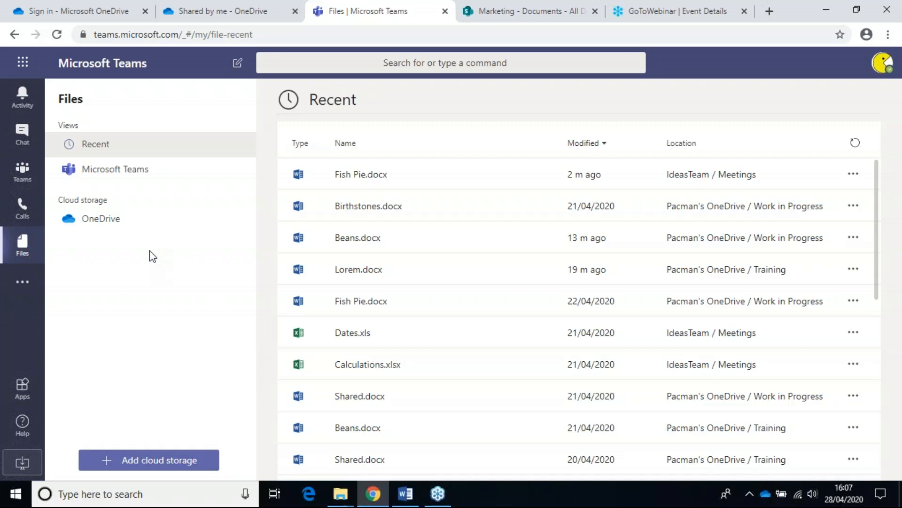
click(101, 175)
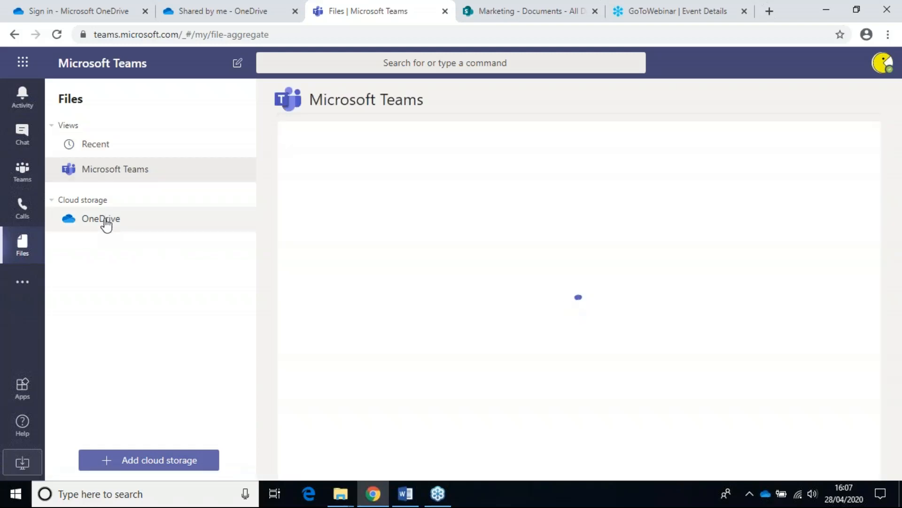
click(106, 224)
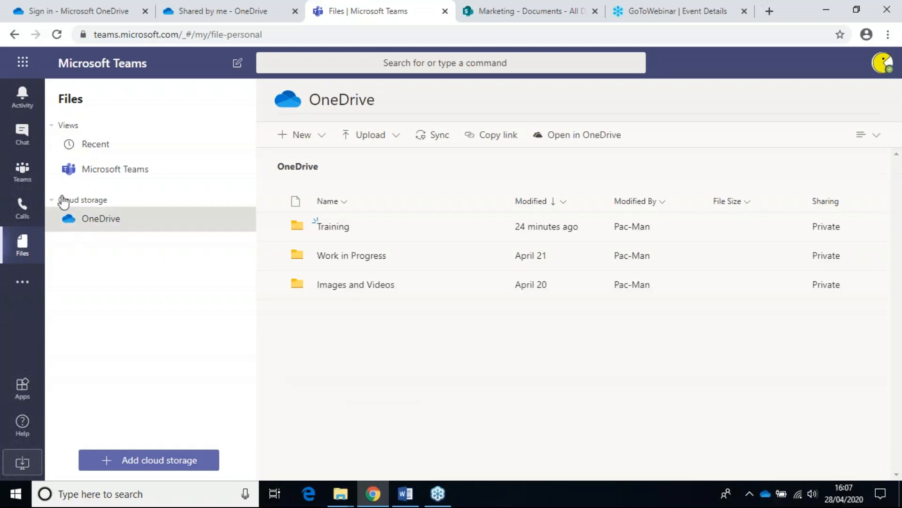
Attach Cyprus.docx from the computer's Documents folder to a message in the most recent one-to-one chat and try to send it
click(21, 137)
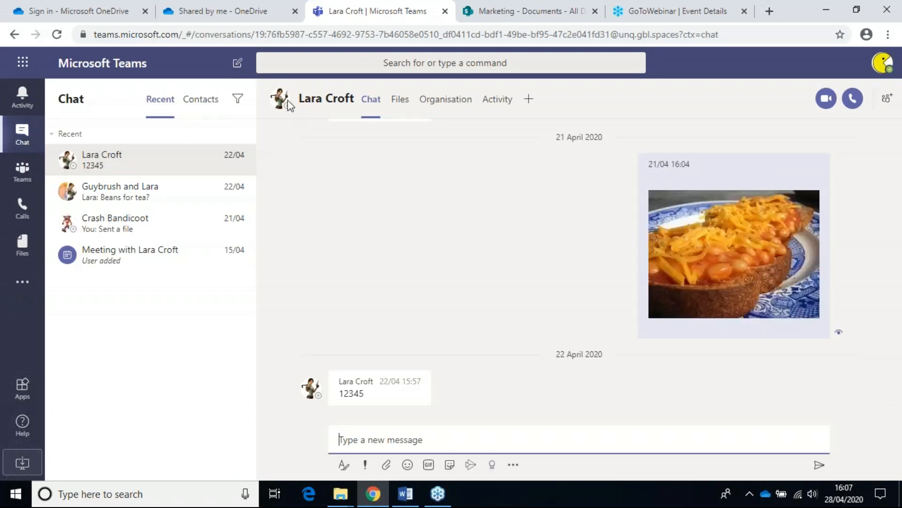
click(386, 466)
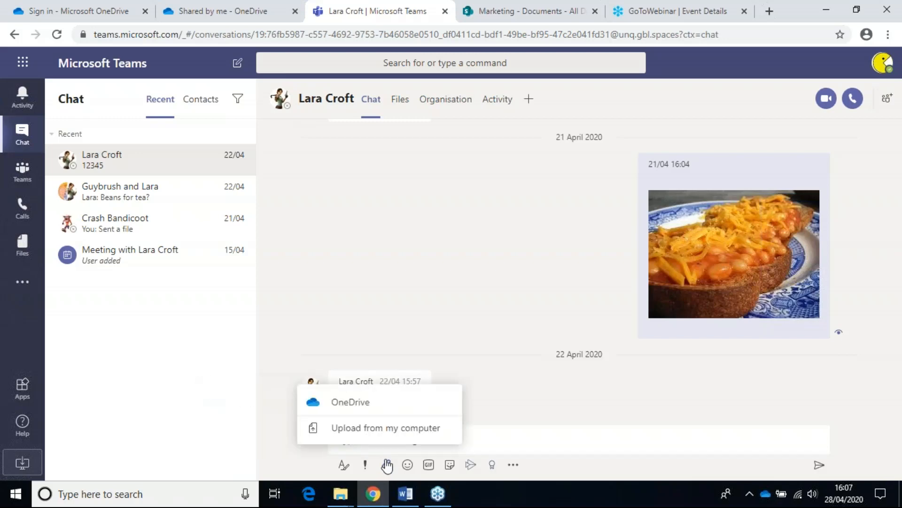
click(390, 428)
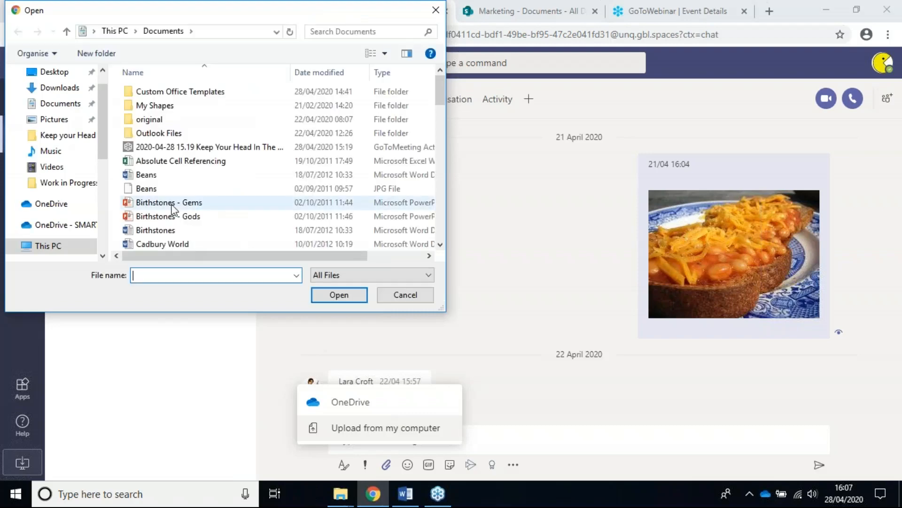
scroll(183, 228, down, 1)
scroll(184, 228, down, 1)
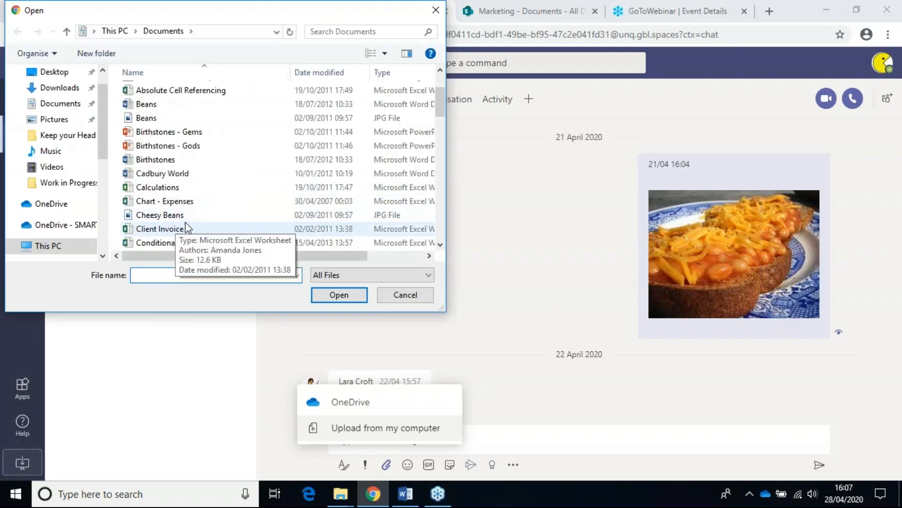
scroll(186, 225, down, 3)
scroll(185, 227, down, 3)
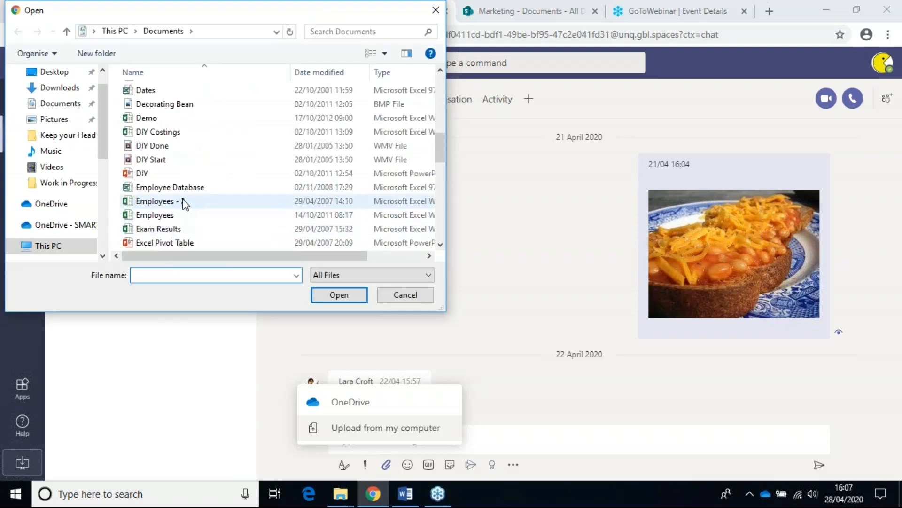
scroll(183, 201, up, 2)
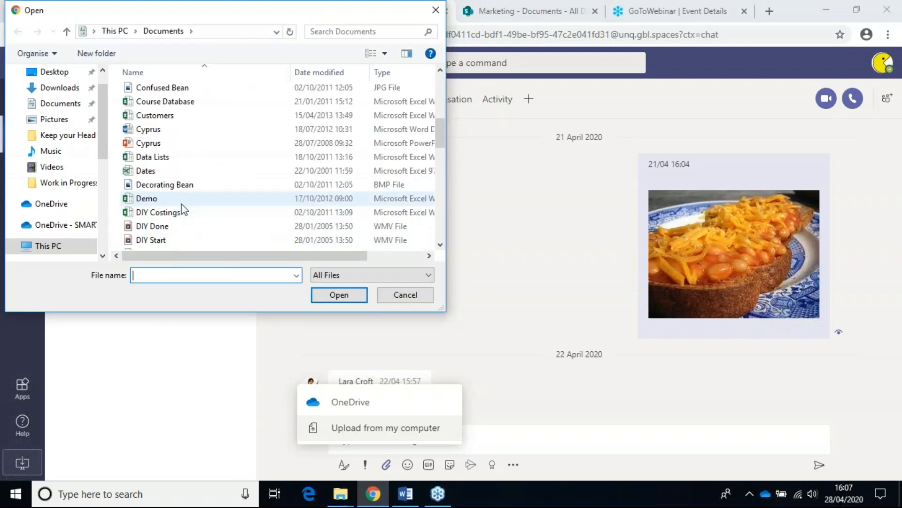
double_click(147, 129)
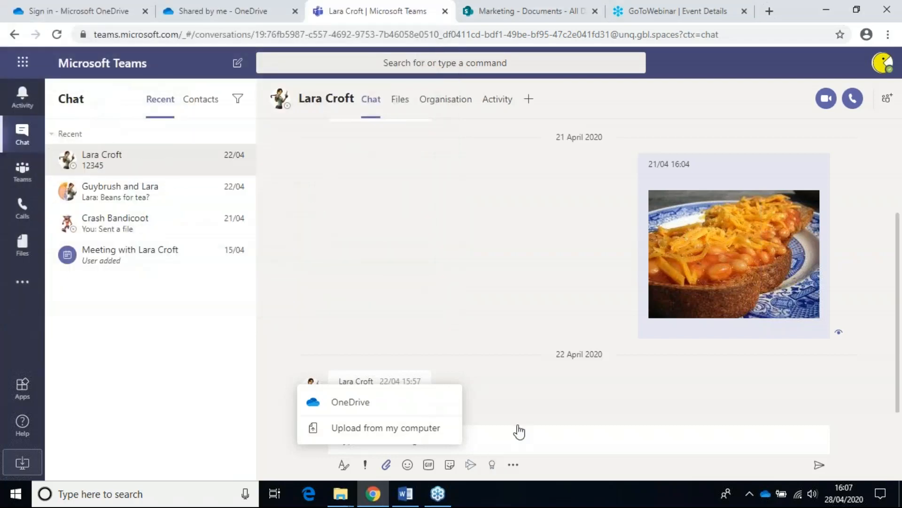
click(819, 466)
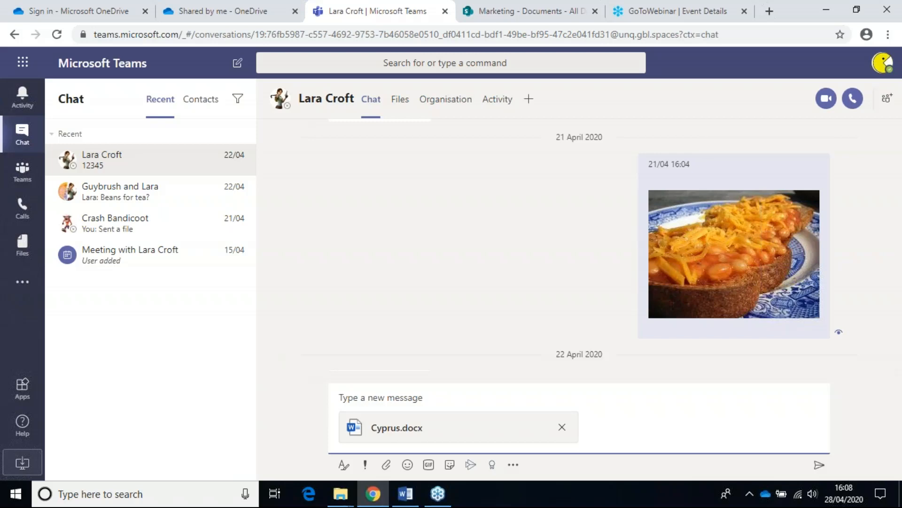
Return to the Ideas Team channel's posts and show the channel's further options, including opening it in SharePoint
key(alt+Tab)
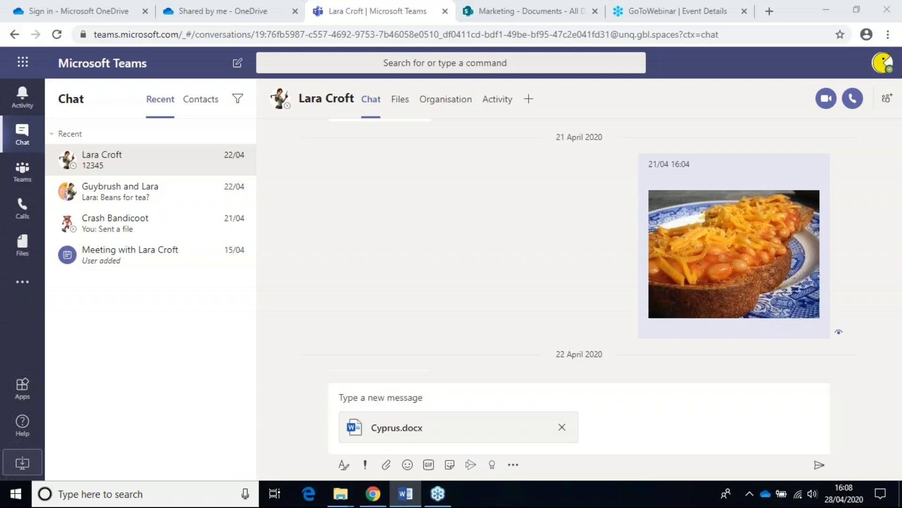
click(22, 172)
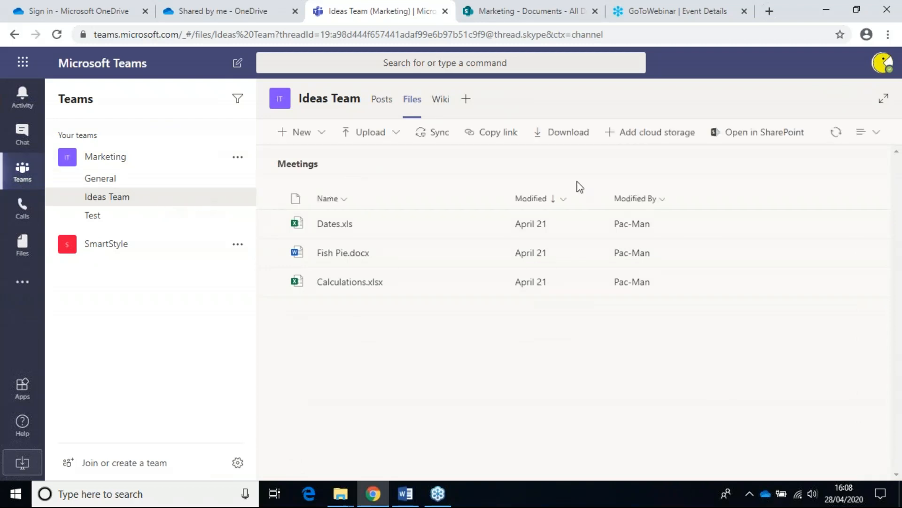
click(133, 201)
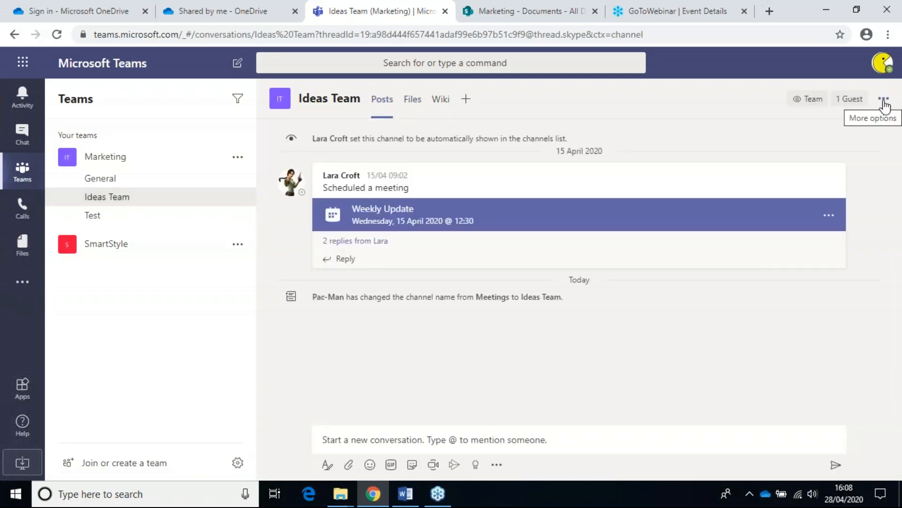
click(884, 100)
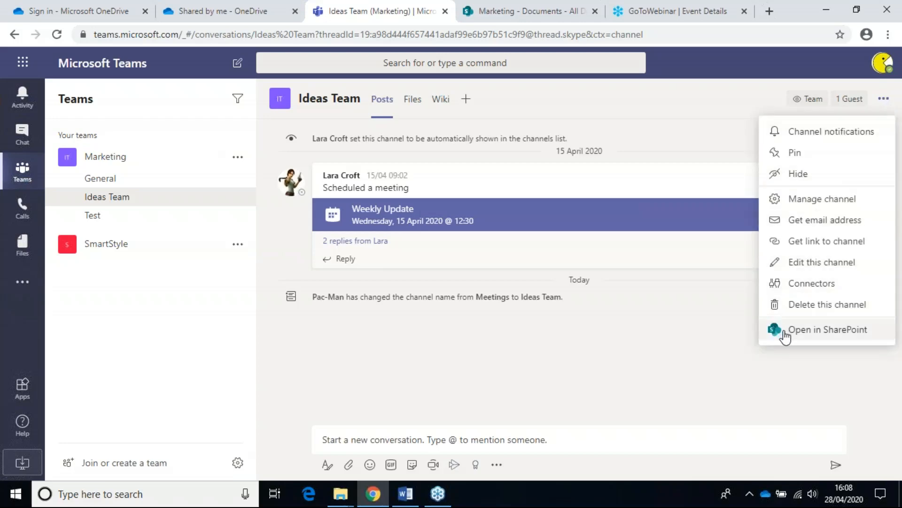
Switch to the Marketing SharePoint site and look through the apps that can be added from its home page
click(518, 17)
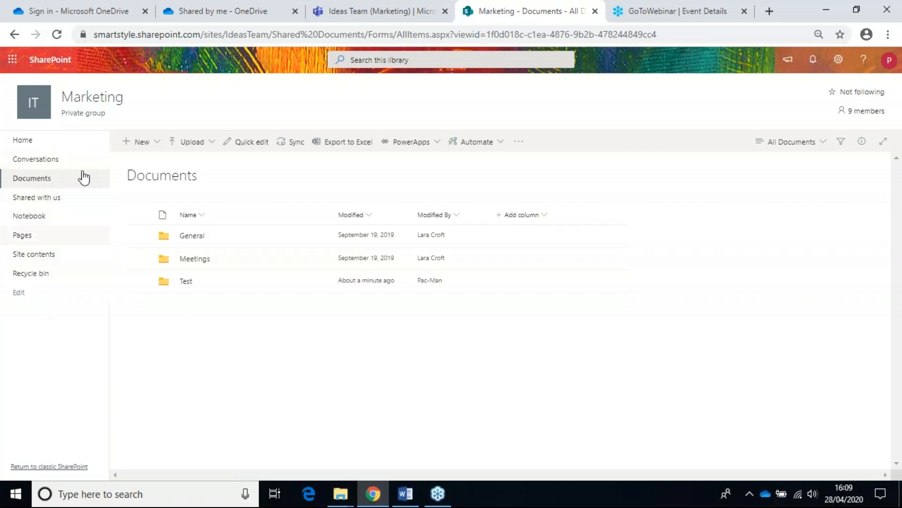
click(47, 108)
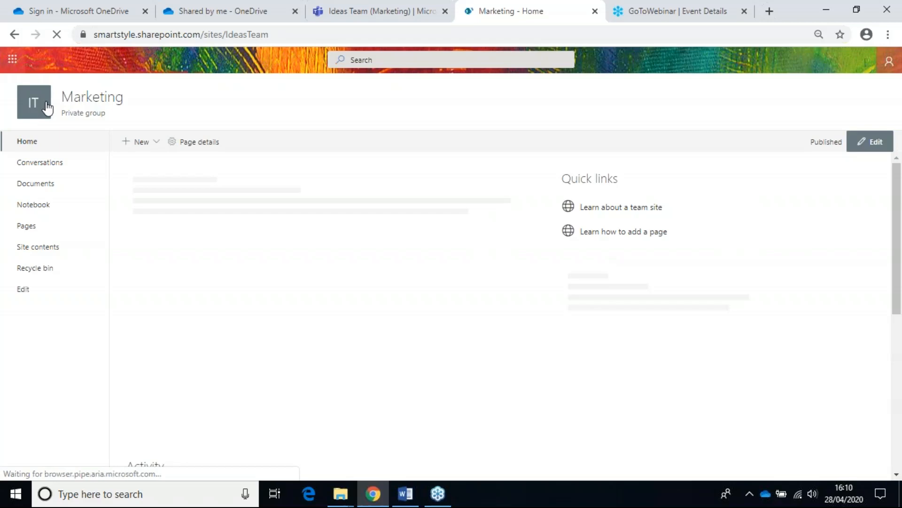
click(156, 150)
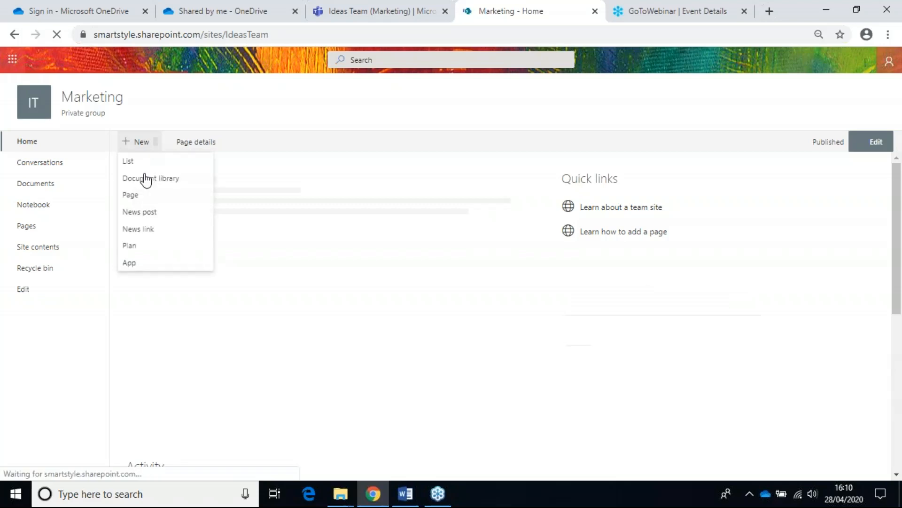
click(128, 265)
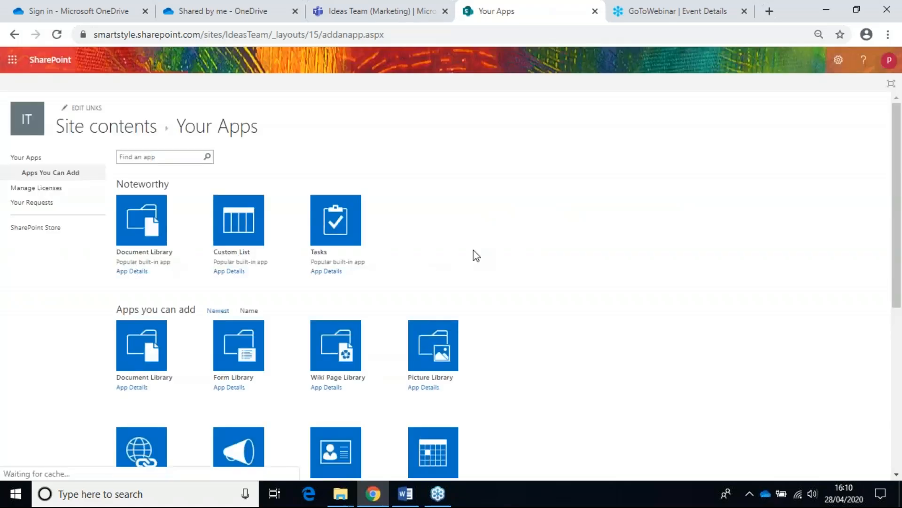
scroll(473, 254, down, 5)
scroll(473, 250, down, 2)
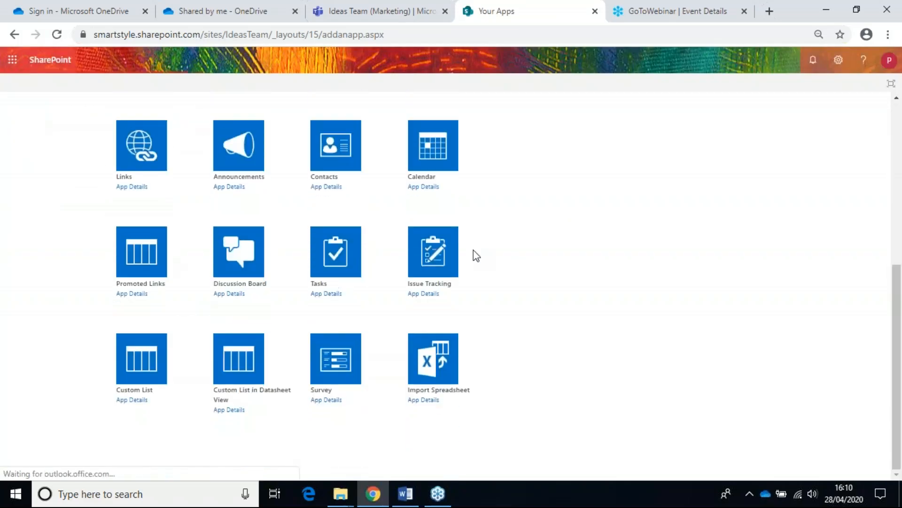
scroll(472, 249, up, 7)
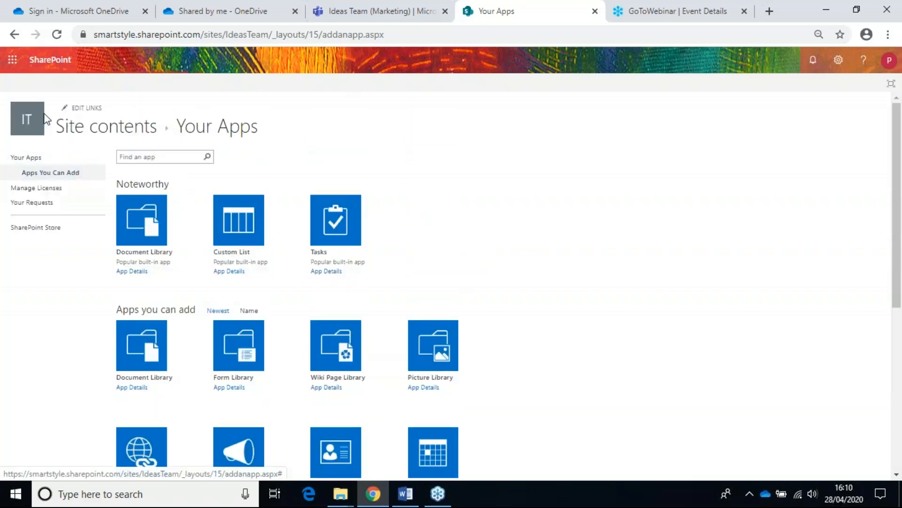
Return to the Marketing site's Documents library and create a folder named with a person's first name
click(26, 124)
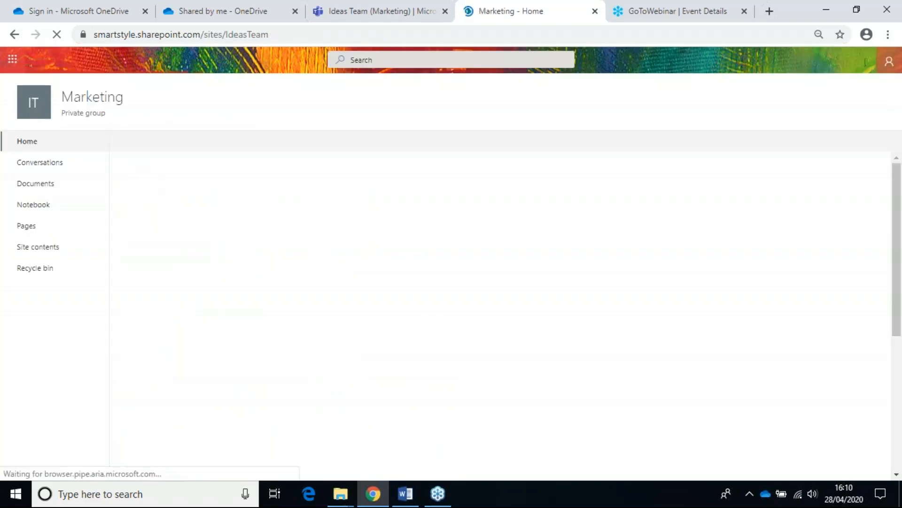
click(30, 187)
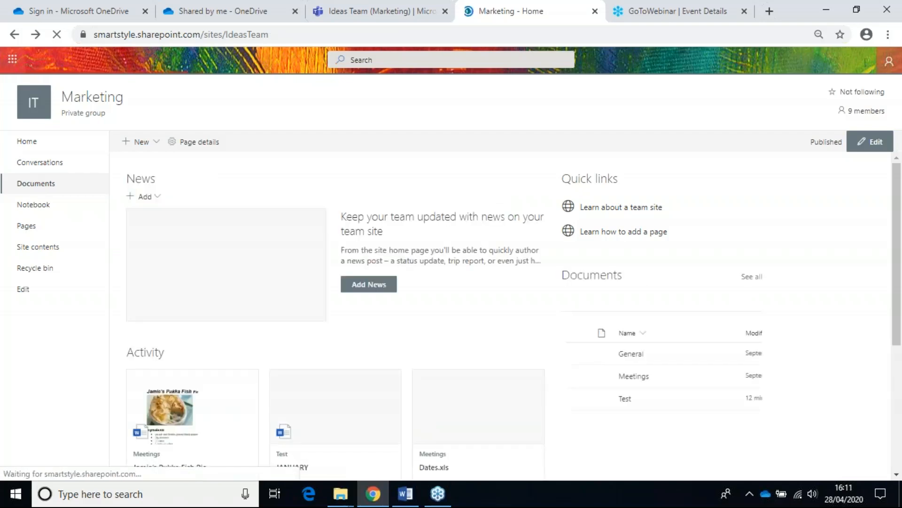
click(36, 185)
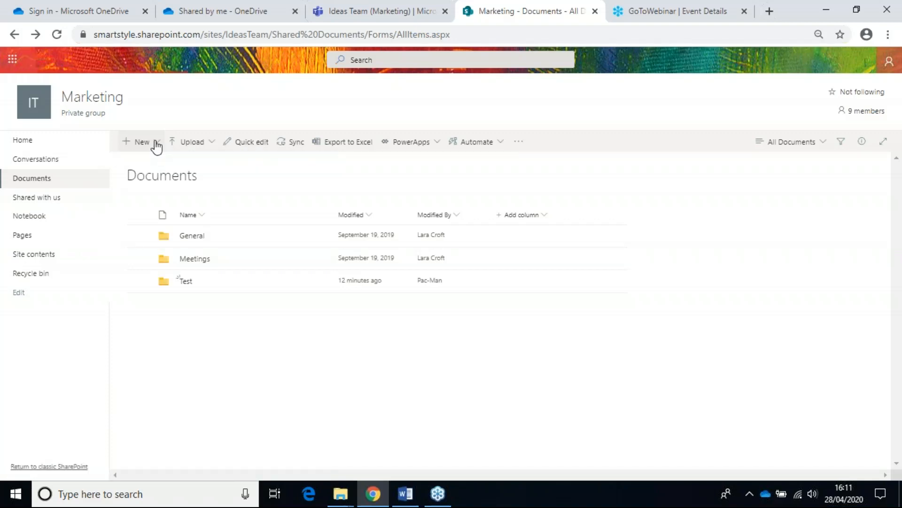
click(156, 145)
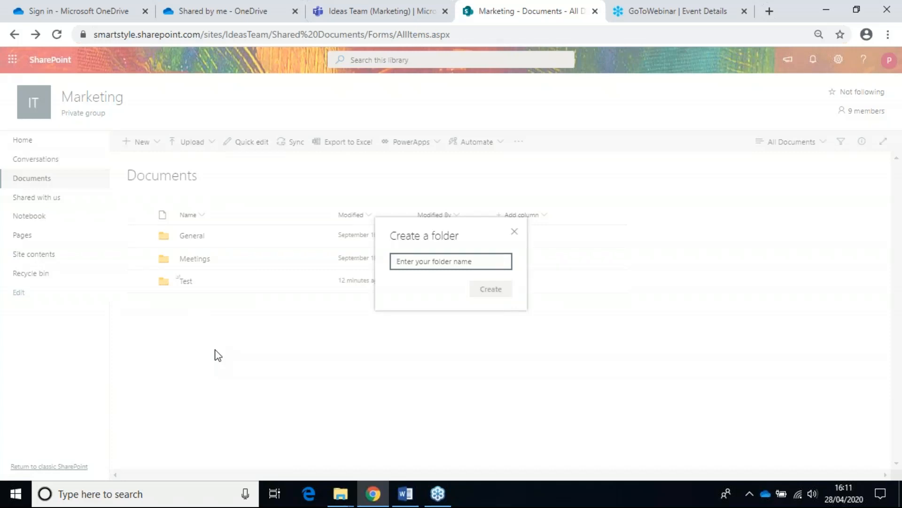
text(Jo)
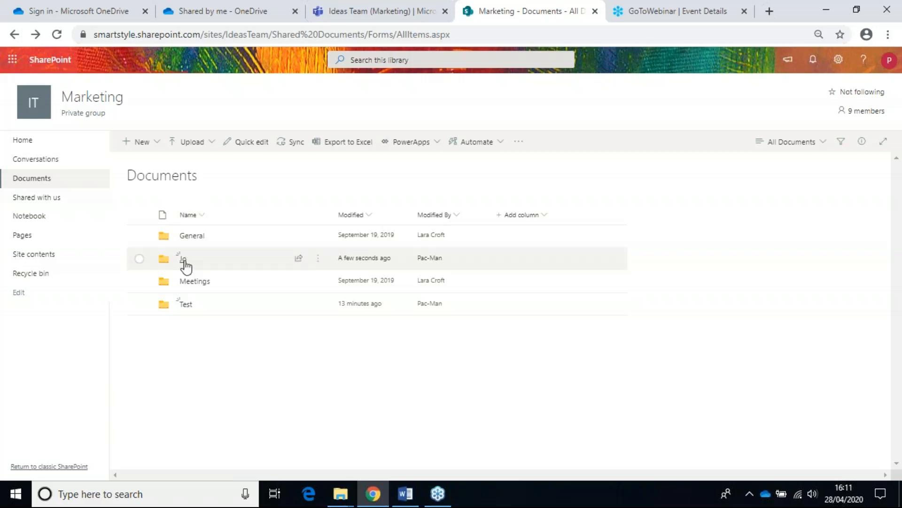
Open the newly created folder, review the new-item choices and upload Beans.docx from the computer's Documents folder
click(185, 261)
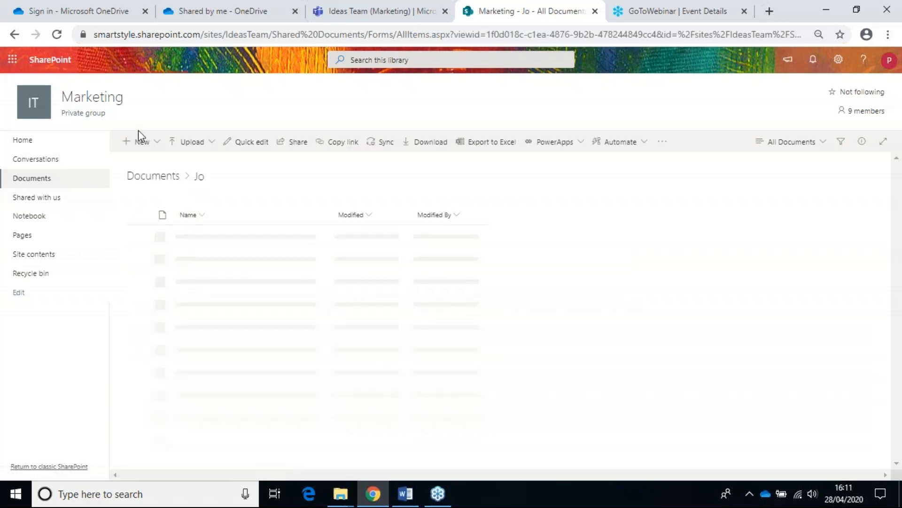
click(156, 148)
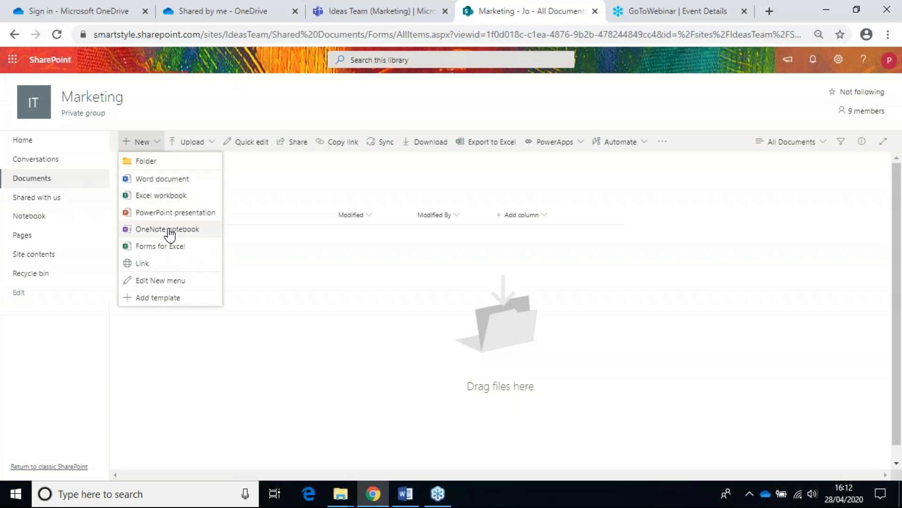
click(209, 142)
click(210, 145)
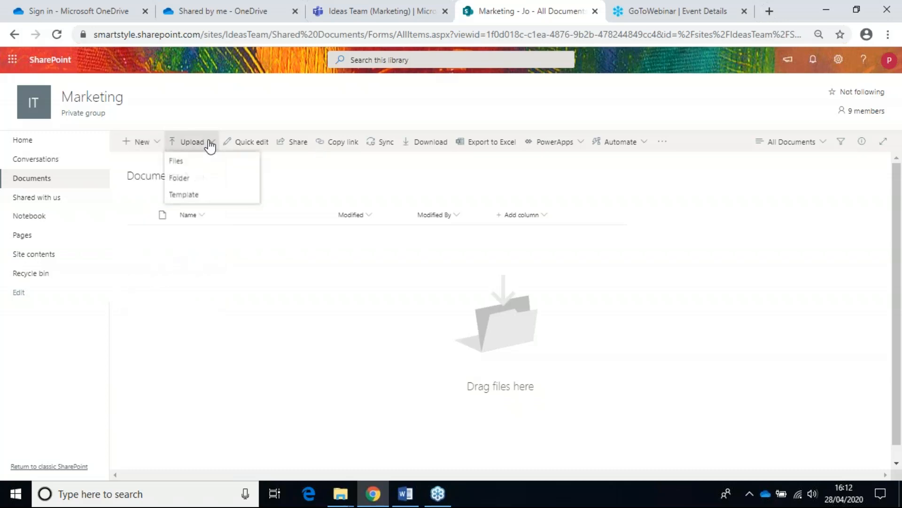
click(178, 162)
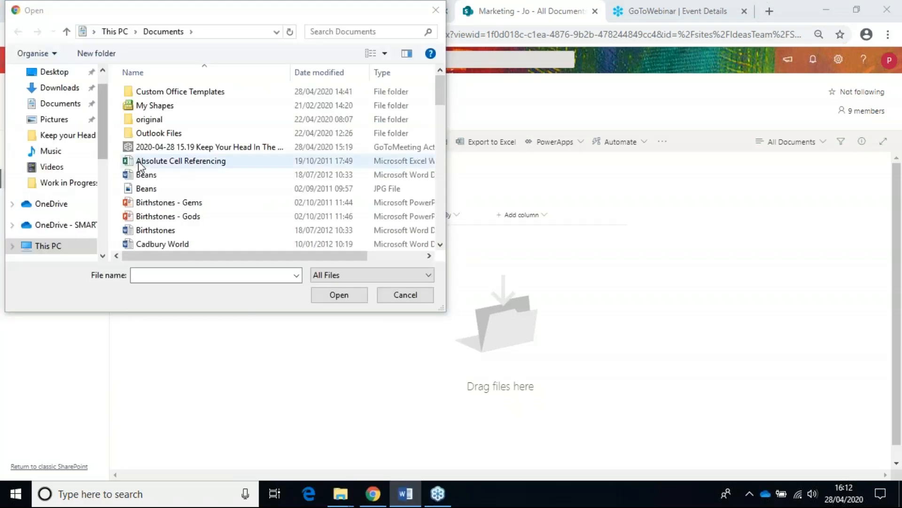
click(144, 175)
double_click(145, 176)
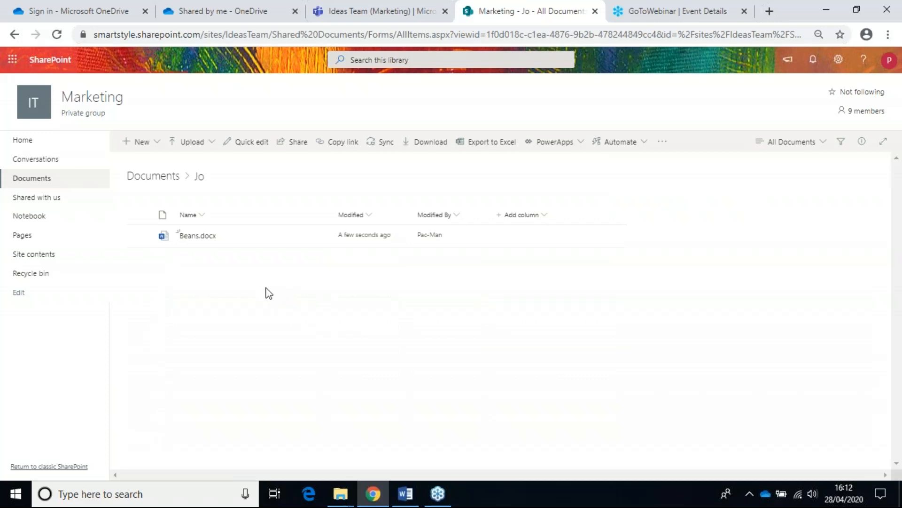
Select Beans.docx in the new folder and review its file options, including the additional choices such as Check out
click(140, 235)
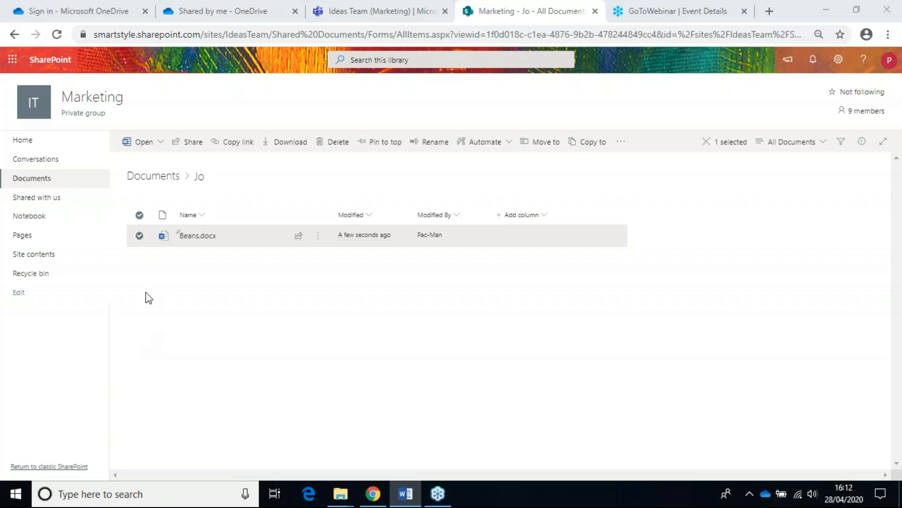
click(318, 237)
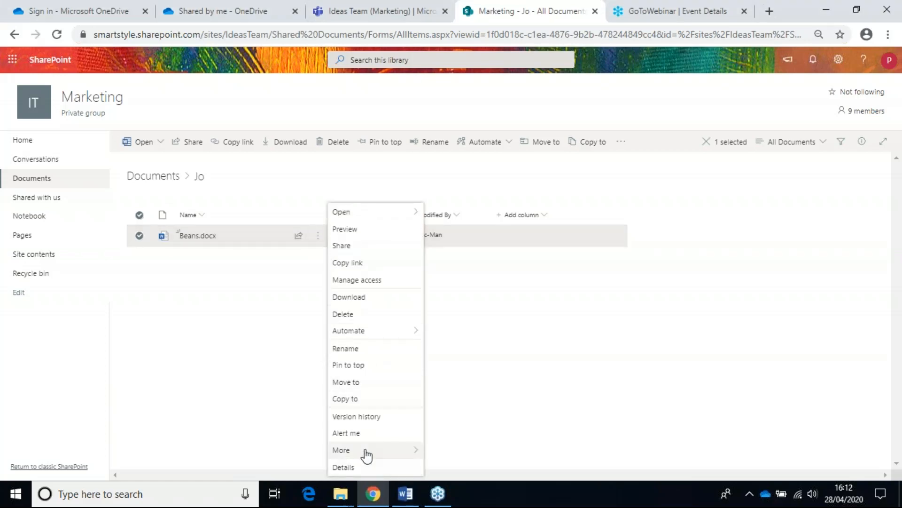
mouse_move(406, 454)
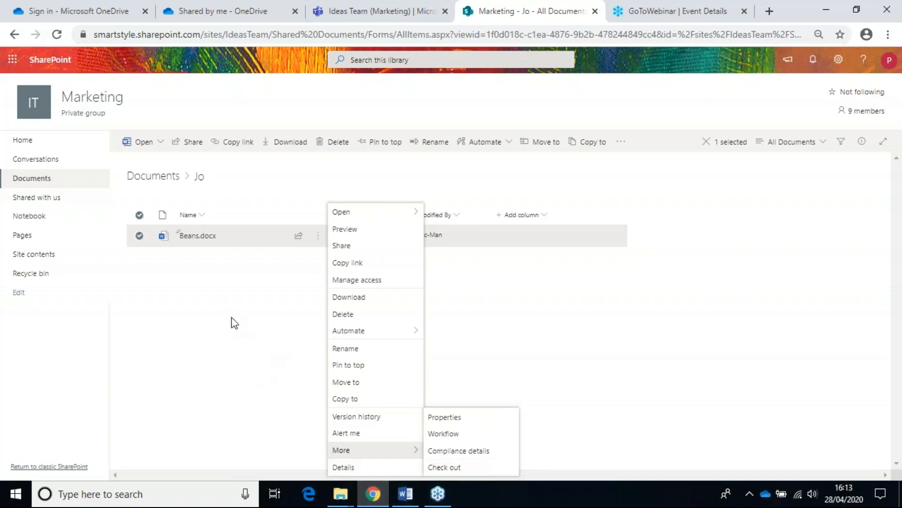
click(157, 191)
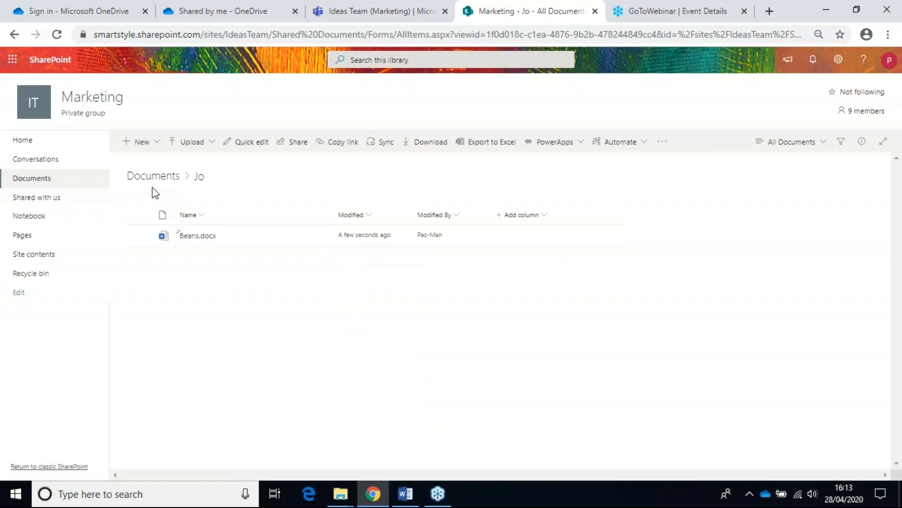
Go back to the Documents library, open the Meetings folder and show the version history of Fish Pie.docx
click(159, 181)
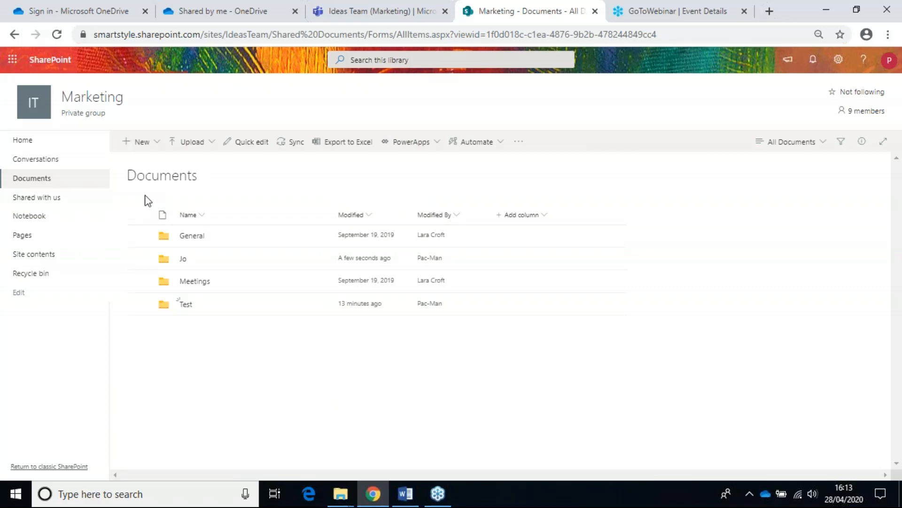
click(194, 282)
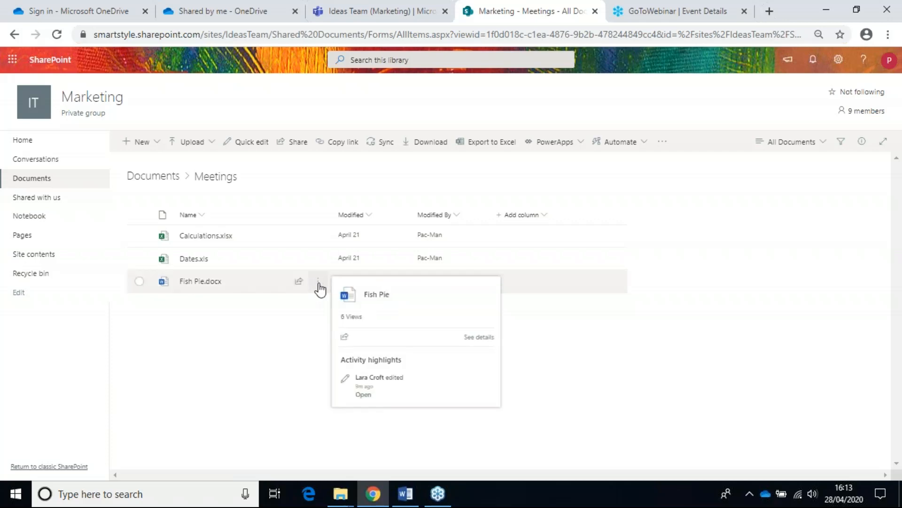
click(319, 282)
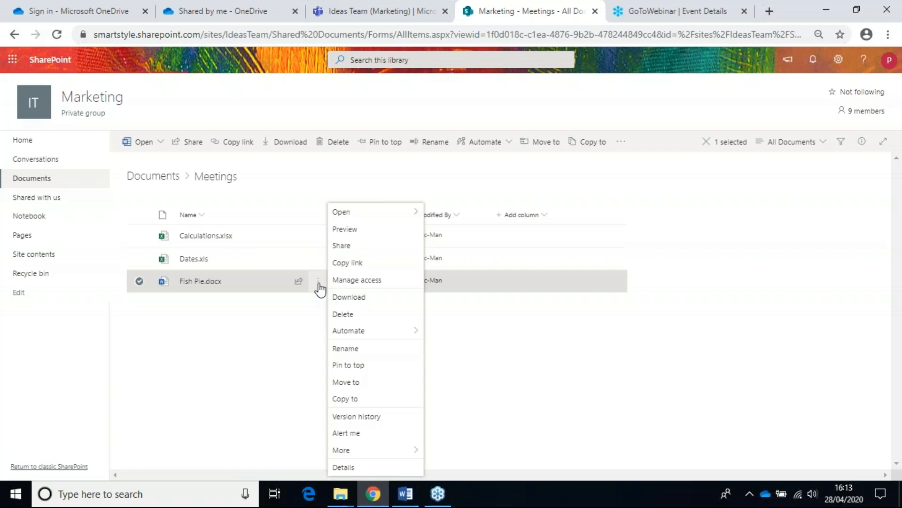
click(353, 417)
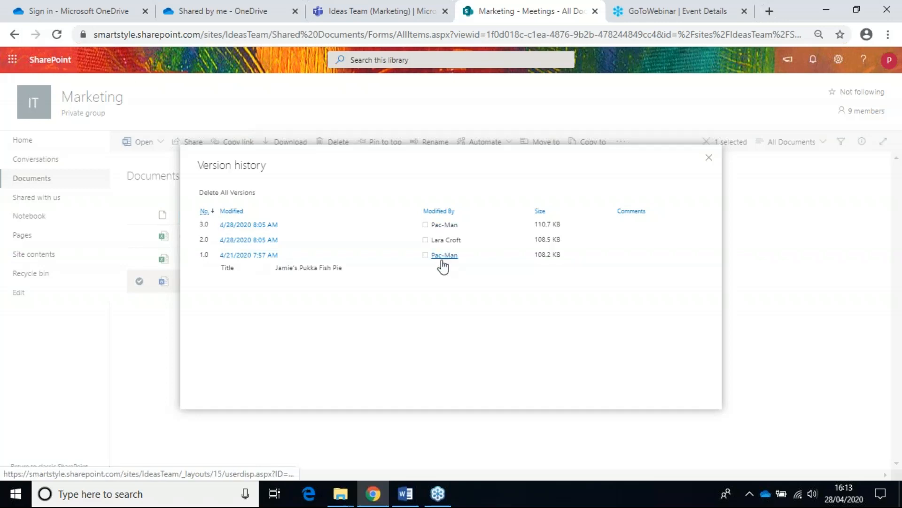
Show the view, restore and delete options for version 2.0, and close the version history
click(285, 240)
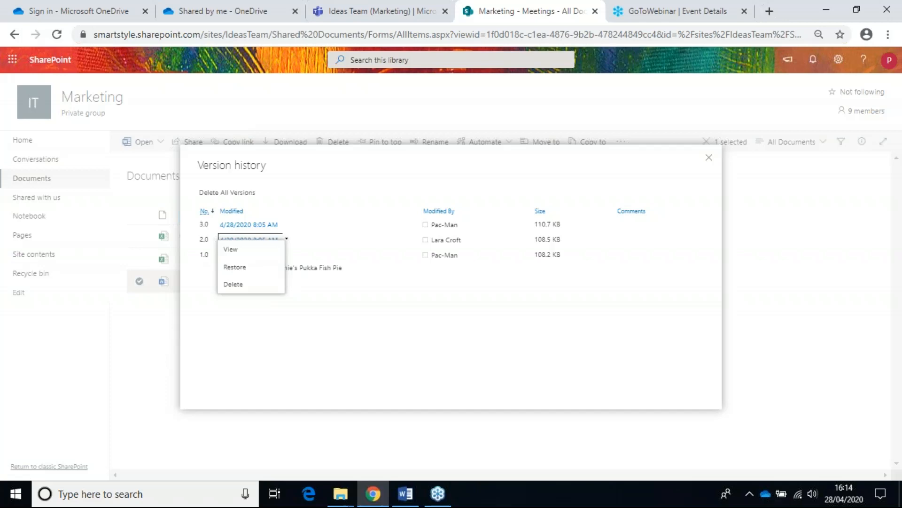
key(alt+Tab)
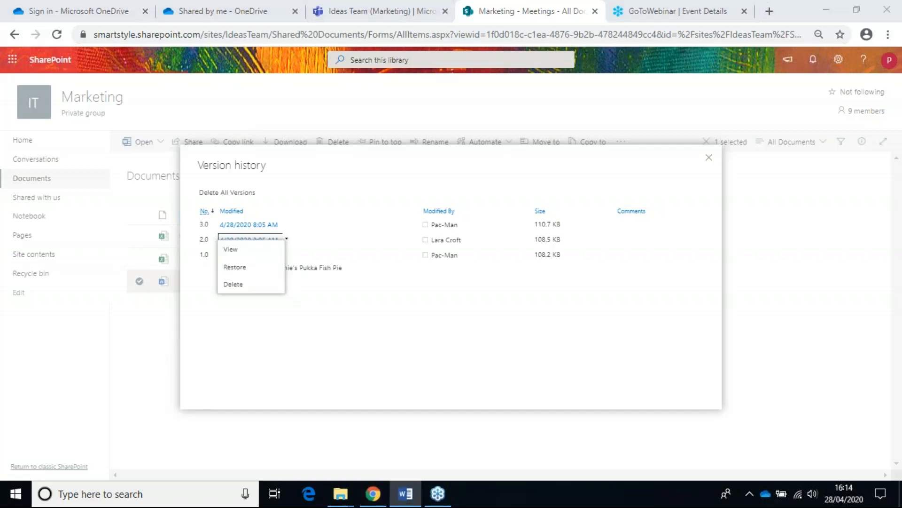
click(245, 371)
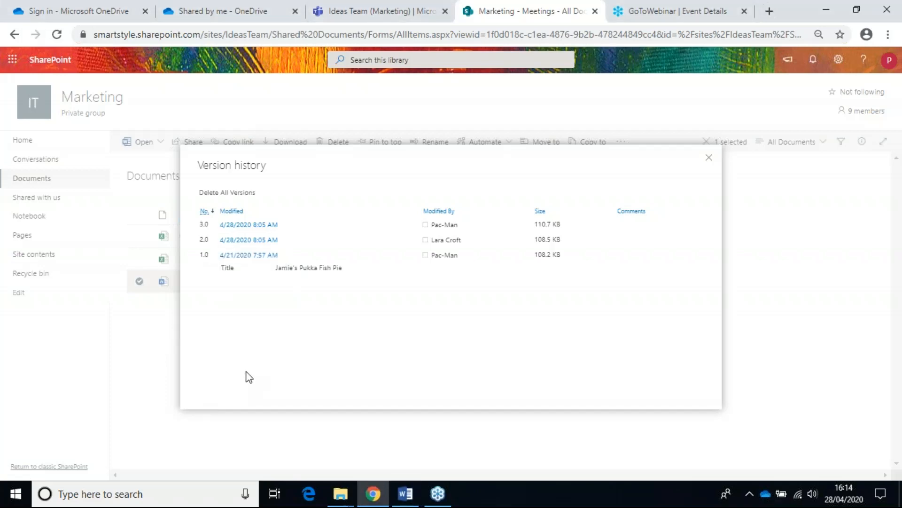
click(708, 158)
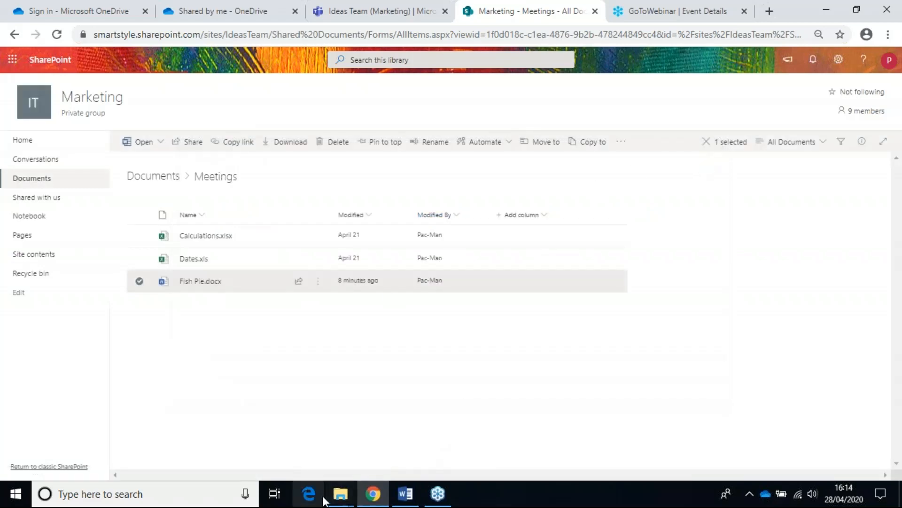
Switch to the 'Keep Your Head in the Cloud' webinar slideshow and advance through the Cloud Storage slide until OneDrive, Teams and SharePoint are all shown
click(337, 494)
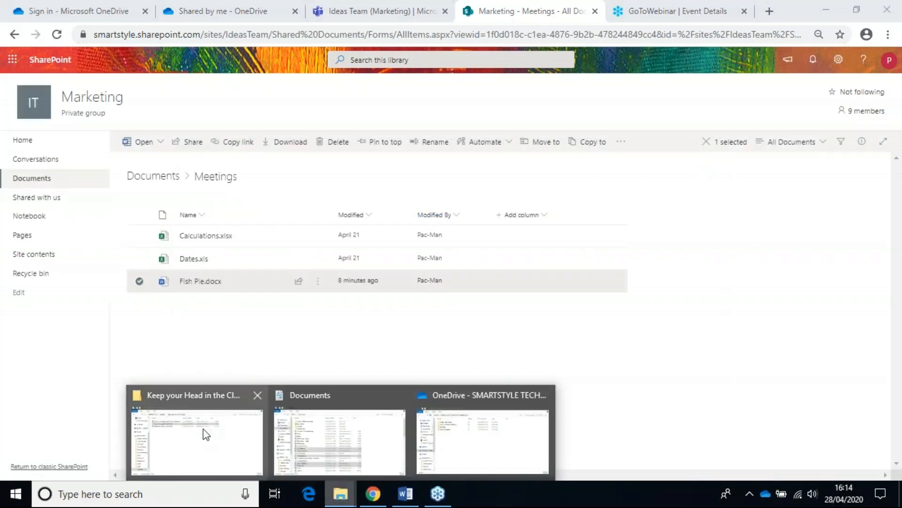
mouse_move(205, 435)
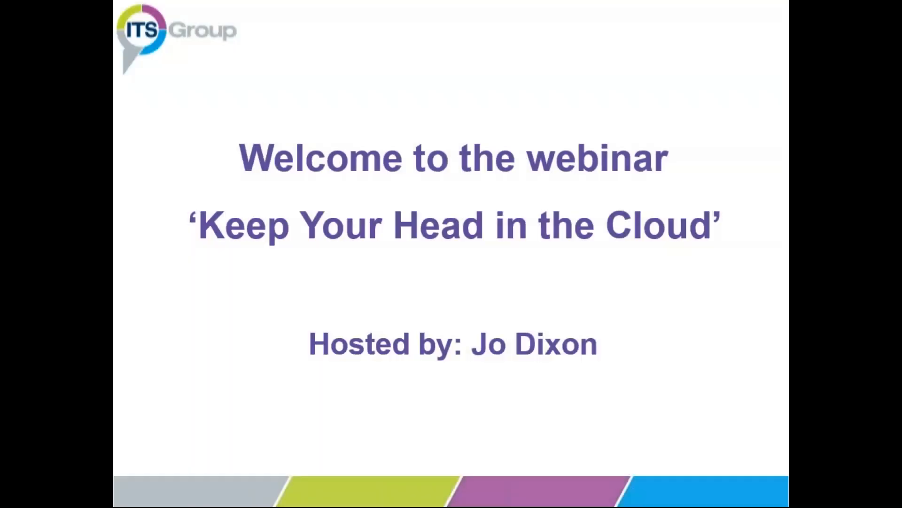
click(304, 190)
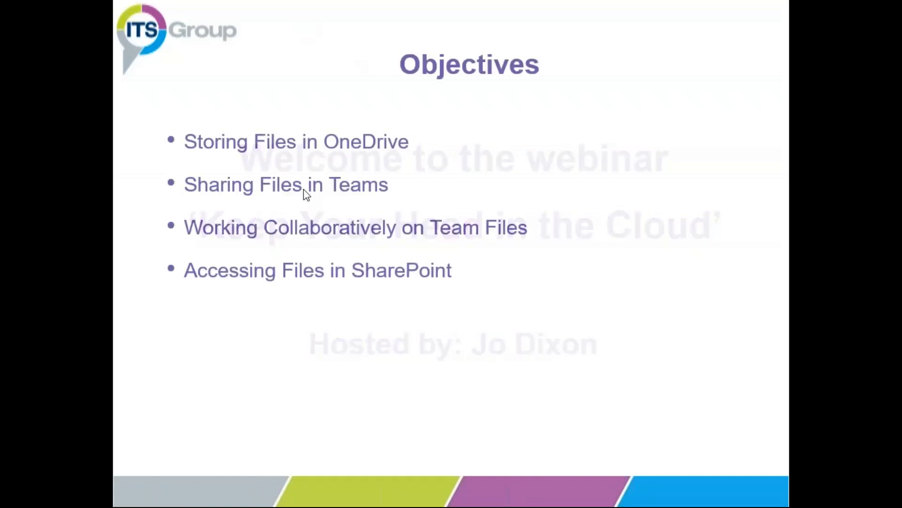
click(303, 188)
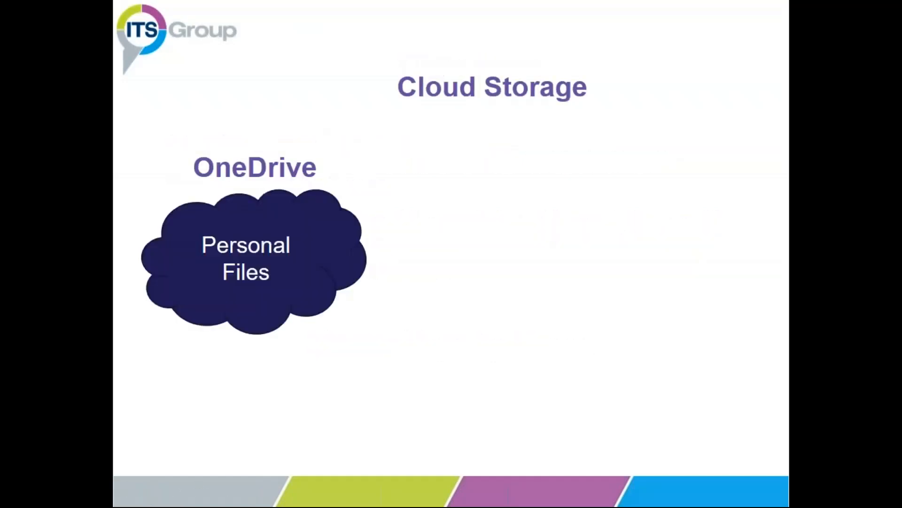
key(Right)
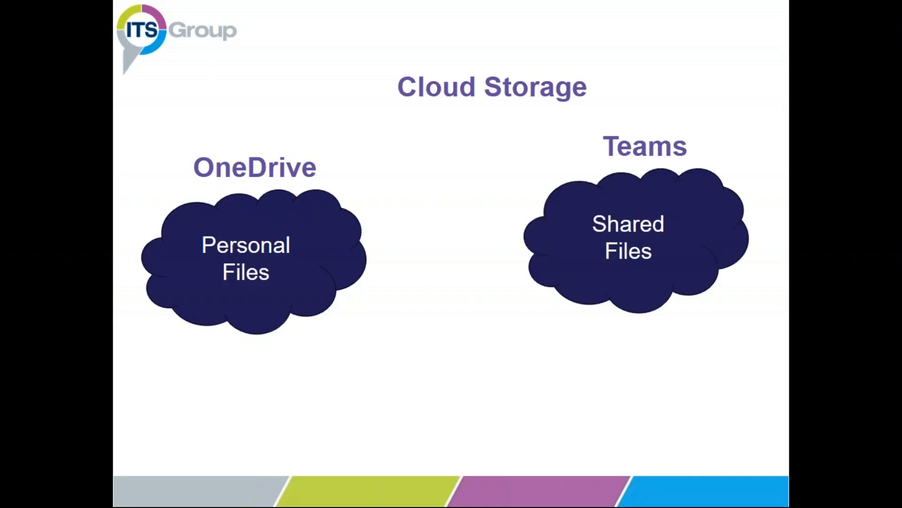
key(Right)
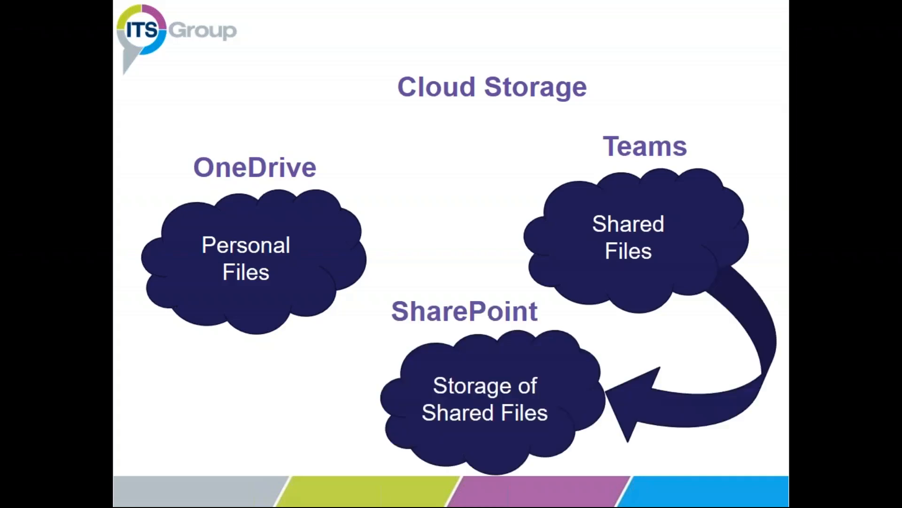